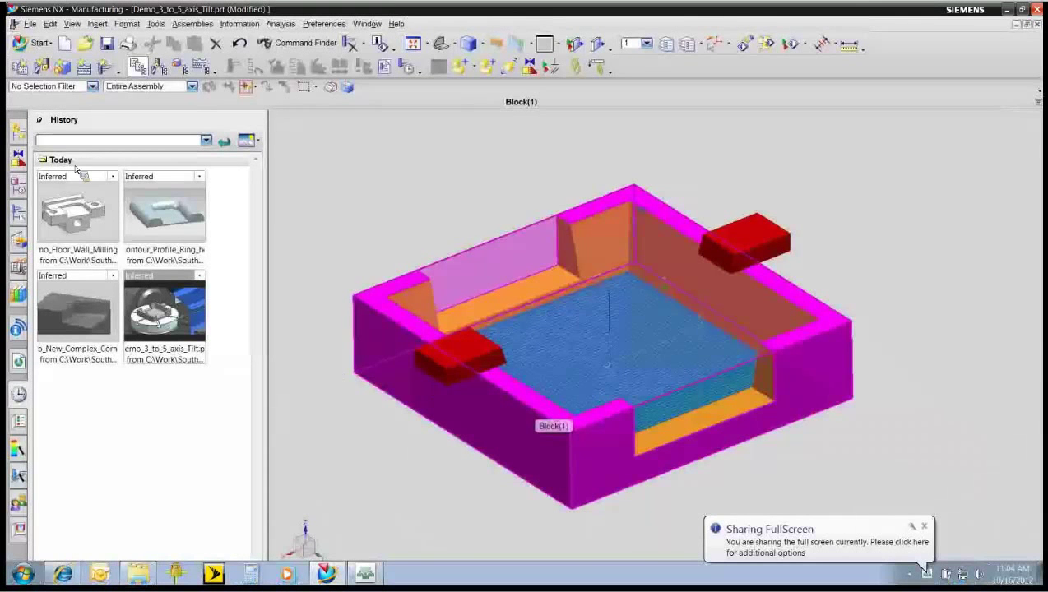
- Open the recent part Demo_Floor_Wall_Milling.prt and dismiss the Windows color scheme notice
{"action": "left_click", "coordinate": [74, 194]}
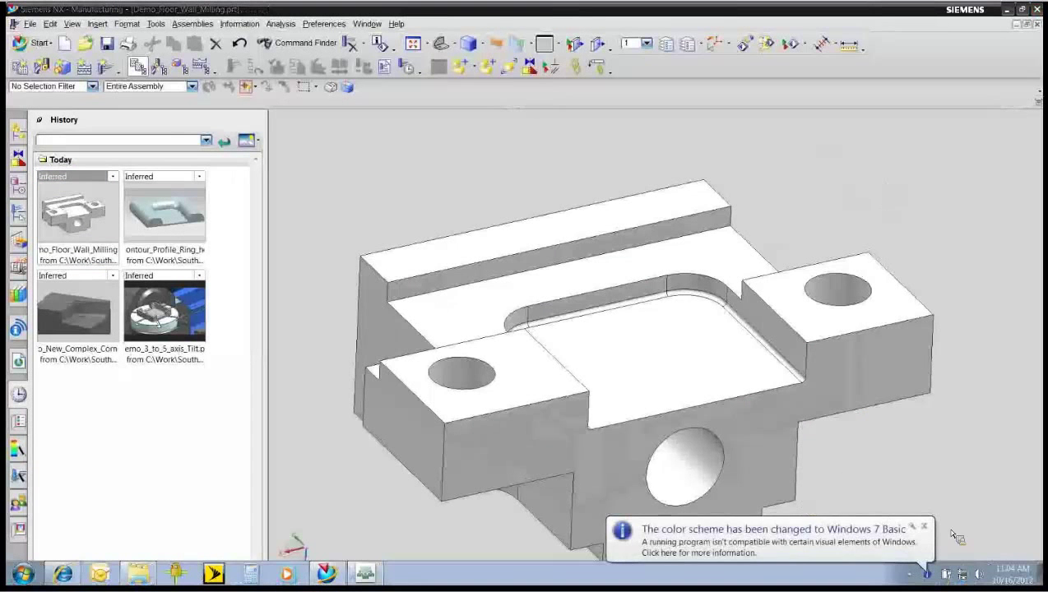
{"action": "left_click", "coordinate": [740, 544]}
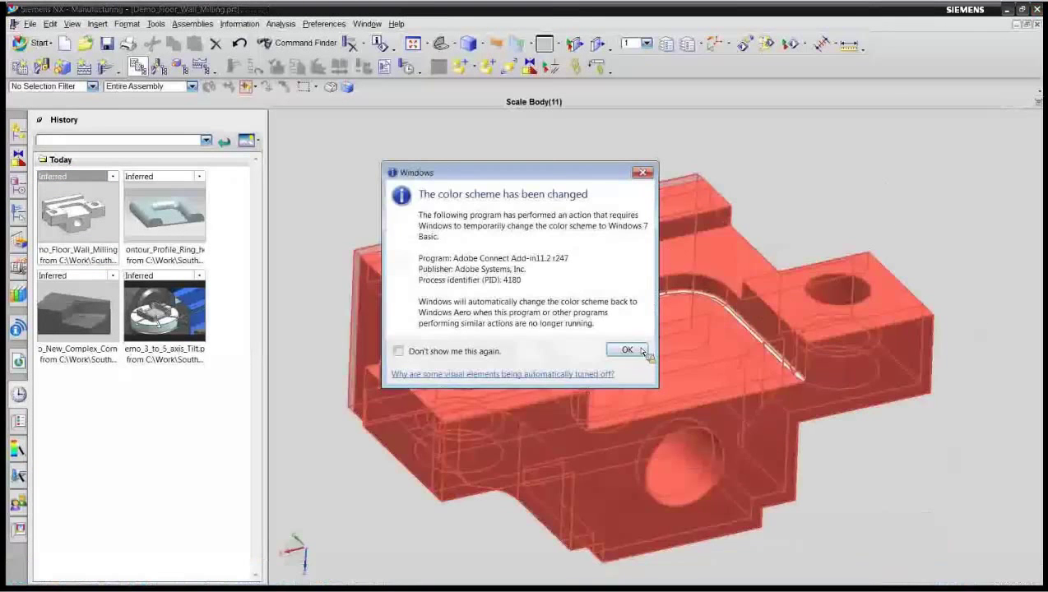
{"action": "left_click", "coordinate": [642, 351]}
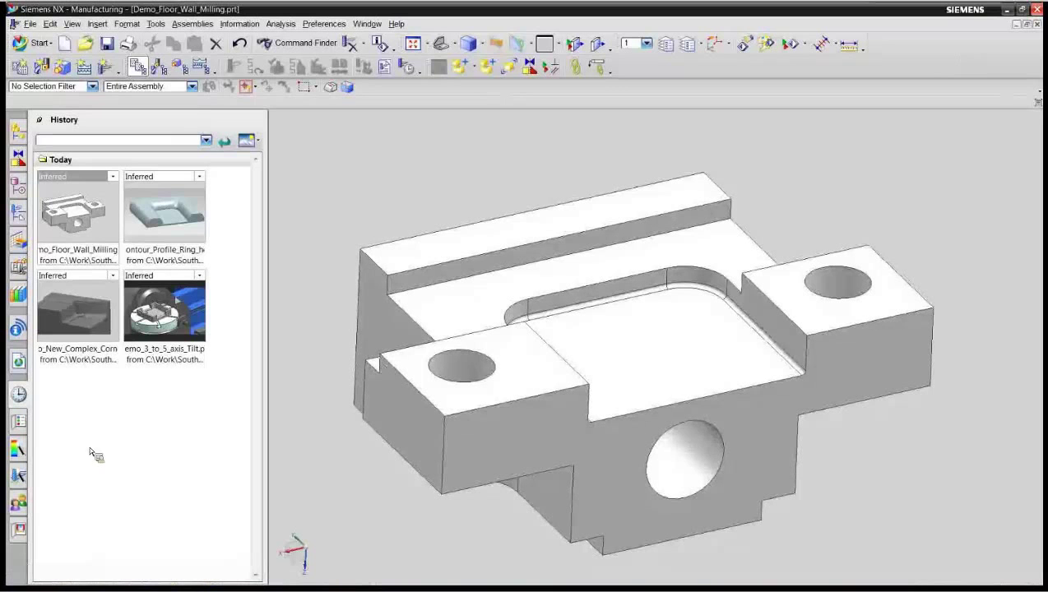
- Create a mill_planar Floor Wall IPW operation in PROGRAM with tool MILL_D16_R1, geometry WORKPIECE and method MILL_FINISH
{"action": "left_click", "coordinate": [18, 212]}
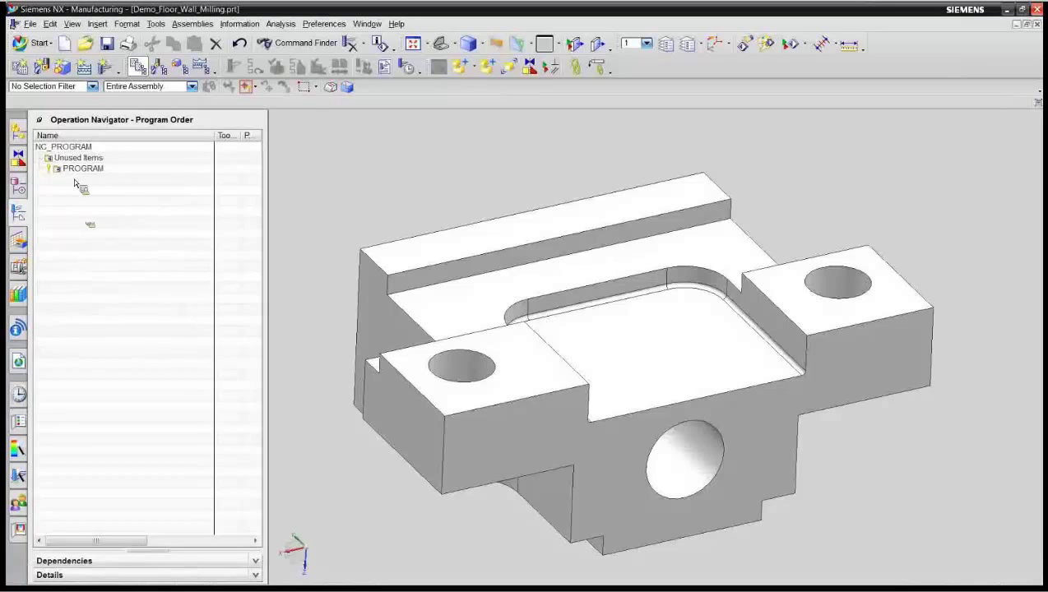
{"action": "left_click", "coordinate": [105, 170]}
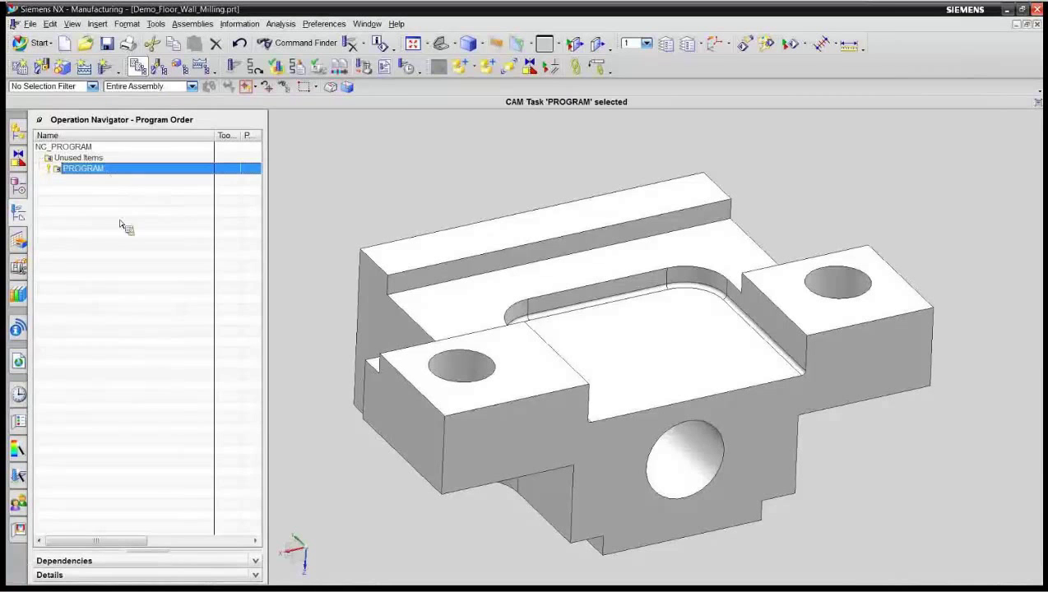
{"action": "left_click", "coordinate": [105, 67]}
{"action": "left_click", "coordinate": [126, 143]}
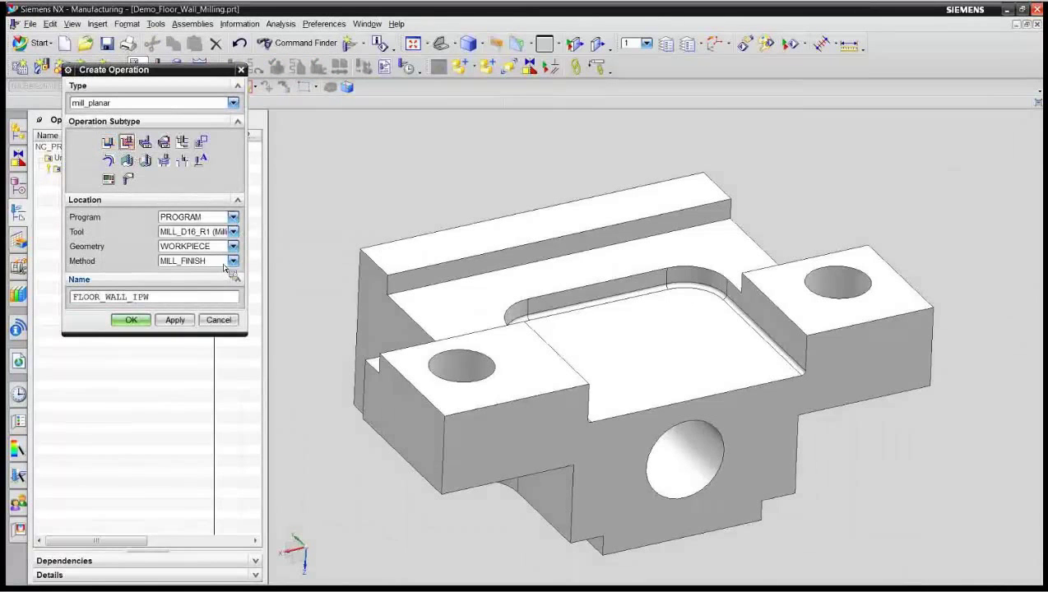
{"action": "left_click", "coordinate": [134, 321]}
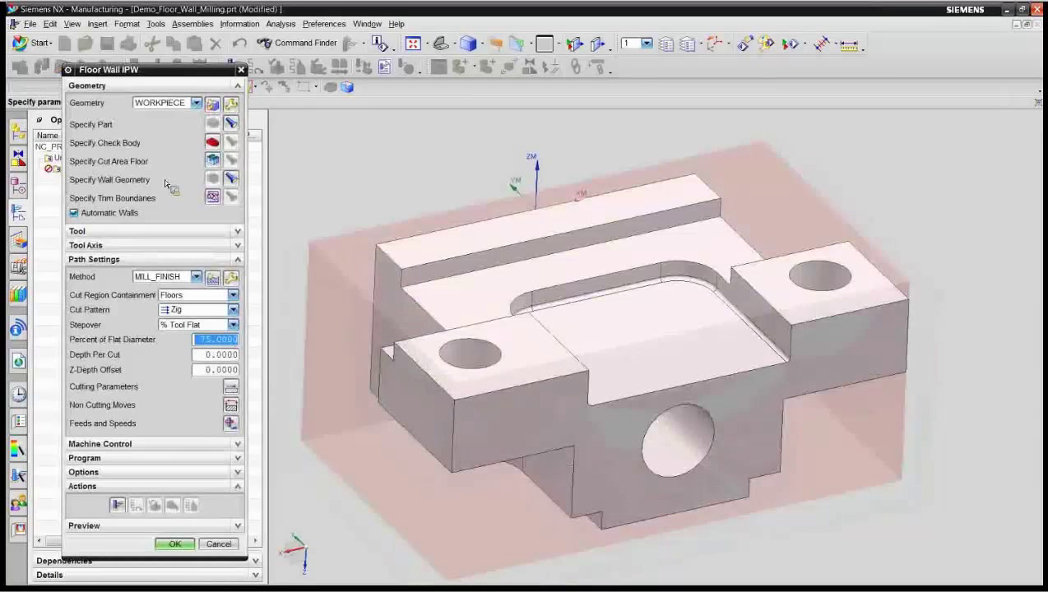
- Specify the rear rail top, both boss tops and the pocket floor as the cut area floor, and generate the tool path
{"action": "left_click", "coordinate": [216, 163]}
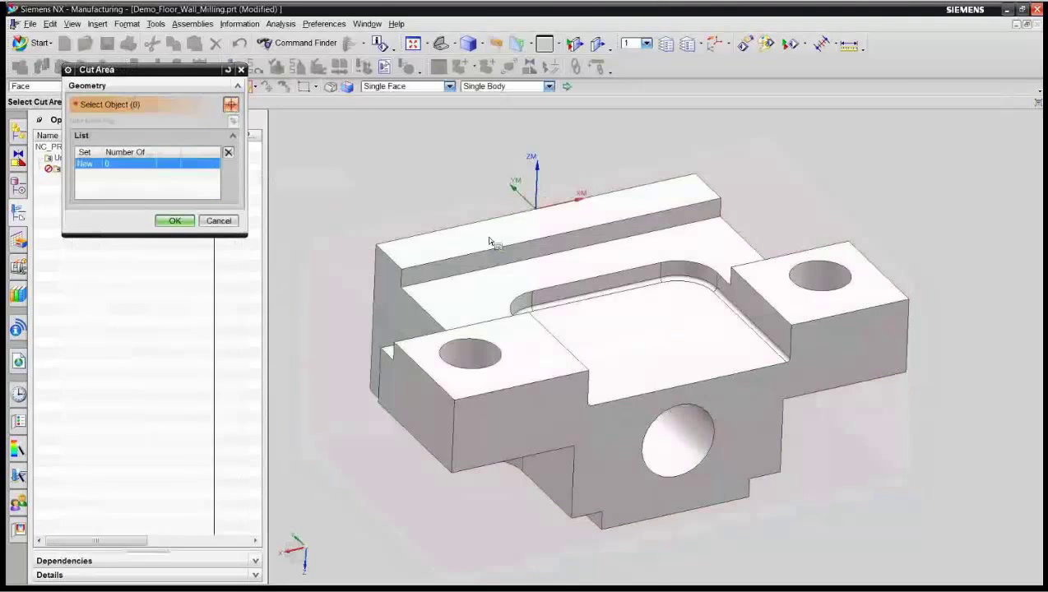
{"action": "left_click", "coordinate": [568, 317]}
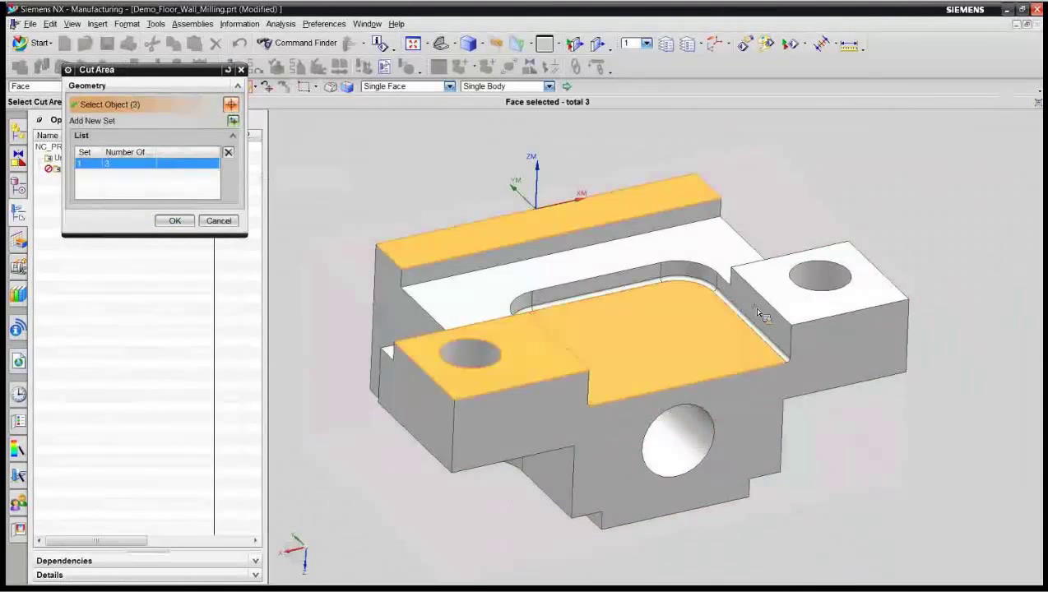
{"action": "left_click", "coordinate": [794, 311]}
{"action": "left_click", "coordinate": [175, 221]}
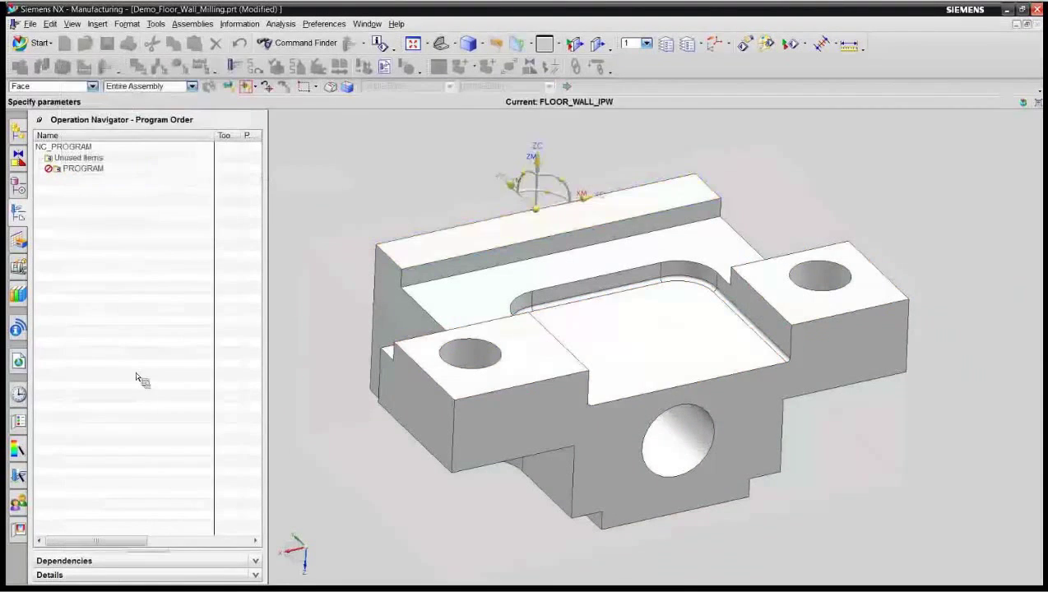
{"action": "left_click", "coordinate": [117, 505]}
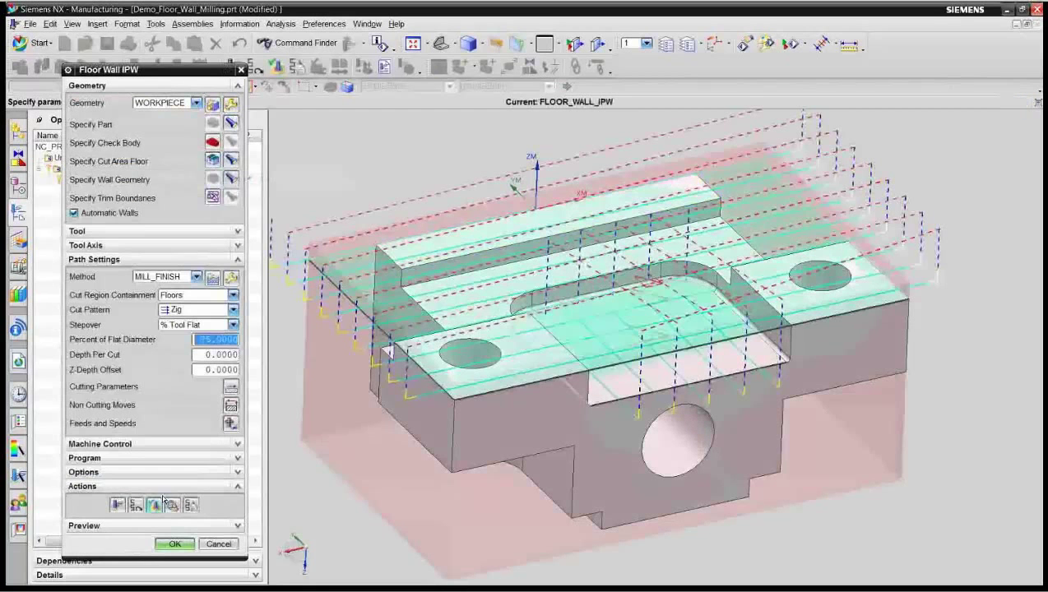
- Verify the Zig tool path with a 3D Dynamic material removal simulation at animation speed 5
{"action": "left_click", "coordinate": [163, 500]}
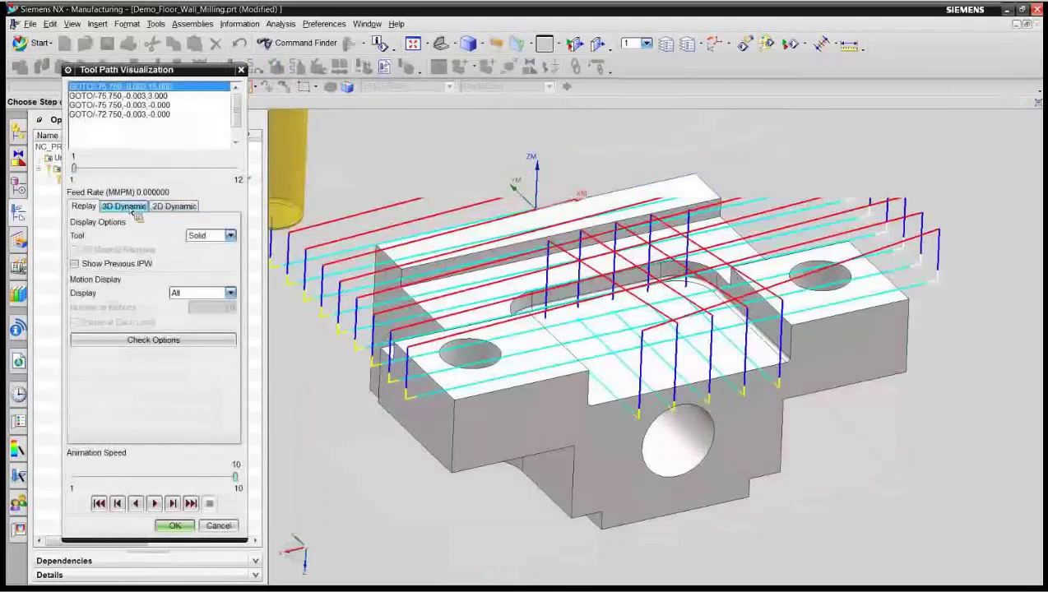
{"action": "left_click", "coordinate": [124, 207]}
{"action": "left_click", "coordinate": [145, 477]}
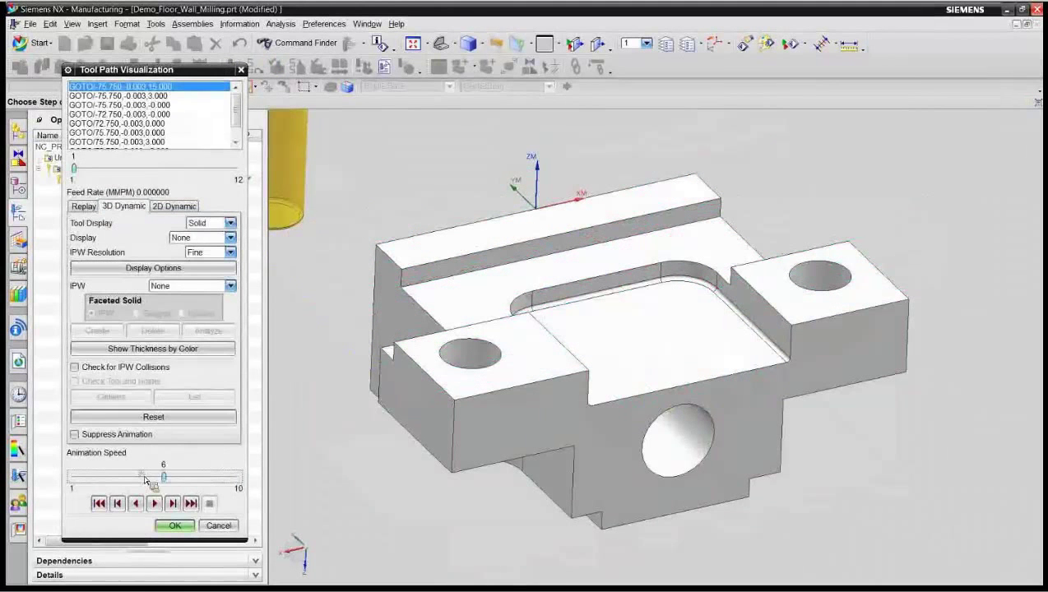
{"action": "left_click", "coordinate": [155, 504]}
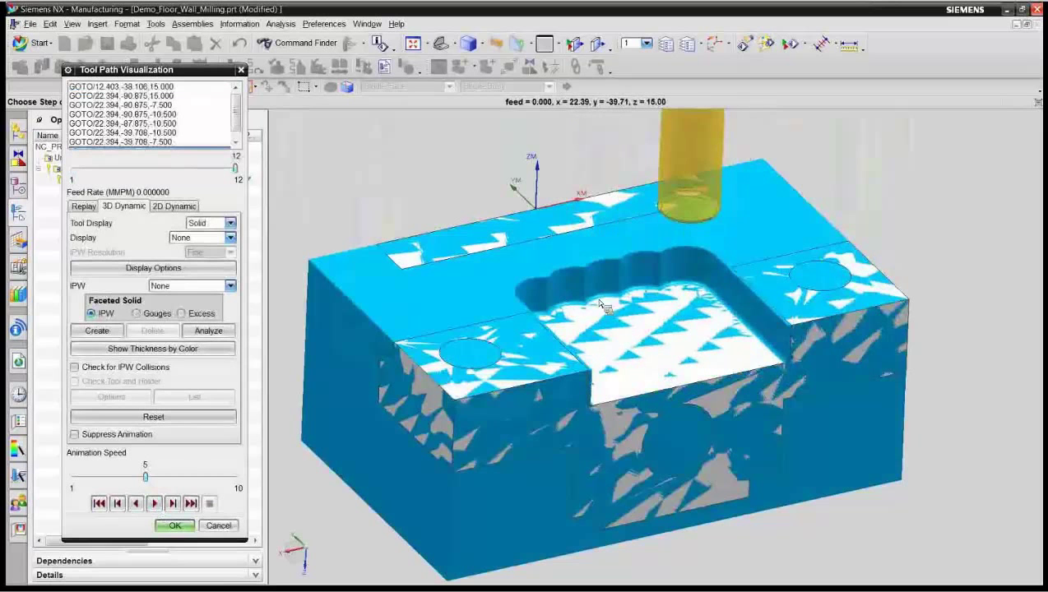
{"action": "left_click", "coordinate": [175, 526]}
- Set the cut pattern to Follow Part and regenerate the tool path
{"action": "left_click", "coordinate": [232, 313]}
{"action": "left_click", "coordinate": [194, 323]}
{"action": "left_click", "coordinate": [117, 506]}
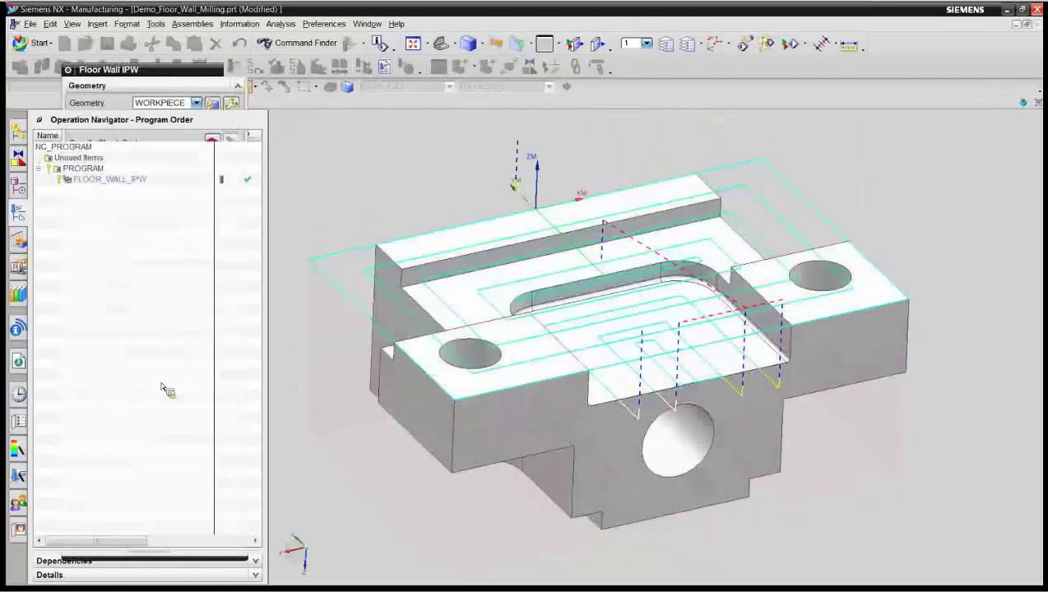
- Replay the Follow Part tool path at animation speed 5 and rewind it to the start
{"action": "left_click", "coordinate": [154, 506]}
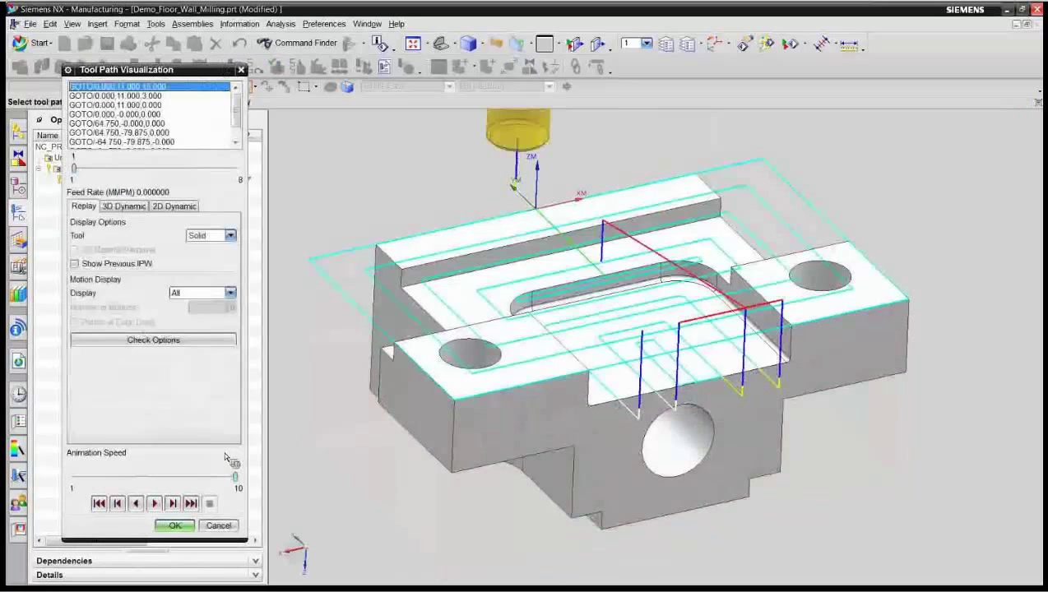
{"action": "left_click_drag", "start_coordinate": [234, 477], "coordinate": [145, 477]}
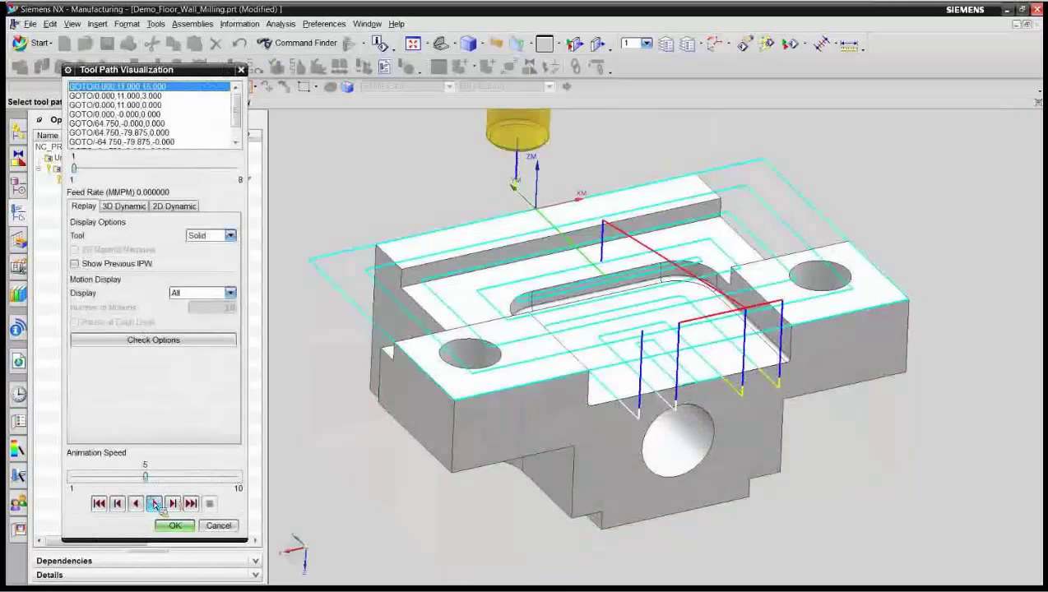
{"action": "left_click", "coordinate": [155, 505]}
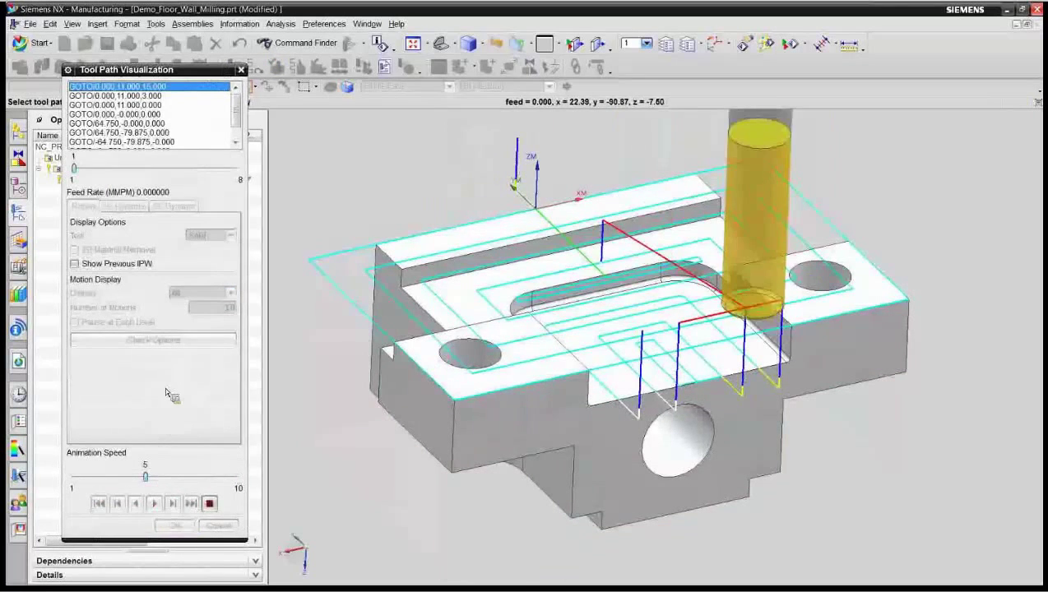
{"action": "left_click", "coordinate": [100, 503]}
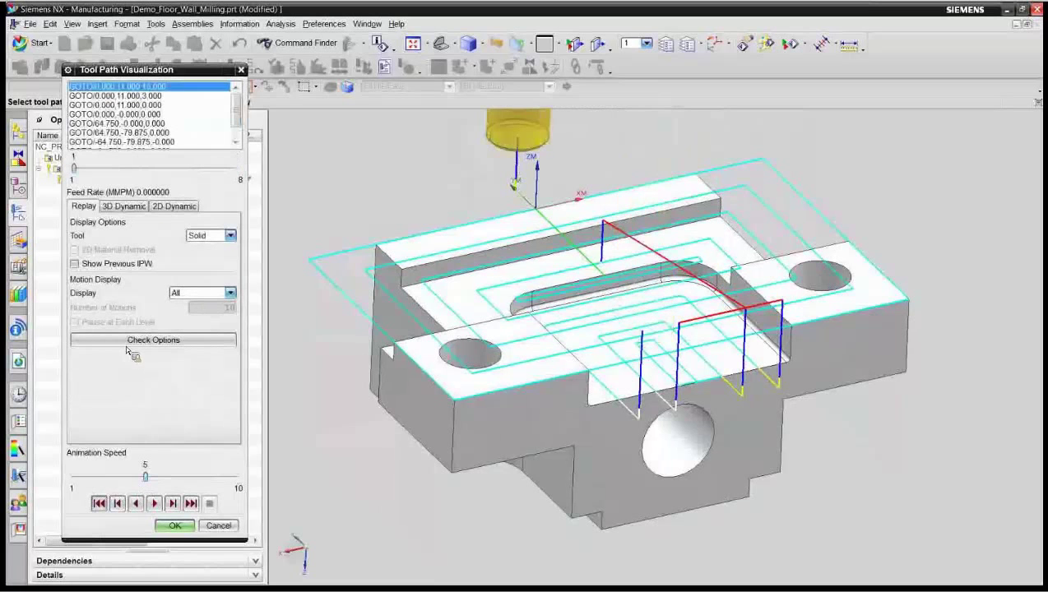
- Simulate the Follow Part material removal in 3D Dynamic and accept the floor wall operation
{"action": "left_click", "coordinate": [123, 206]}
{"action": "left_click", "coordinate": [155, 504]}
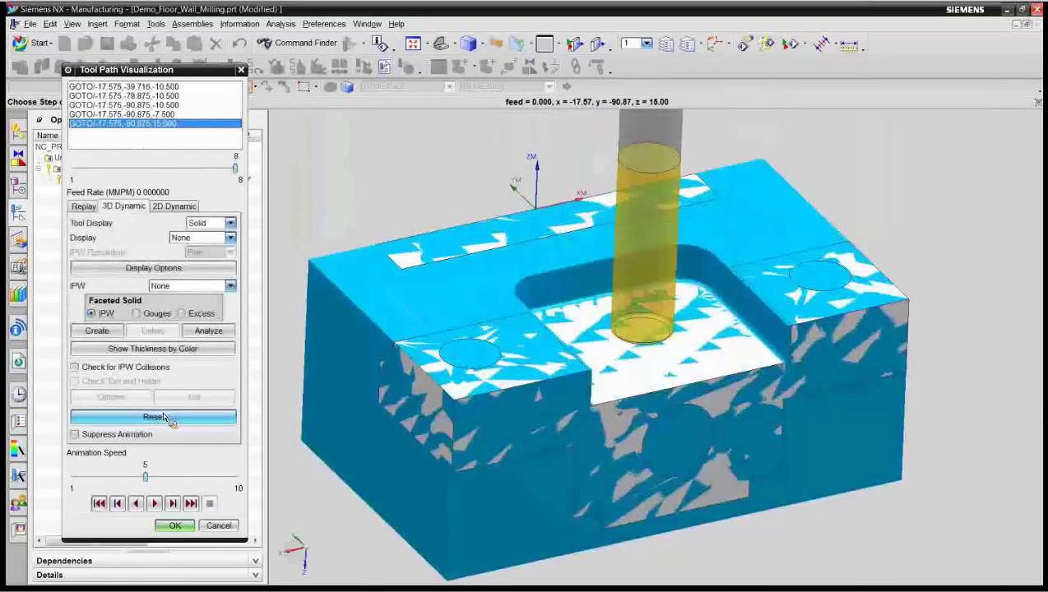
{"action": "left_click", "coordinate": [175, 526]}
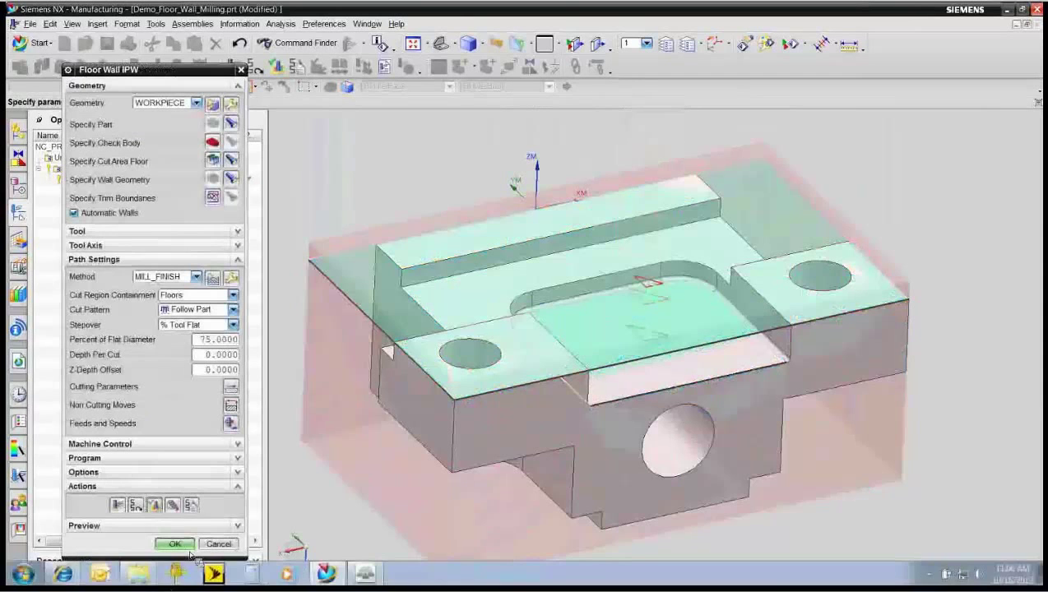
{"action": "left_click", "coordinate": [176, 544]}
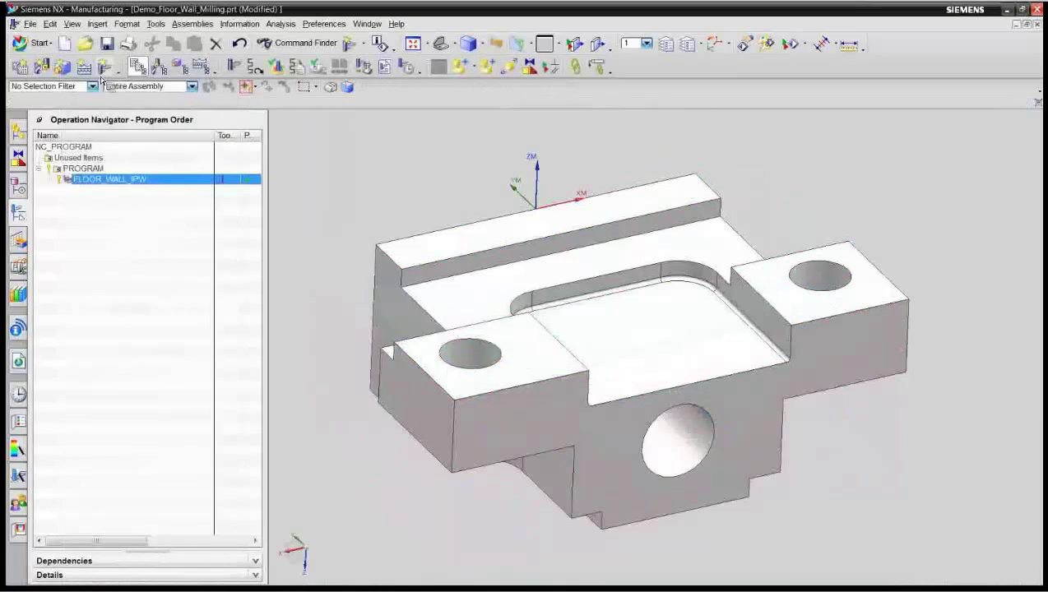
- Create a second Floor Wall IPW operation cutting the ledge between the rear rail and the pocket, with its tool path generated
{"action": "left_click", "coordinate": [107, 69]}
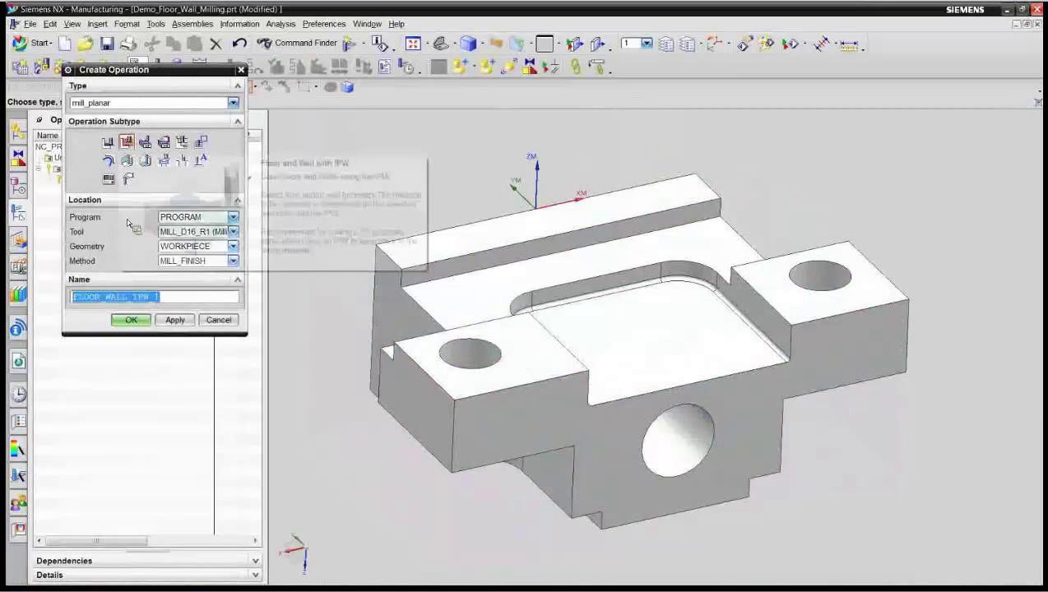
{"action": "left_click", "coordinate": [131, 321]}
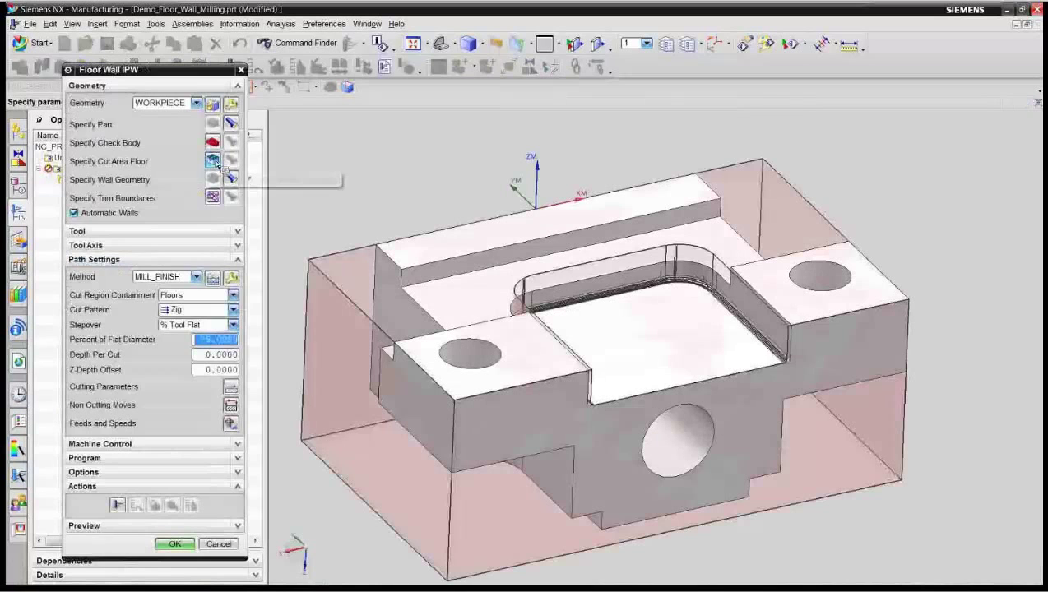
{"action": "left_click", "coordinate": [217, 162]}
{"action": "left_click", "coordinate": [469, 311]}
{"action": "left_click", "coordinate": [161, 221]}
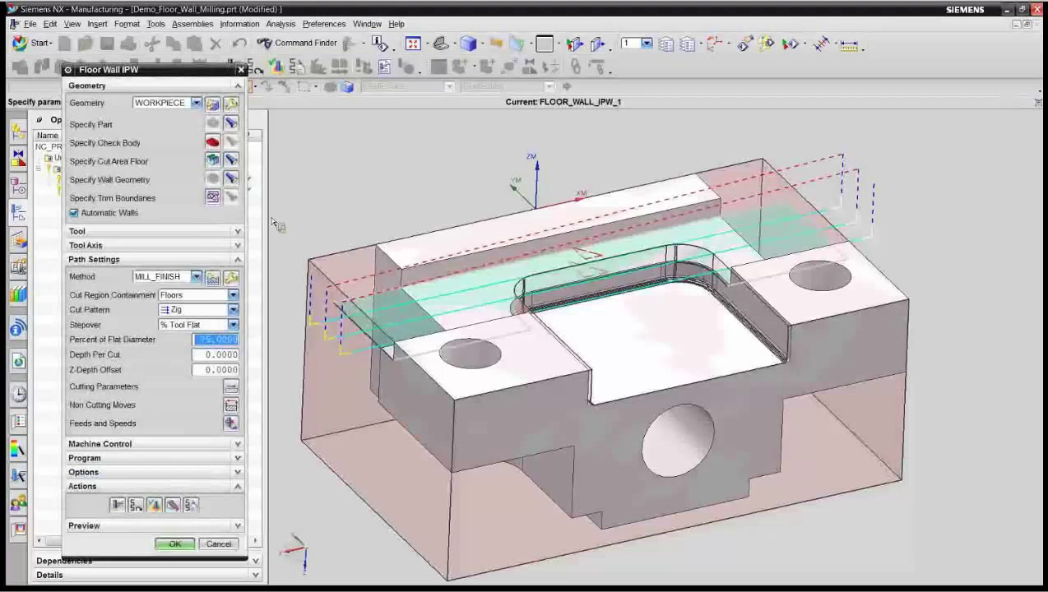
{"action": "key", "text": "Return"}
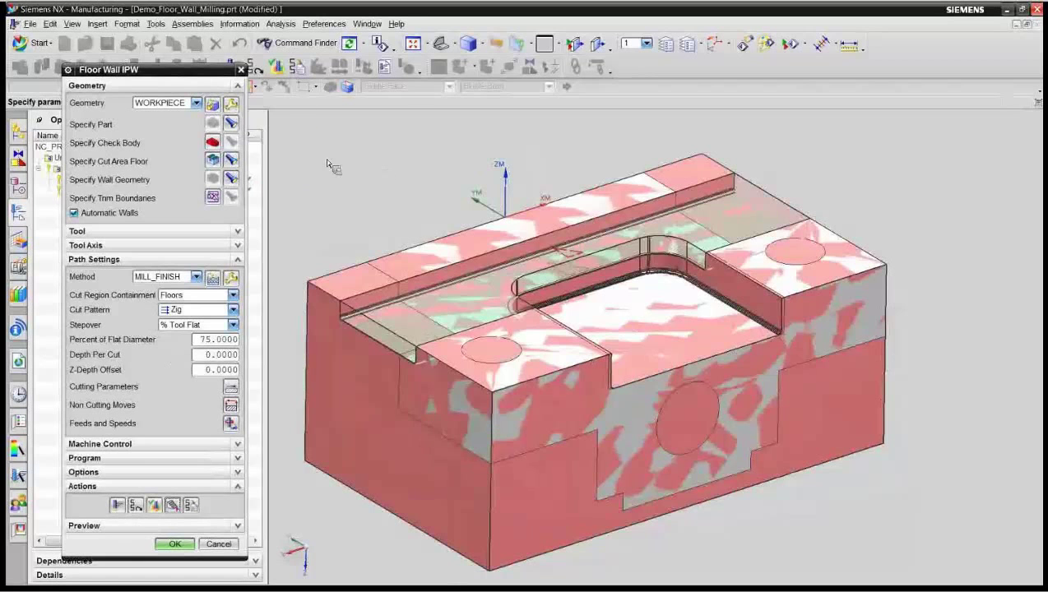
{"action": "left_click", "coordinate": [175, 544]}
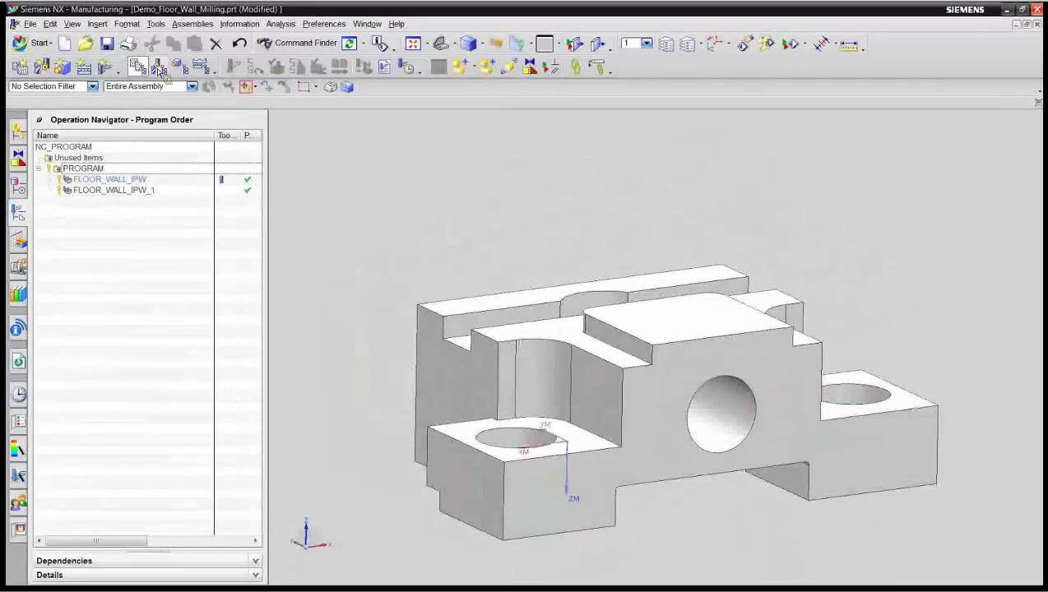
- Create a third Floor Wall IPW operation with five floor faces on the part's flipped underside as its cut area
{"action": "left_click", "coordinate": [105, 67]}
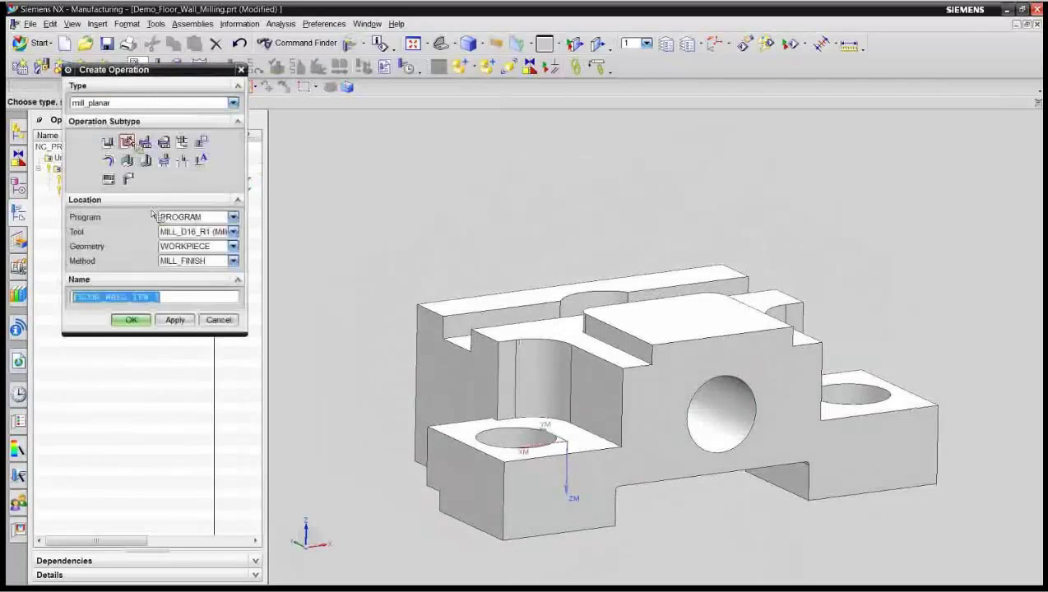
{"action": "left_click", "coordinate": [133, 320]}
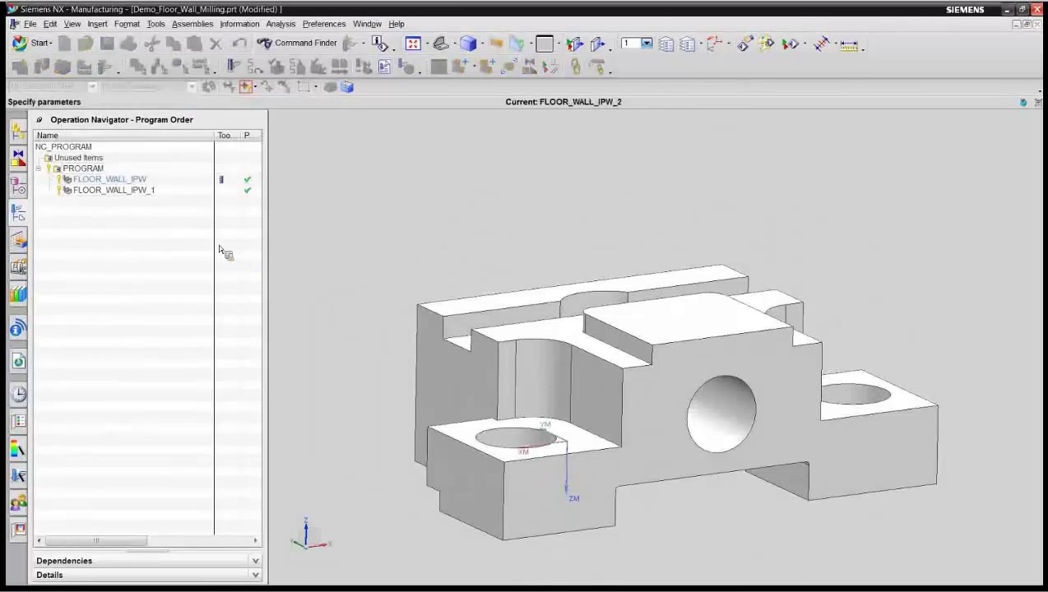
{"action": "left_click", "coordinate": [213, 160]}
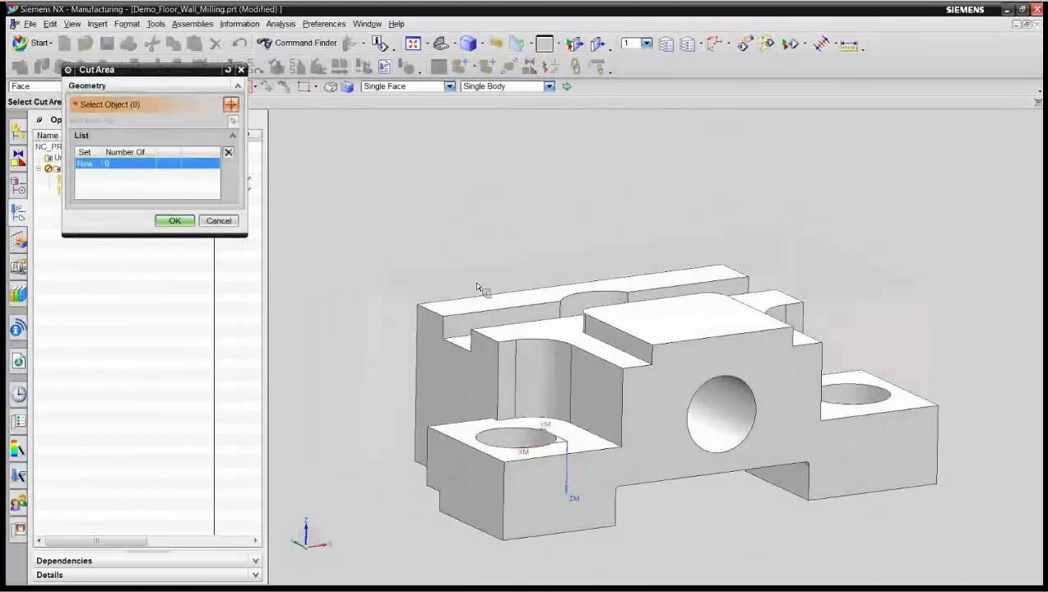
{"action": "left_click", "coordinate": [539, 296]}
{"action": "left_click", "coordinate": [556, 328]}
{"action": "left_click", "coordinate": [691, 317]}
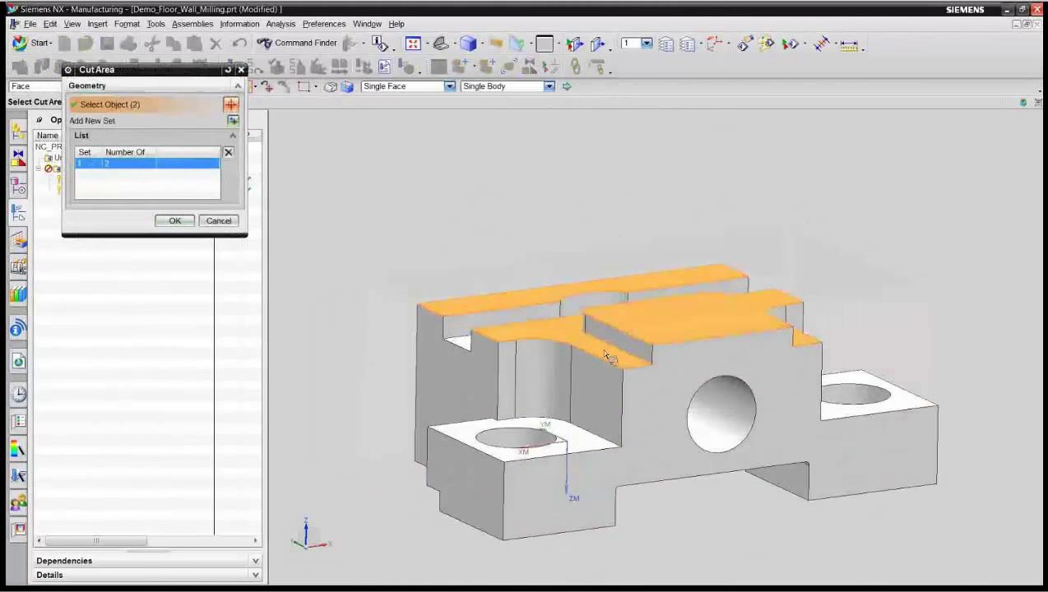
{"action": "left_click", "coordinate": [568, 434]}
{"action": "left_click", "coordinate": [856, 393]}
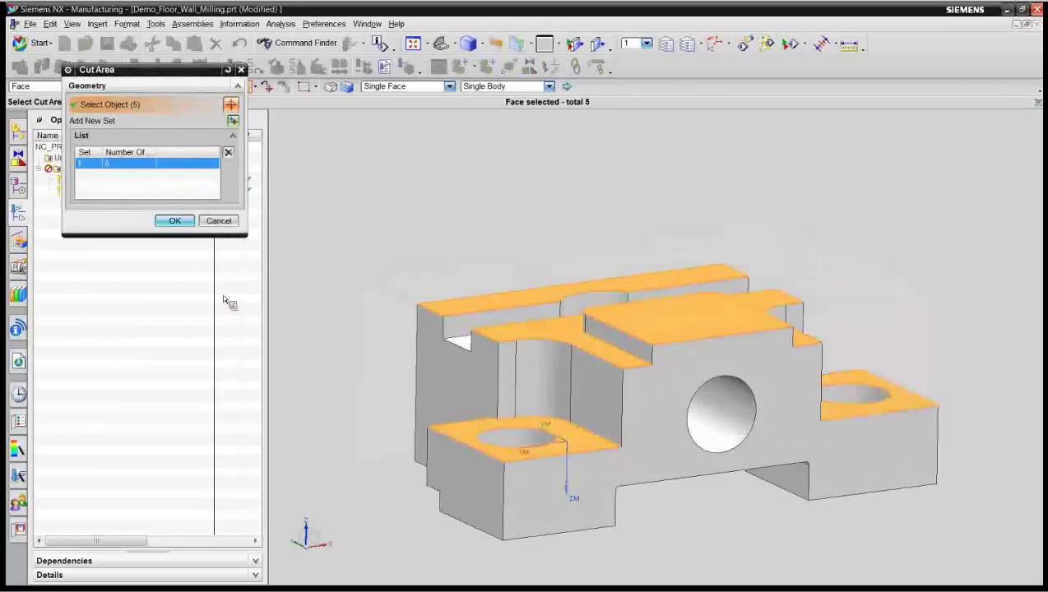
{"action": "middle_click", "coordinate": [114, 308]}
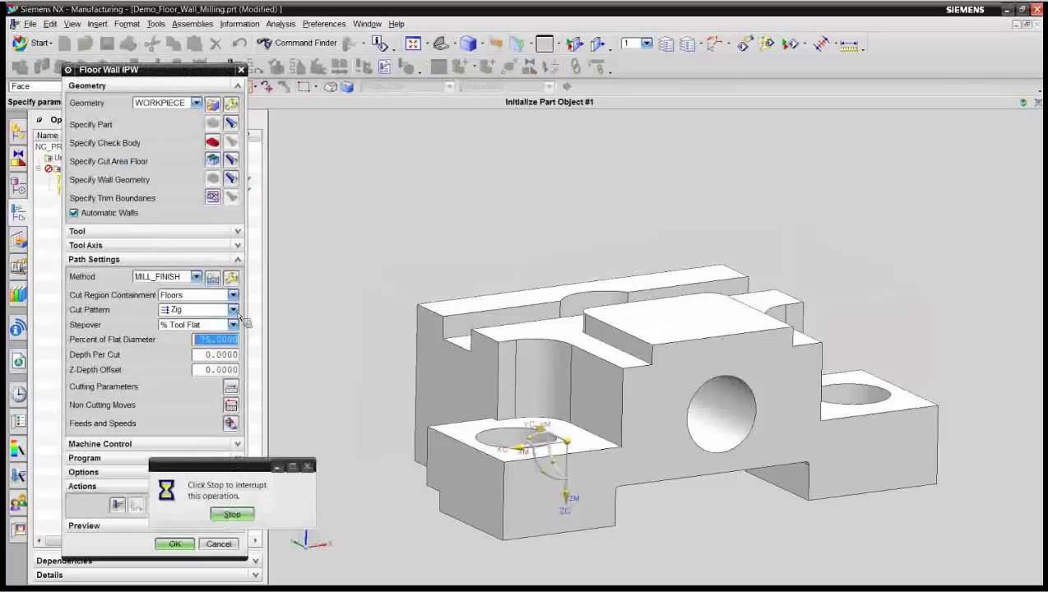
- Generate the underside operation's tool path with the Follow Part cut pattern and open its tool path verification
{"action": "left_click", "coordinate": [234, 310]}
{"action": "left_click", "coordinate": [216, 322]}
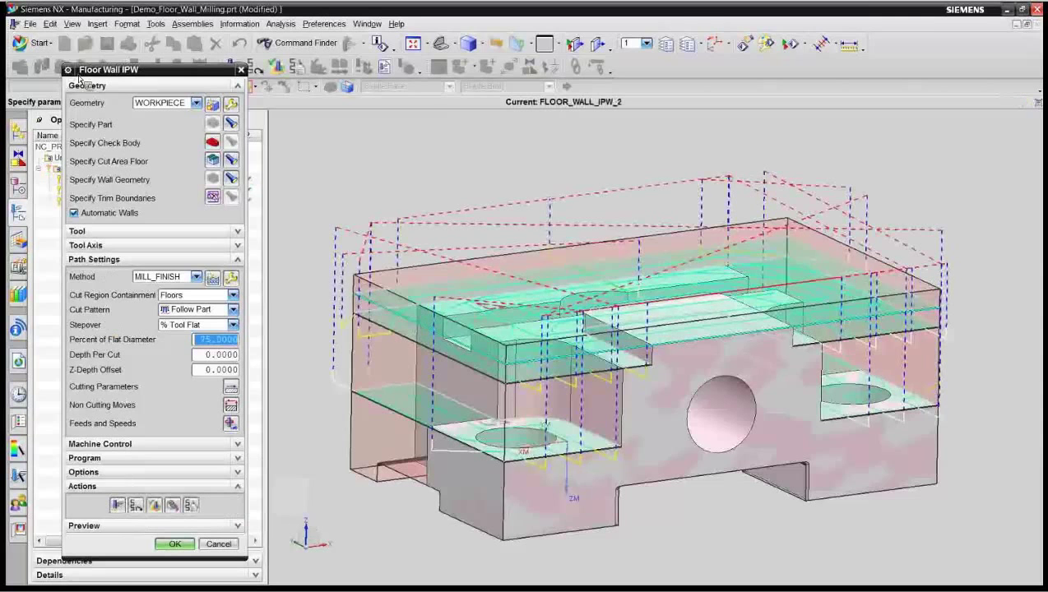
{"action": "left_click", "coordinate": [154, 504]}
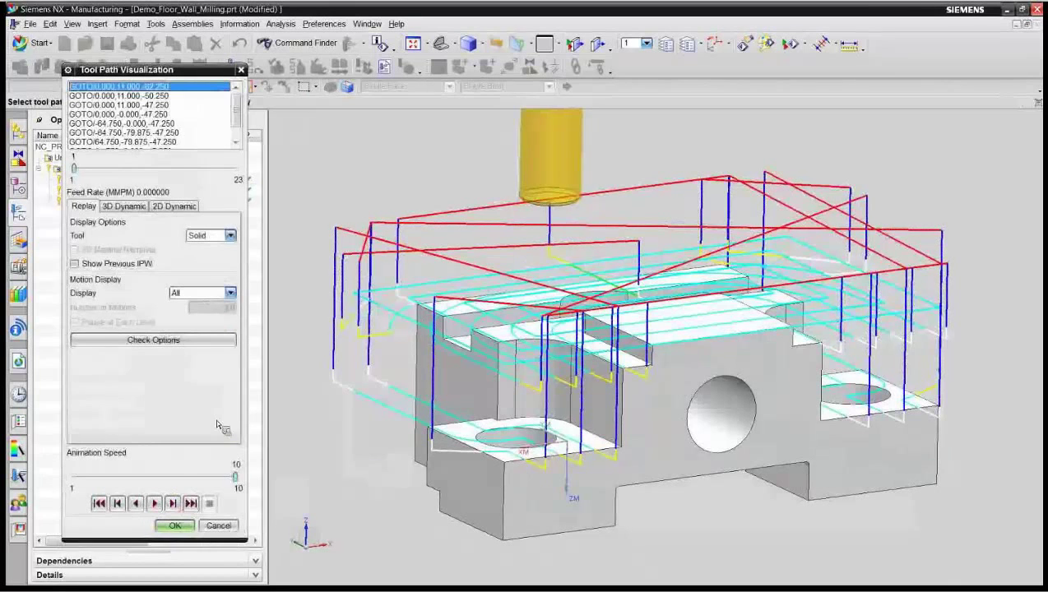
- Simulate the underside operation's material removal in 3D Dynamic at animation speed 5 and accept the verification
{"action": "left_click", "coordinate": [144, 477]}
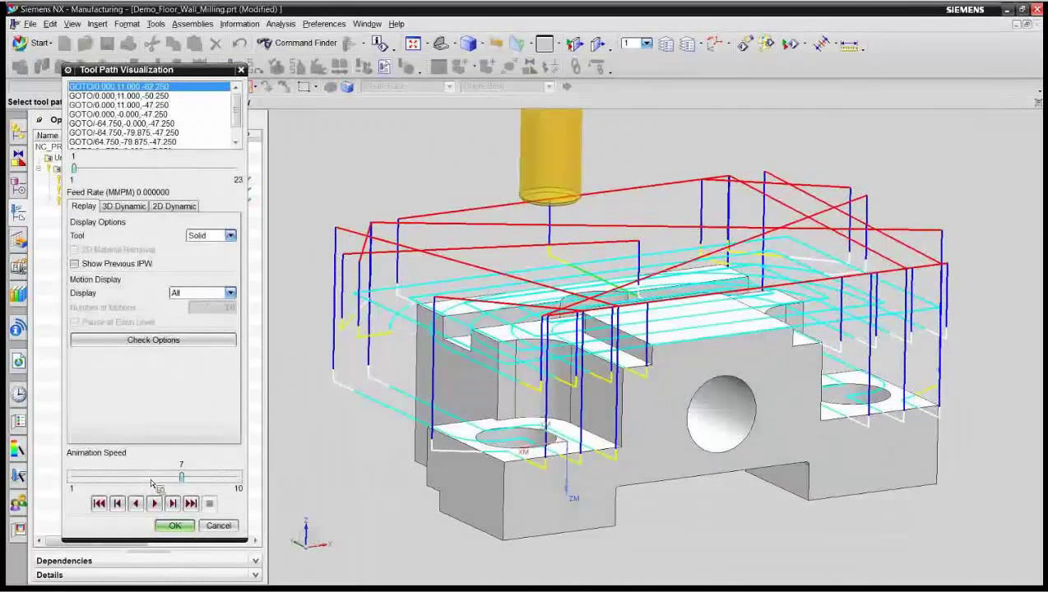
{"action": "left_click", "coordinate": [150, 477]}
{"action": "left_click", "coordinate": [123, 206]}
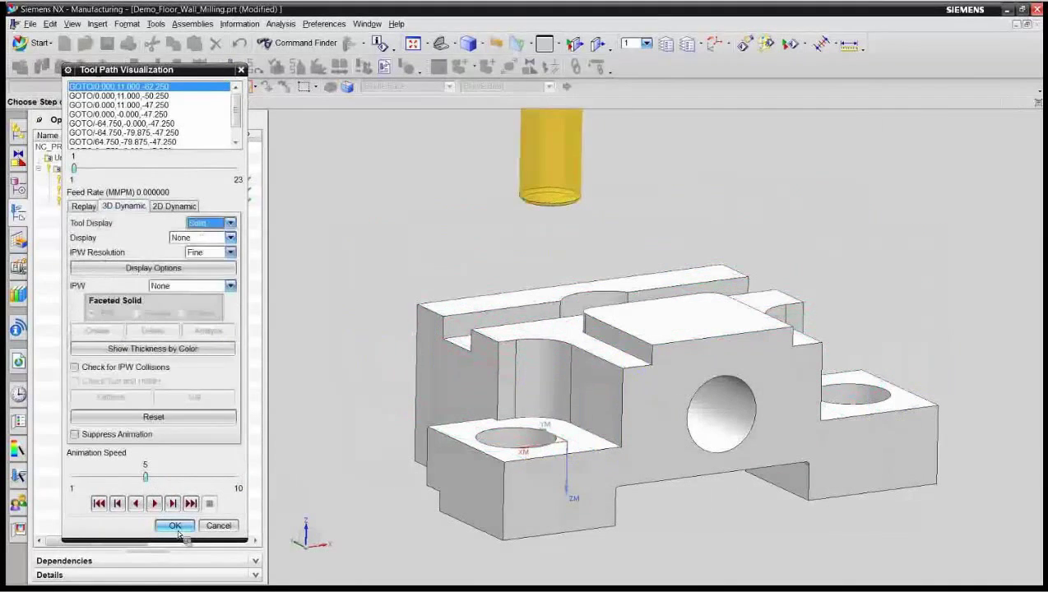
{"action": "left_click", "coordinate": [154, 504]}
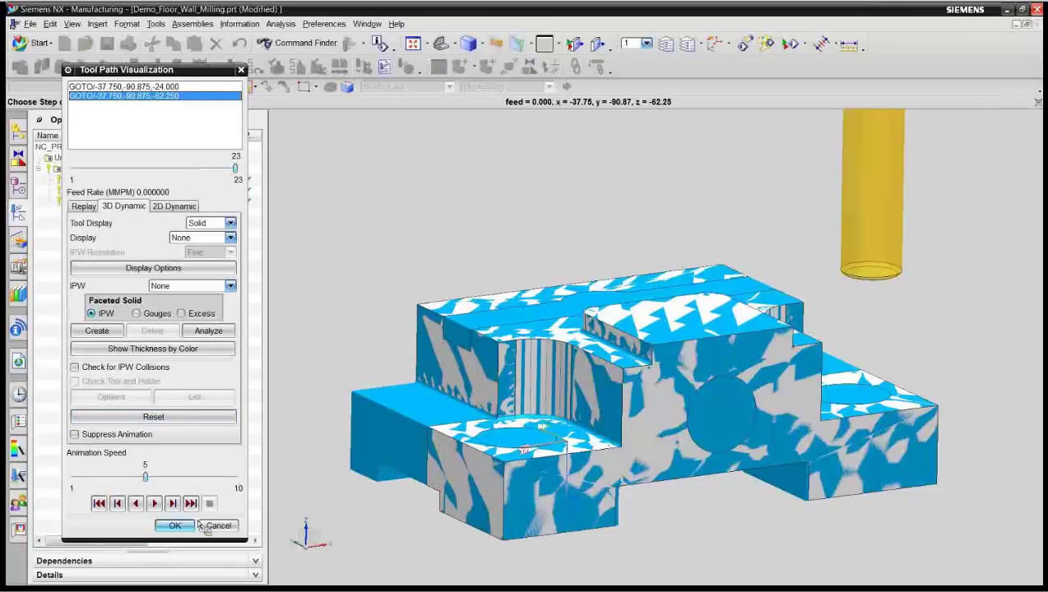
{"action": "left_click", "coordinate": [173, 526]}
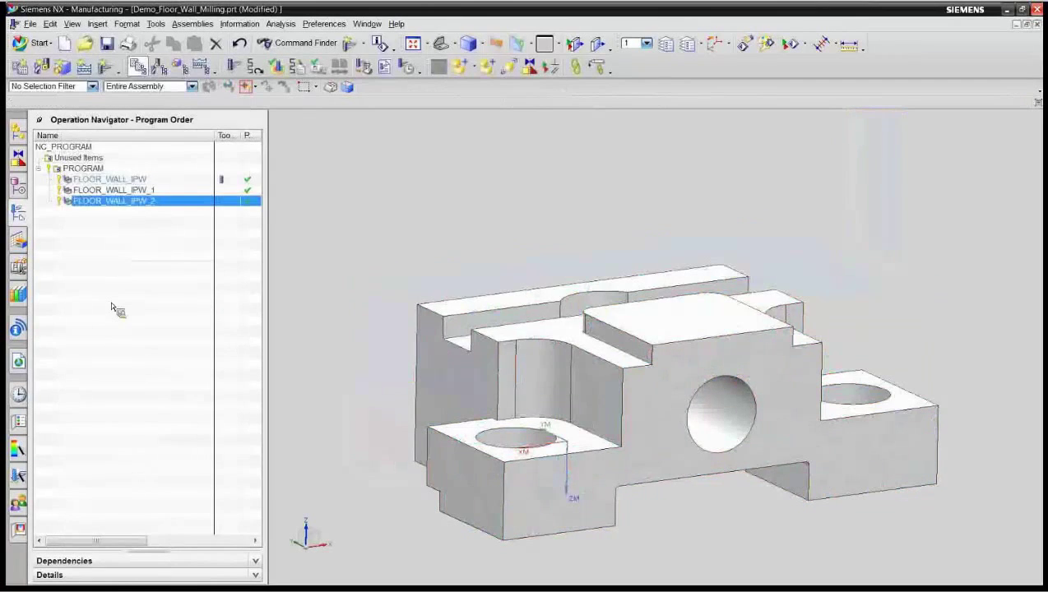
{"action": "left_click", "coordinate": [112, 305]}
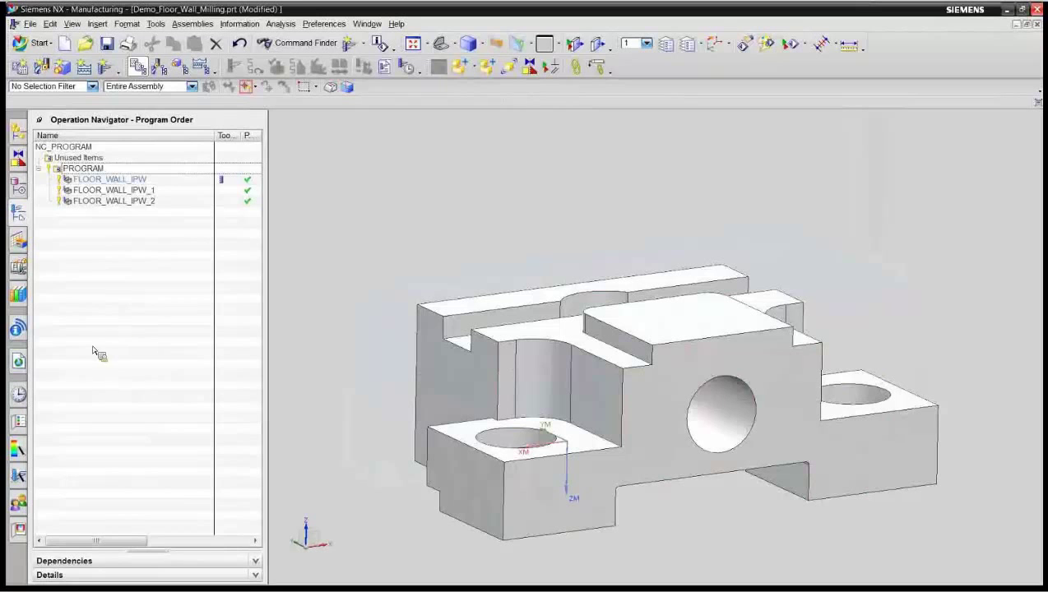
- Switch to the recently used Demo_New_Complex_Corner part and show its program order of operations
{"action": "left_click", "coordinate": [18, 394]}
{"action": "left_click", "coordinate": [79, 354]}
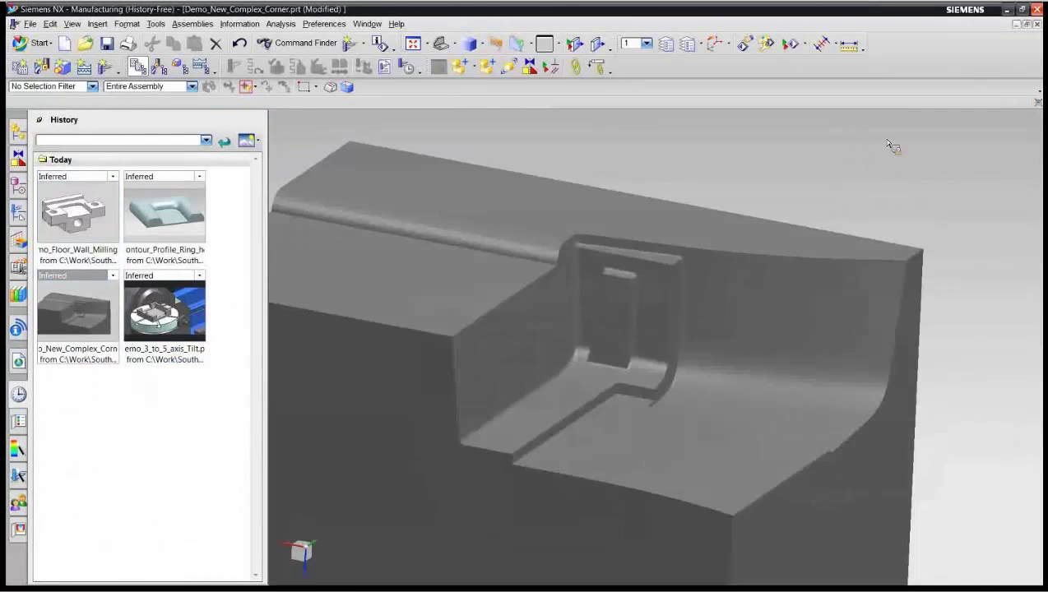
{"action": "left_click", "coordinate": [19, 212]}
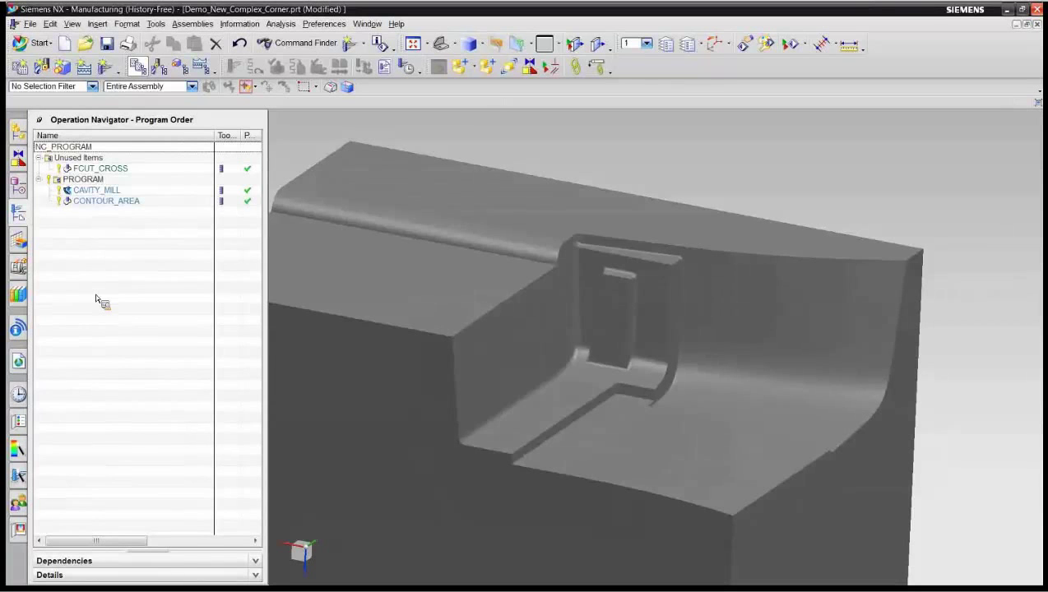
- Review the existing CAVITY_MILL and CONTOUR_AREA tool paths on the complex corner part
{"action": "left_click", "coordinate": [101, 193]}
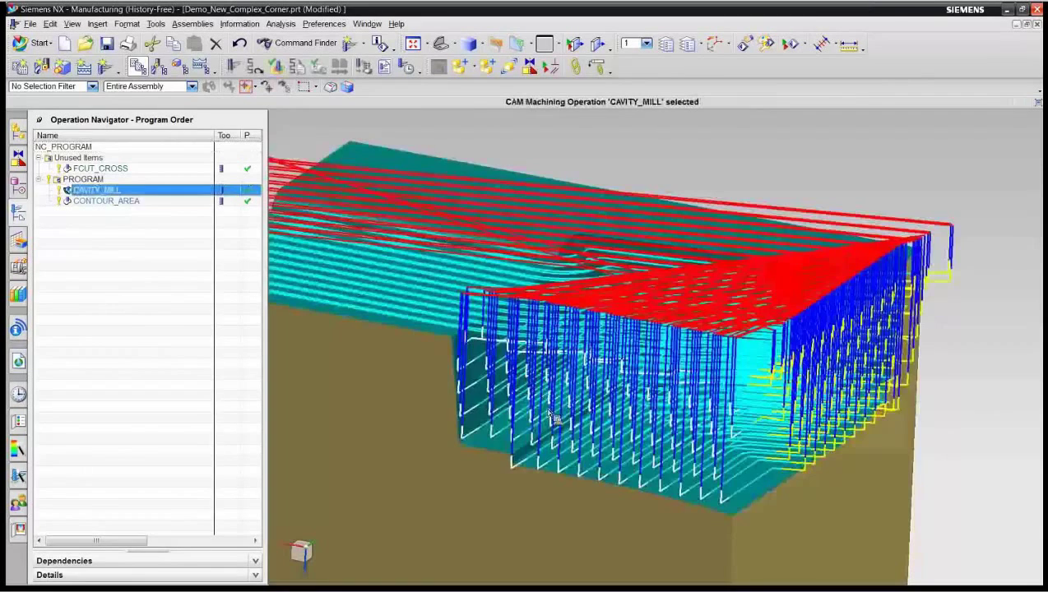
{"action": "left_click", "coordinate": [97, 205]}
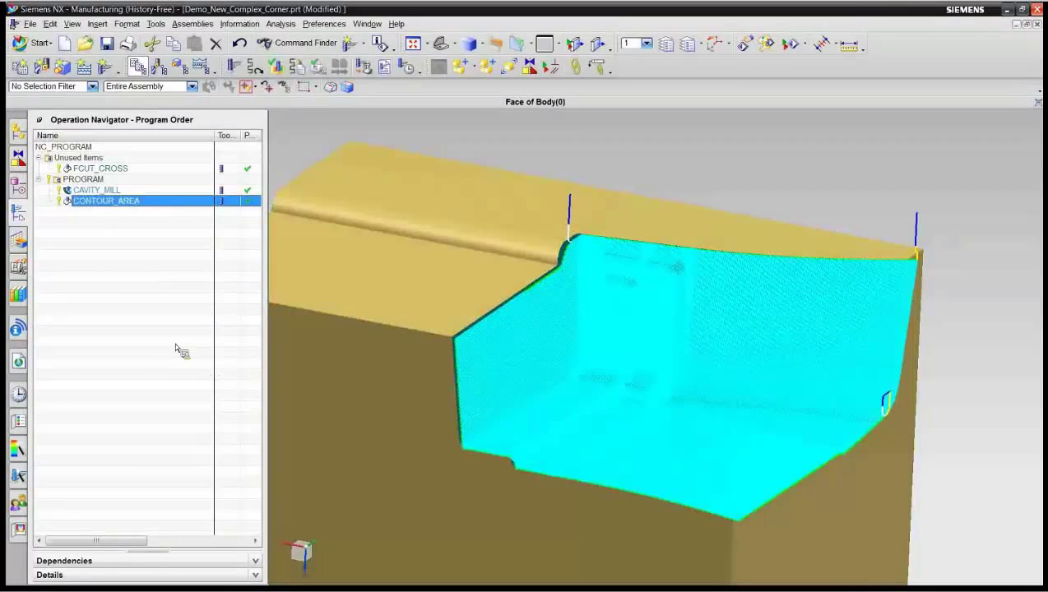
{"action": "left_click", "coordinate": [99, 204], "text": "ctrl"}
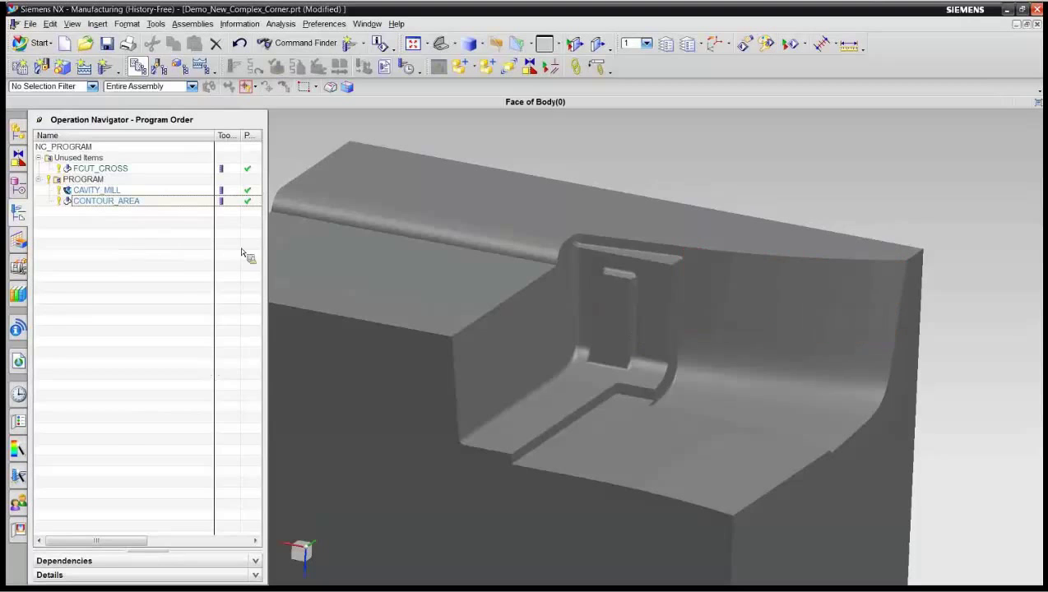
- Create a mill_contour Flowcut Reference Tool operation in PROGRAM using the BALL_2 tool, WORKPIECE geometry and MILL_FINISH method
{"action": "left_click", "coordinate": [105, 67]}
{"action": "left_click", "coordinate": [234, 102]}
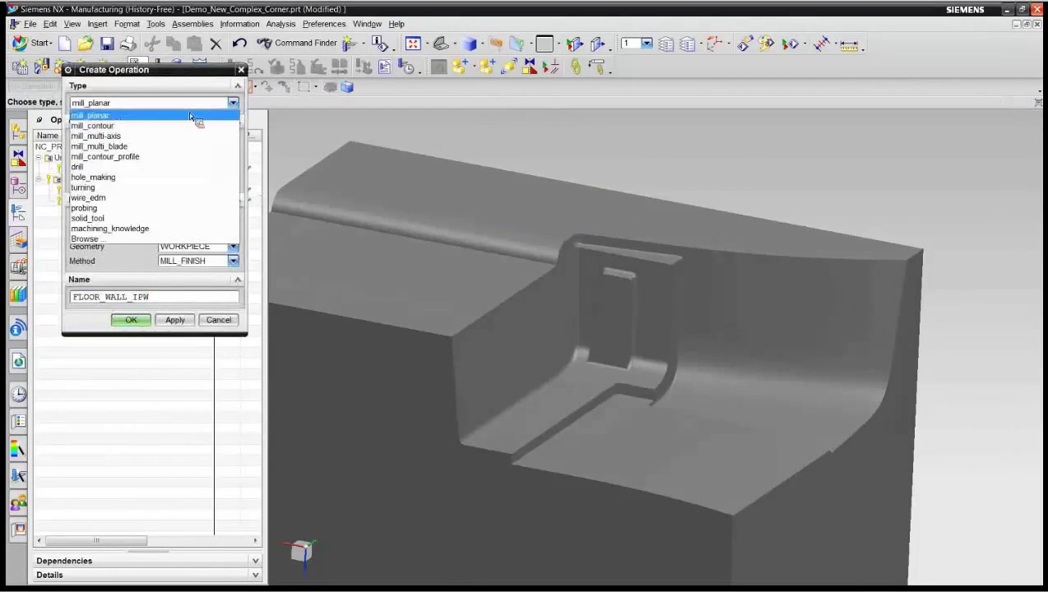
{"action": "left_click", "coordinate": [167, 126]}
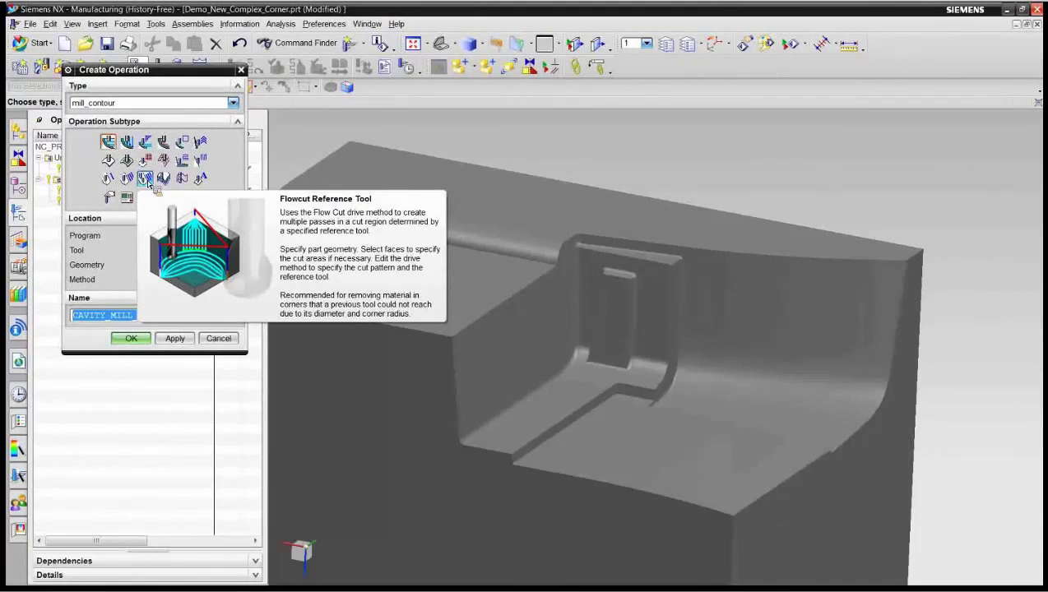
{"action": "left_click", "coordinate": [146, 177]}
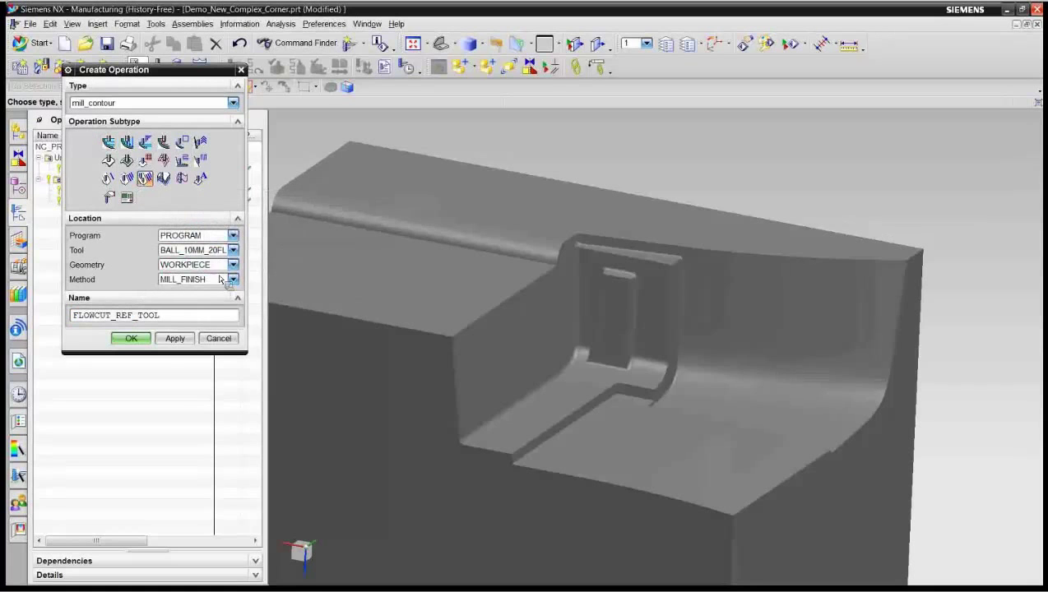
{"action": "left_click", "coordinate": [234, 250]}
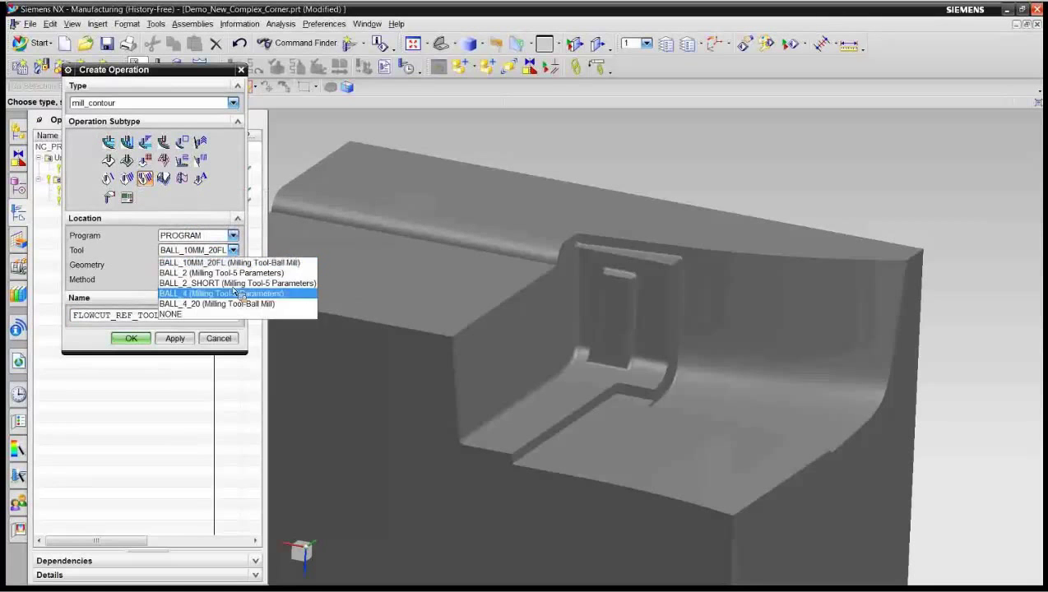
{"action": "left_click", "coordinate": [246, 275]}
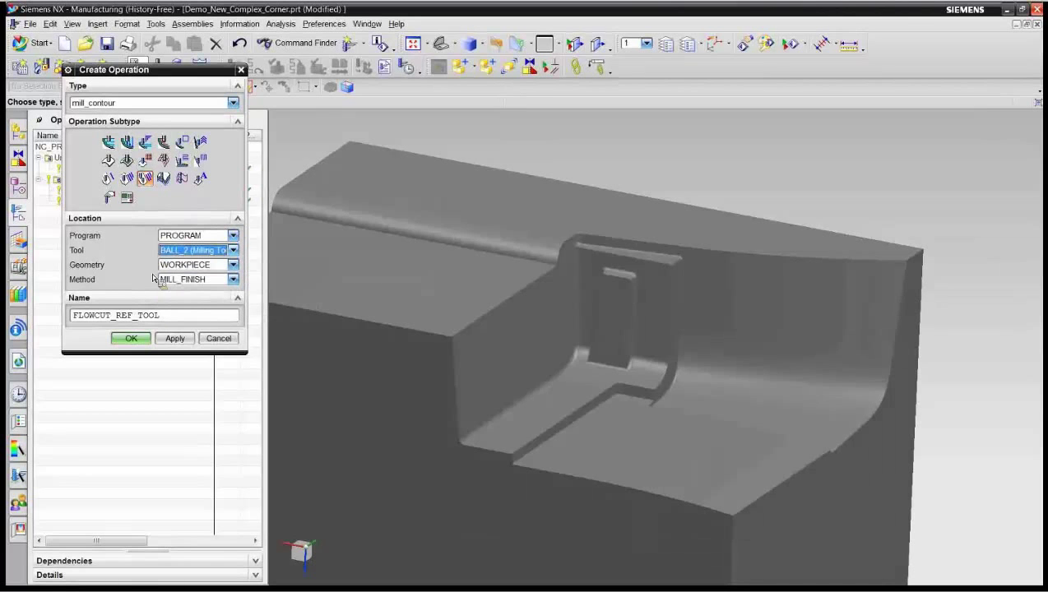
{"action": "left_click", "coordinate": [133, 339]}
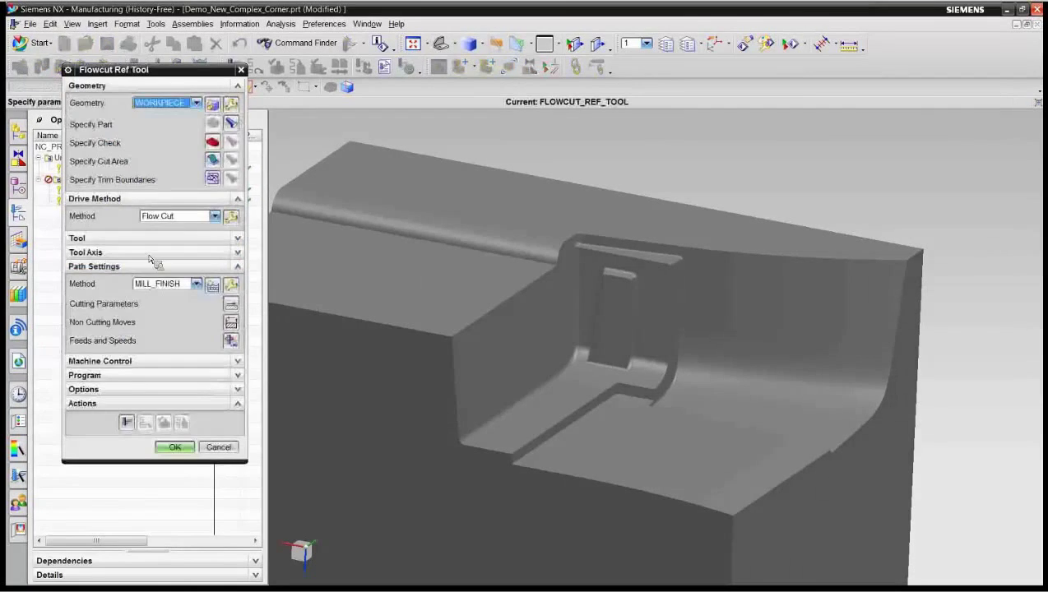
- Specify the flowcut operation's cut area by enclosing the faces of the recessed corner
{"action": "left_click", "coordinate": [217, 162]}
{"action": "left_click_drag", "start_coordinate": [987, 184], "coordinate": [428, 543]}
{"action": "left_click", "coordinate": [174, 236]}
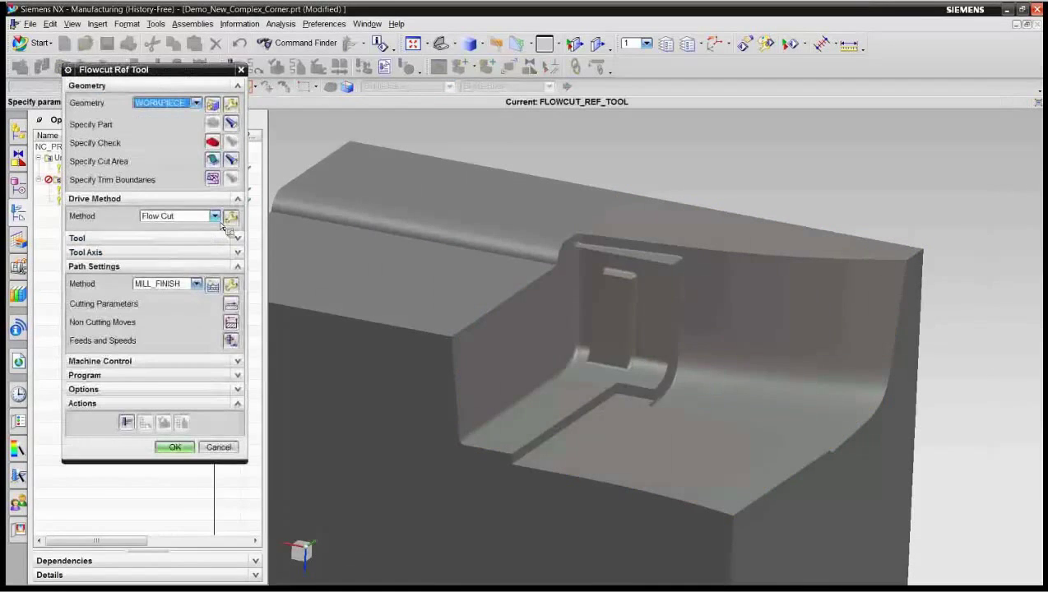
- Set the Flow Cut drive method's hookup distance to 2 mm and its Zlevel depth per cut to 0.3
{"action": "left_click", "coordinate": [232, 215]}
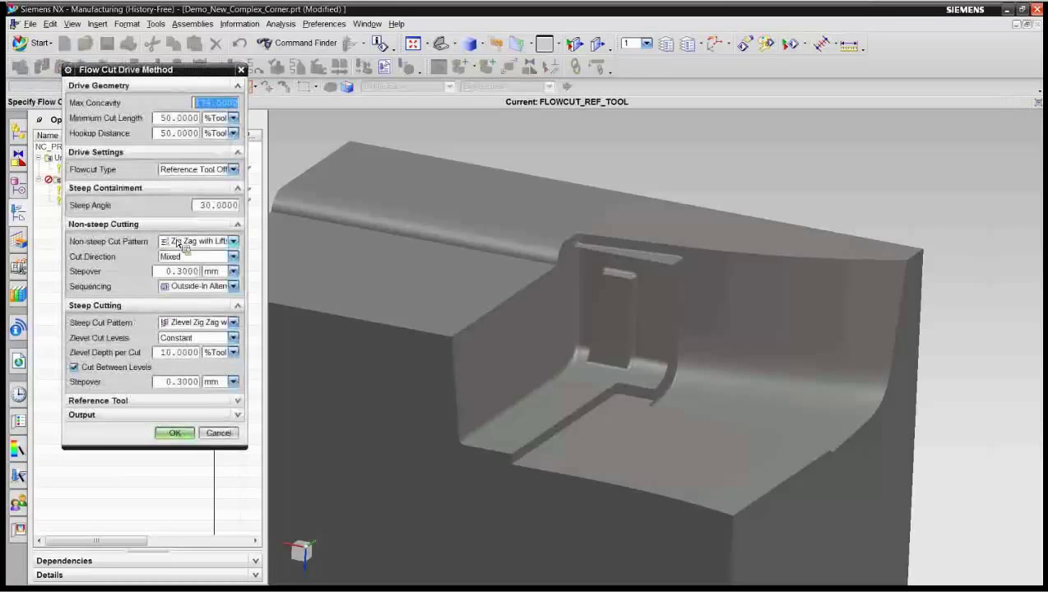
{"action": "double_click", "coordinate": [171, 134]}
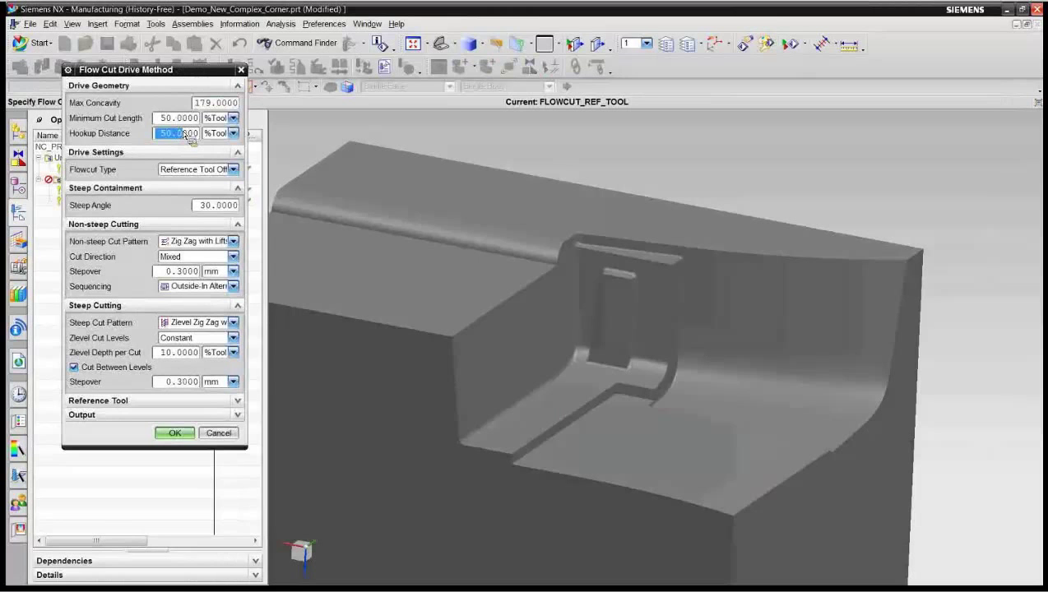
{"action": "type", "text": "2.0000"}
{"action": "left_click", "coordinate": [233, 133]}
{"action": "left_click", "coordinate": [224, 150]}
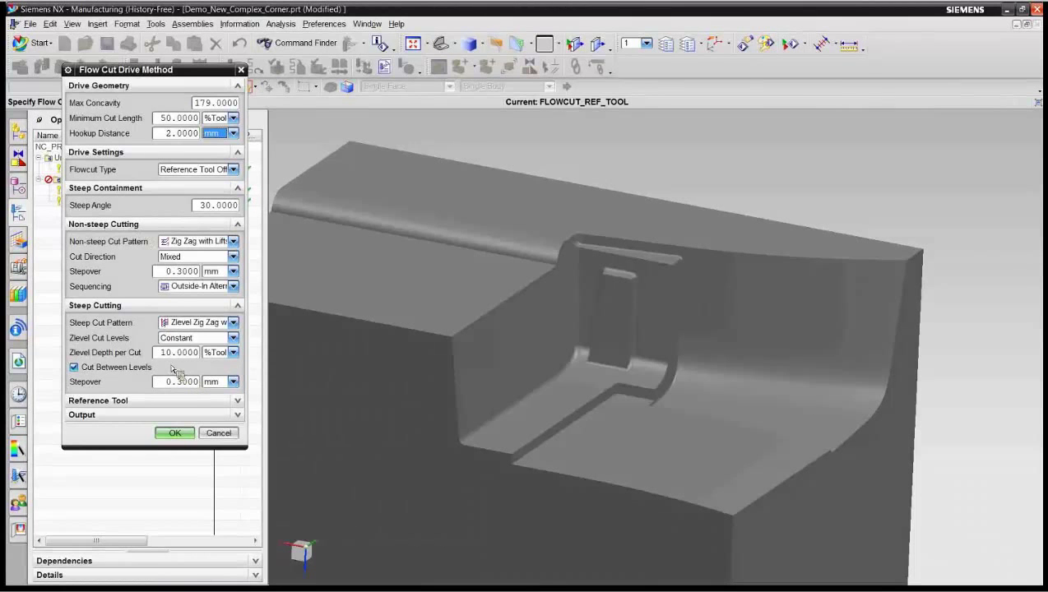
{"action": "left_click_drag", "start_coordinate": [162, 354], "coordinate": [196, 354]}
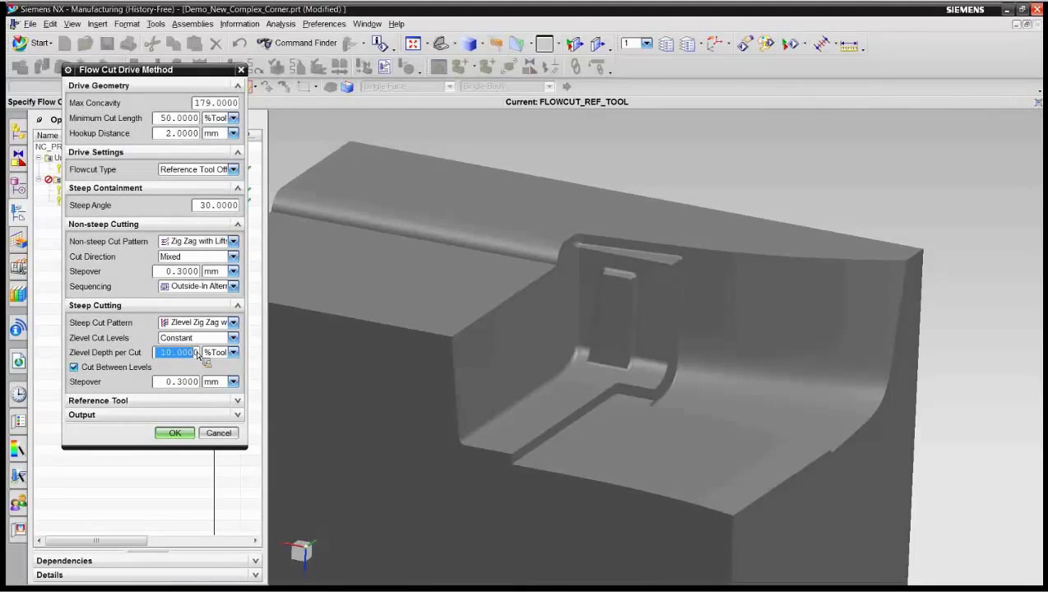
{"action": "type", "text": ".3"}
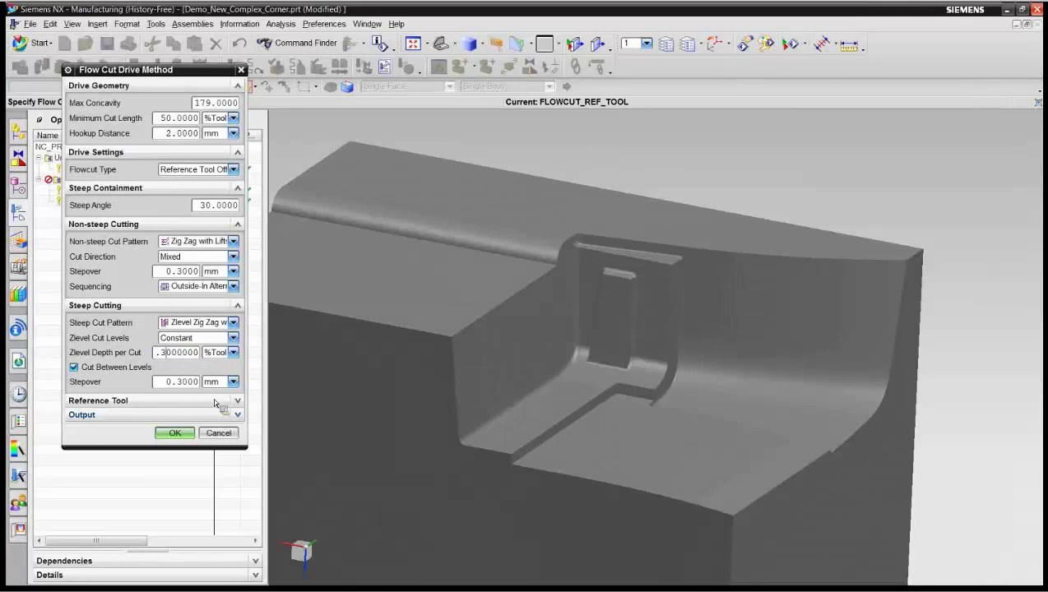
- Assign BALL_4_20 as the drive method's reference tool and accept the Flow Cut settings
{"action": "left_click", "coordinate": [220, 402]}
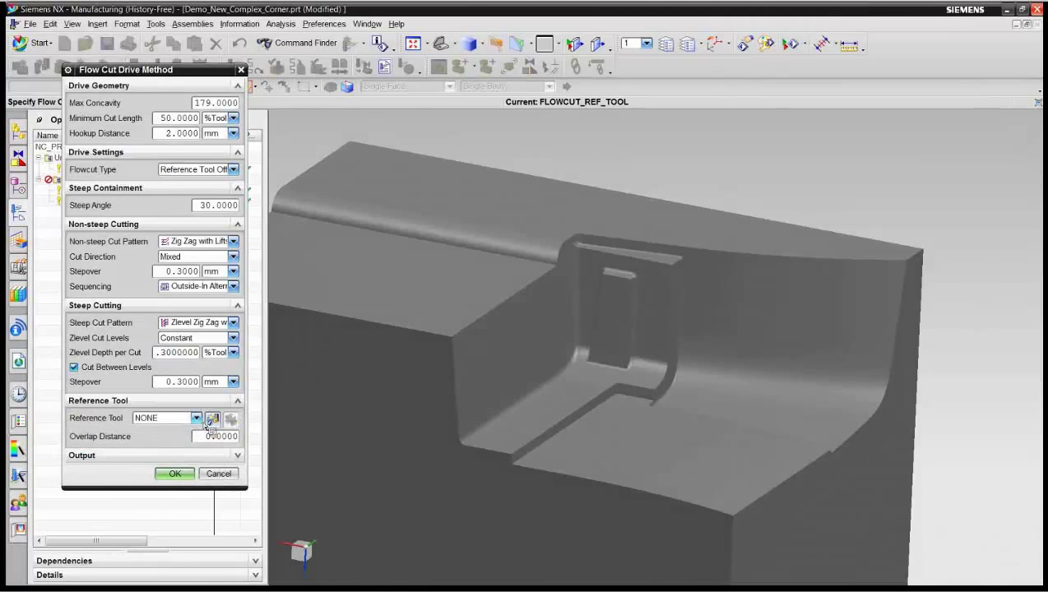
{"action": "left_click", "coordinate": [197, 418]}
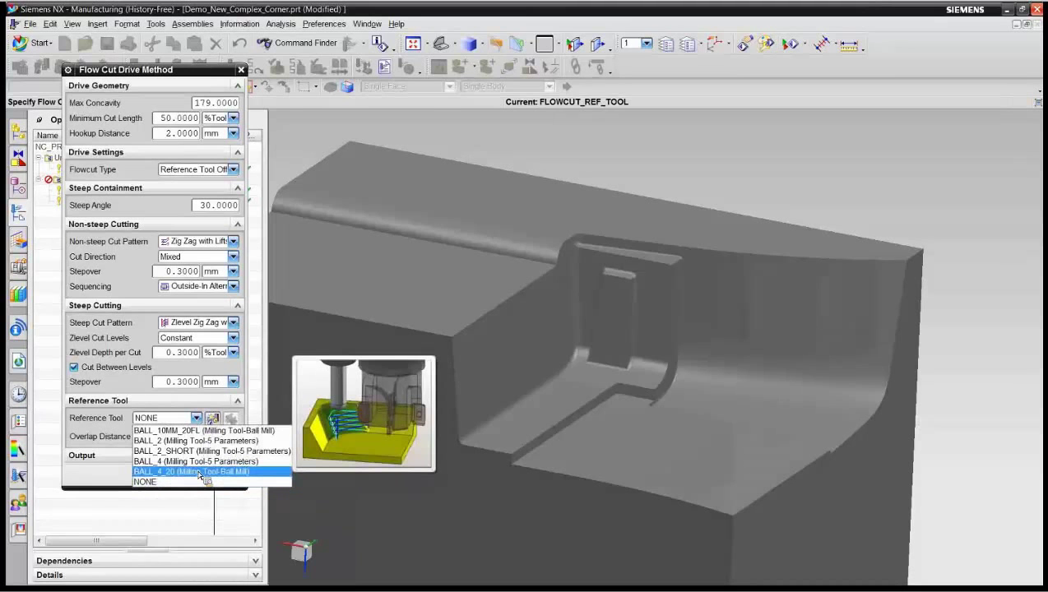
{"action": "left_click", "coordinate": [200, 472]}
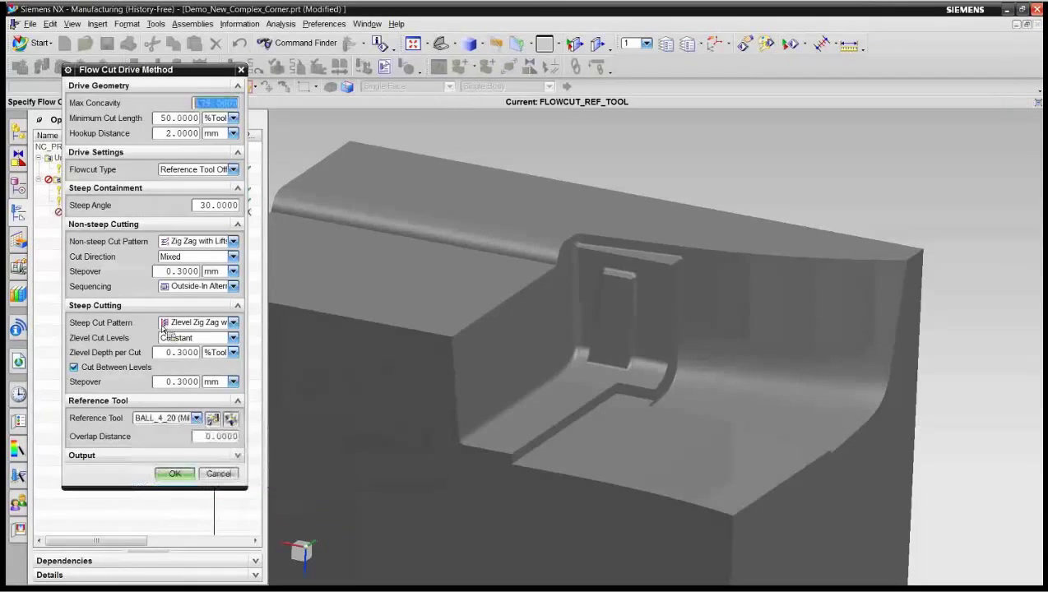
{"action": "left_click", "coordinate": [174, 474]}
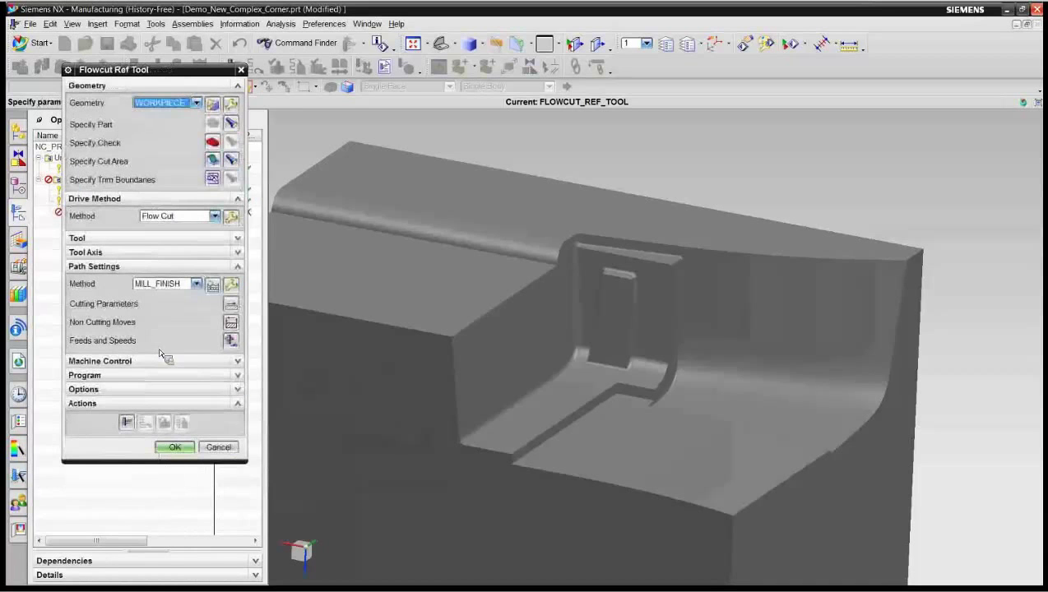
{"action": "left_click", "coordinate": [126, 422]}
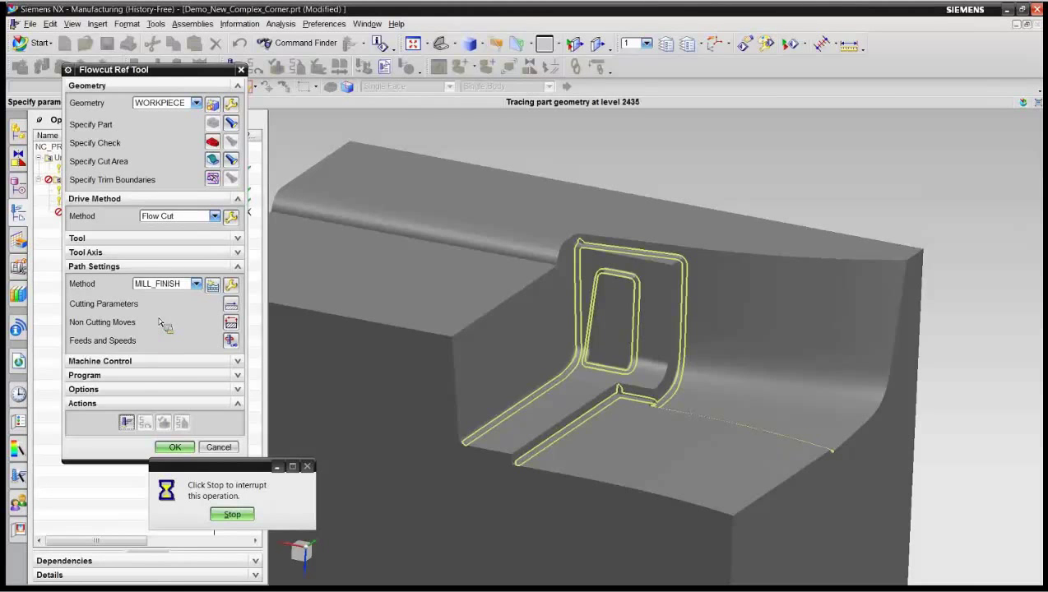
{"action": "key", "text": "Escape"}
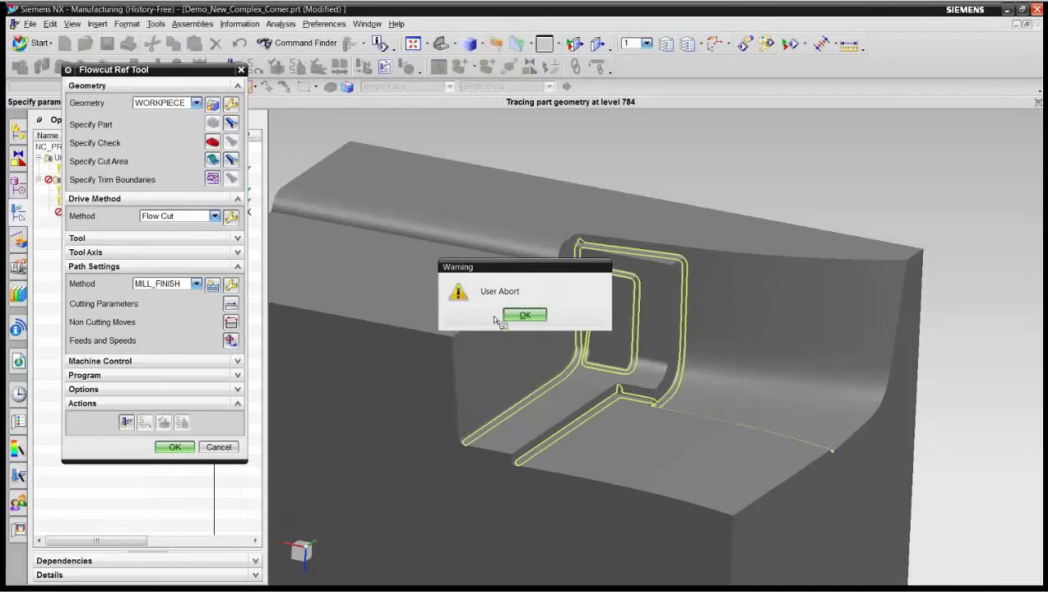
{"action": "left_click", "coordinate": [502, 316]}
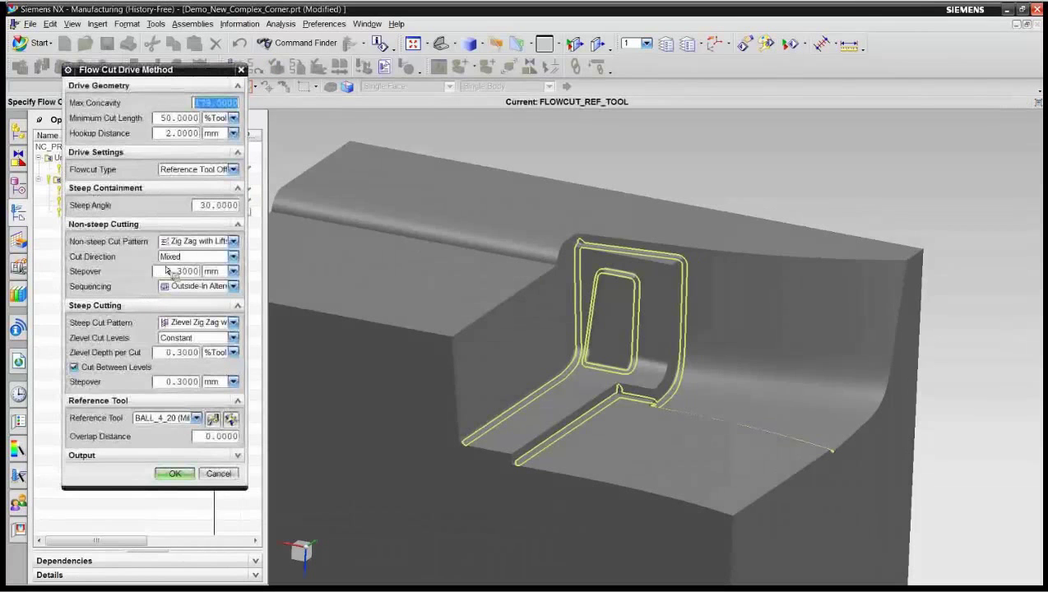
- Change the unit of the steep cutting Zlevel depth per cut to mm and accept the Flow Cut settings
{"action": "left_click", "coordinate": [238, 355]}
{"action": "left_click", "coordinate": [222, 382]}
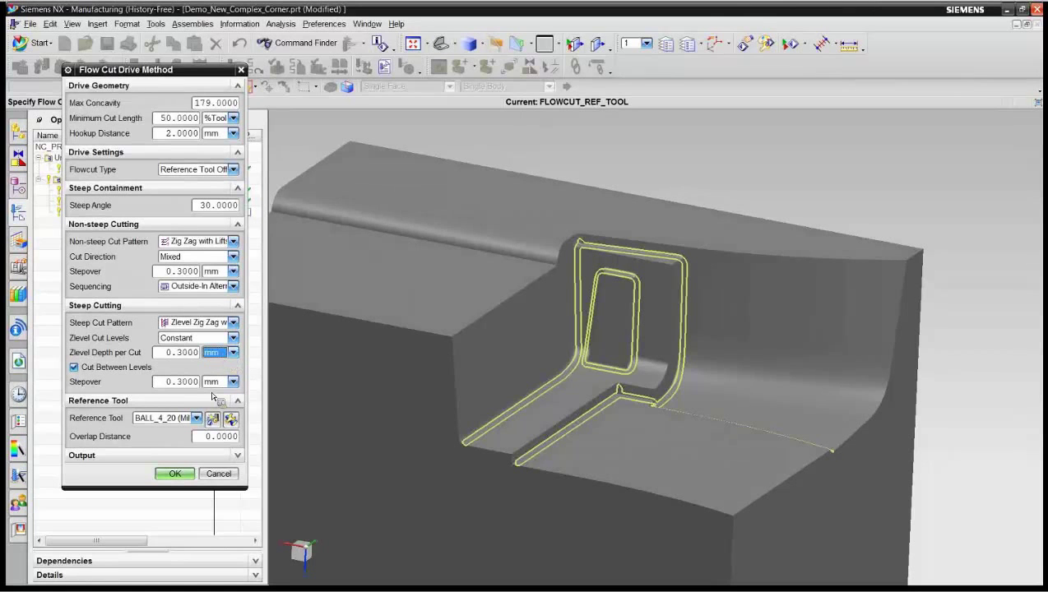
{"action": "left_click", "coordinate": [174, 474]}
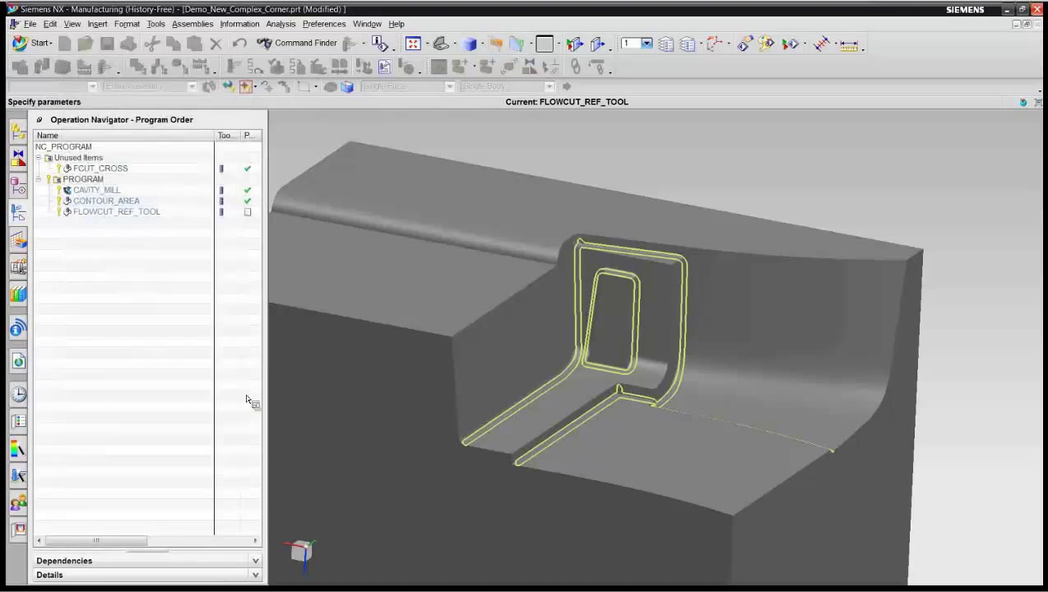
- Generate the flowcut operation's tool path and examine the cutting passes along the recess edges and corners
{"action": "left_click", "coordinate": [145, 423]}
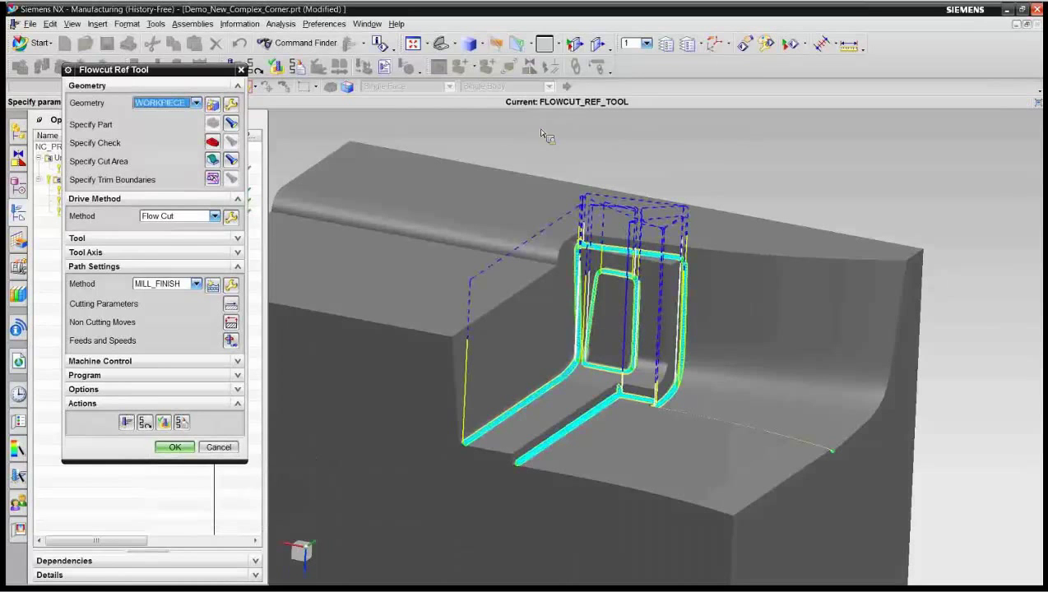
{"action": "scroll", "coordinate": [737, 139], "scroll_direction": "up", "scroll_amount": 10}
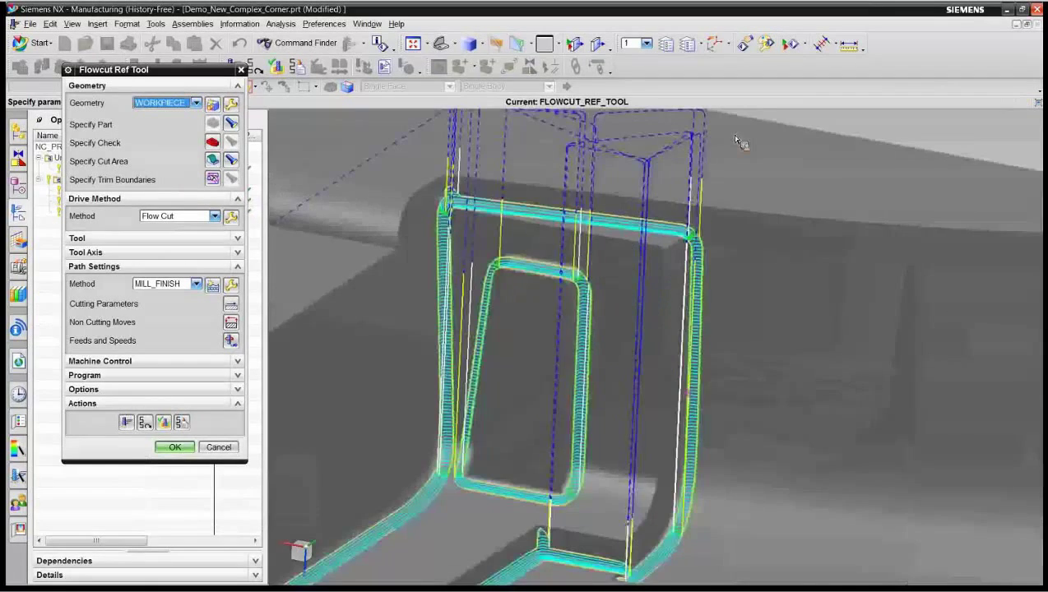
{"action": "scroll", "coordinate": [737, 140], "scroll_direction": "up", "scroll_amount": 2}
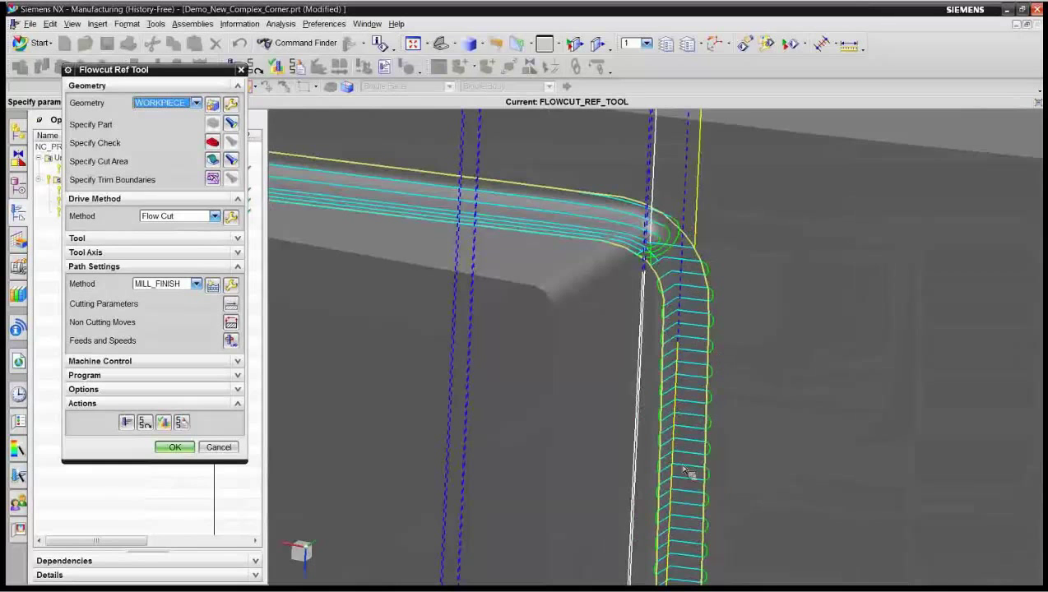
{"action": "scroll", "coordinate": [596, 223], "scroll_direction": "down", "scroll_amount": 2}
{"action": "scroll", "coordinate": [596, 223], "scroll_direction": "down", "scroll_amount": 5}
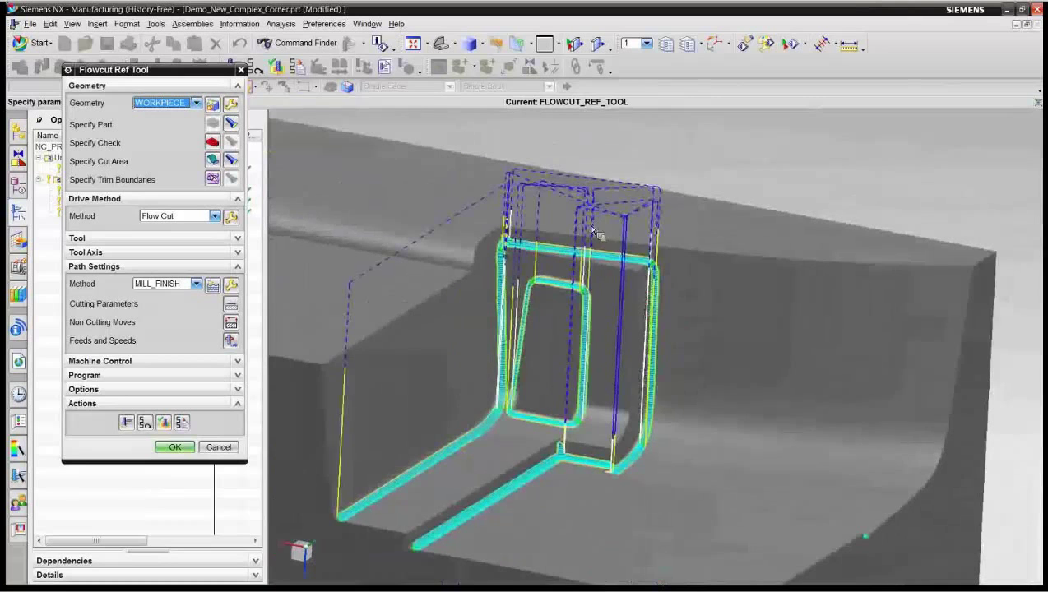
- Replay the flowcut tool path at animation speed 2 to examine the tool motion, and accept the operation
{"action": "left_click", "coordinate": [171, 356]}
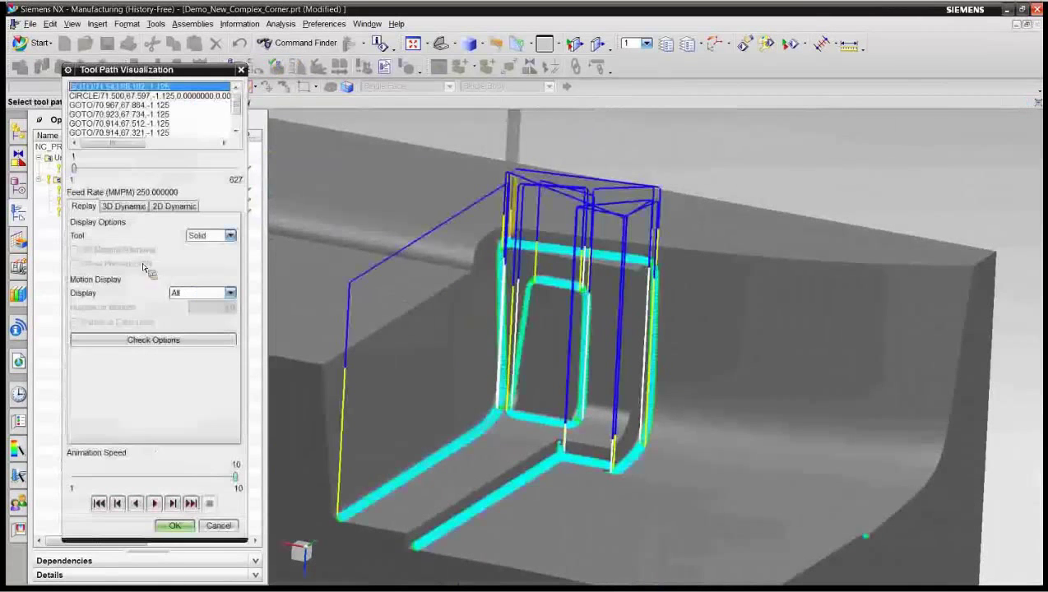
{"action": "left_click_drag", "start_coordinate": [235, 477], "coordinate": [92, 478]}
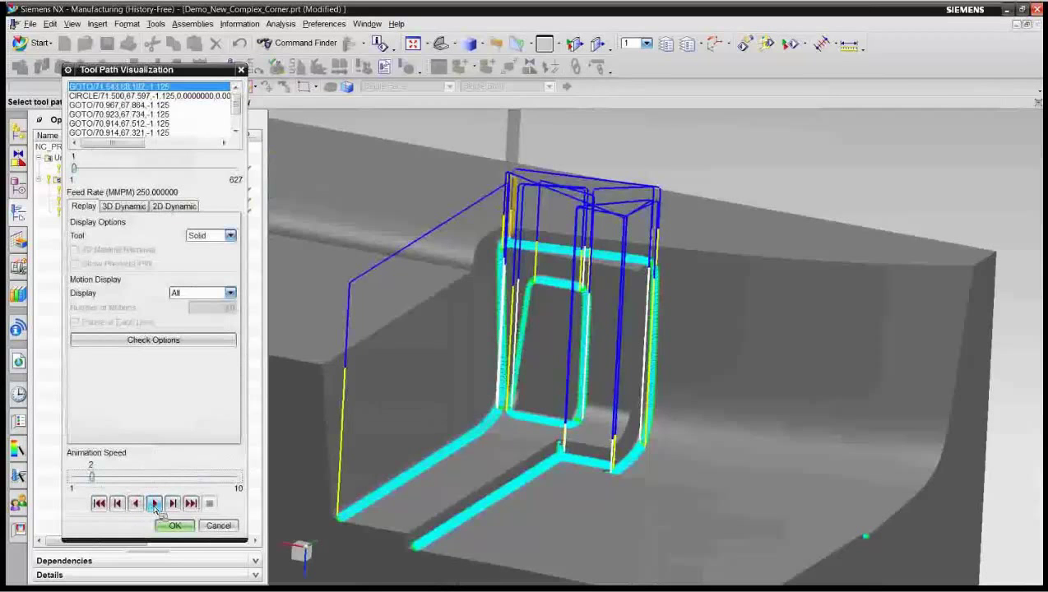
{"action": "left_click", "coordinate": [155, 506]}
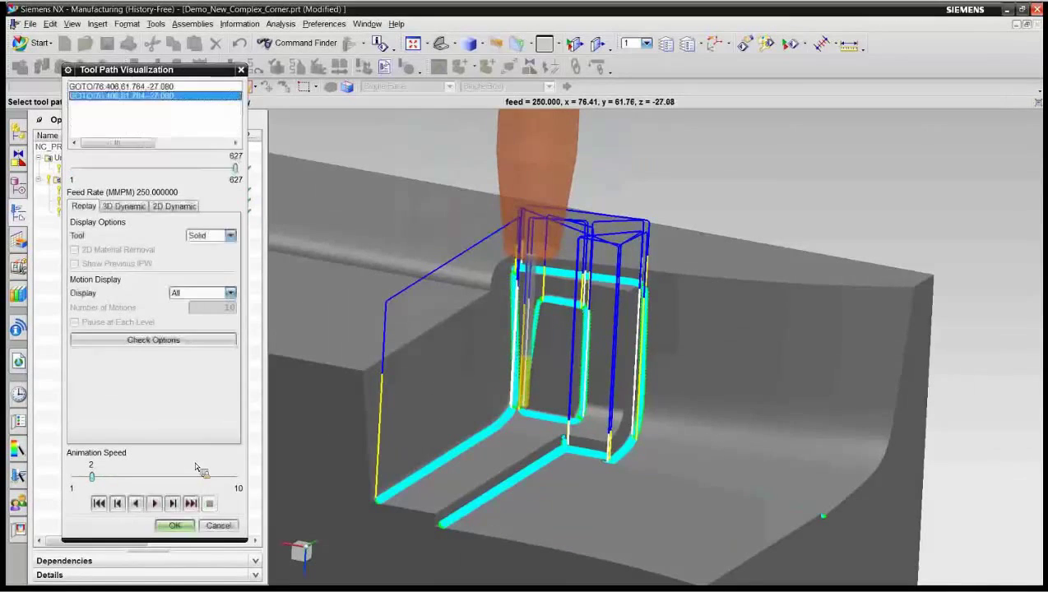
{"action": "middle_click", "coordinate": [195, 506]}
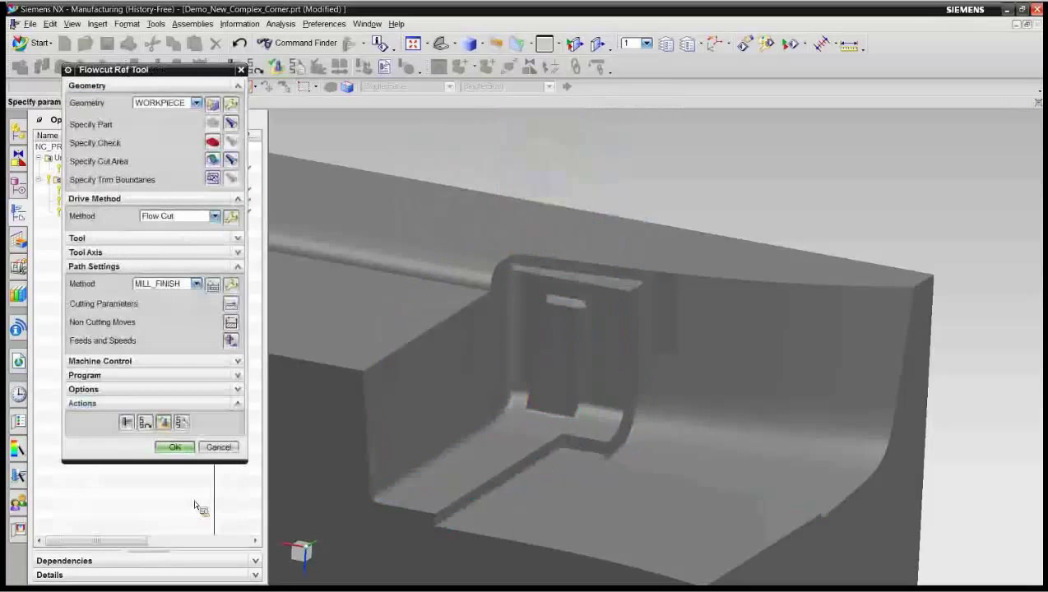
{"action": "middle_click", "coordinate": [167, 394]}
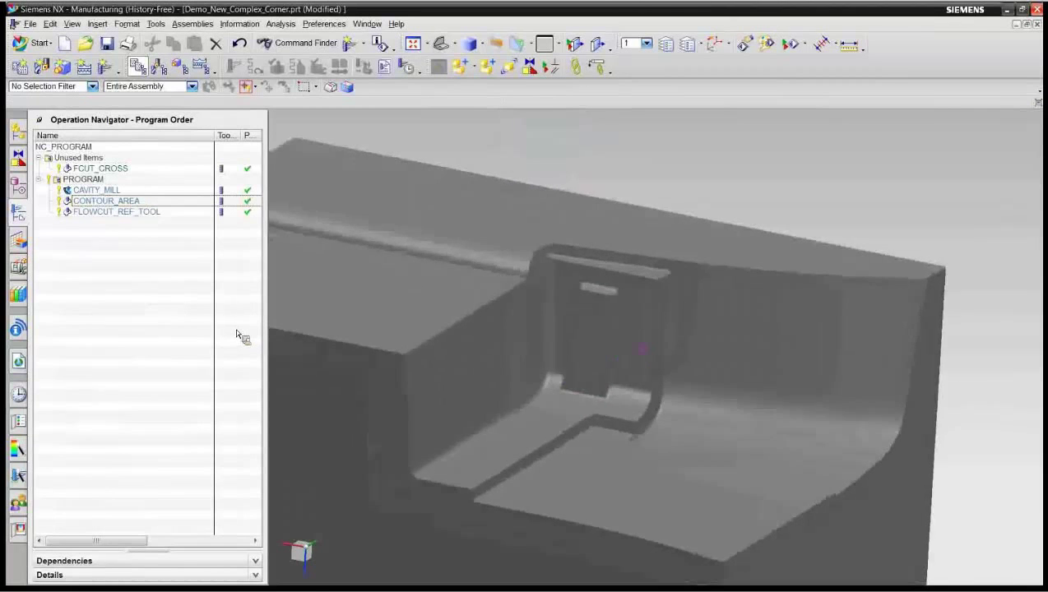
- Show the workpiece of the FLOWCUT_REF_TOOL operation to inspect the remaining material, and clear the display
{"action": "left_click_drag", "start_coordinate": [111, 192], "coordinate": [115, 213]}
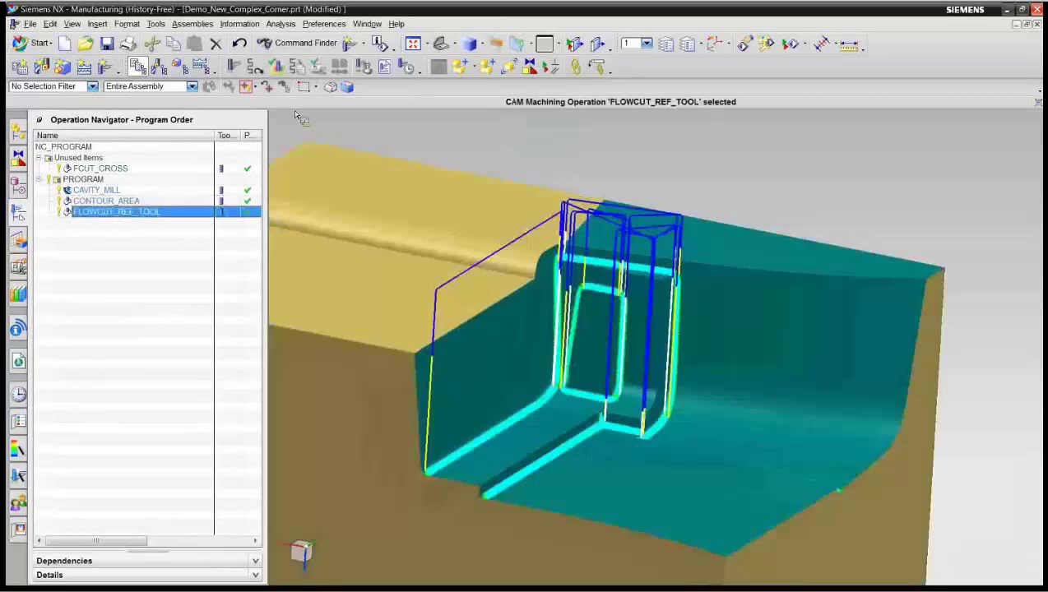
{"action": "right_click", "coordinate": [136, 213]}
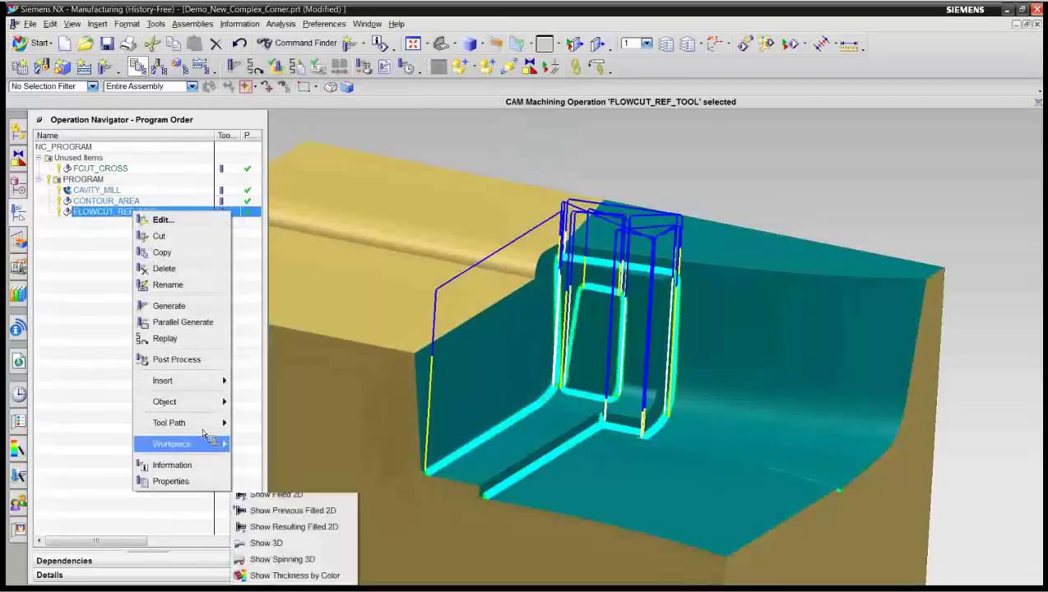
{"action": "left_click", "coordinate": [206, 444]}
{"action": "key", "text": "Escape"}
{"action": "key", "text": "Escape"}
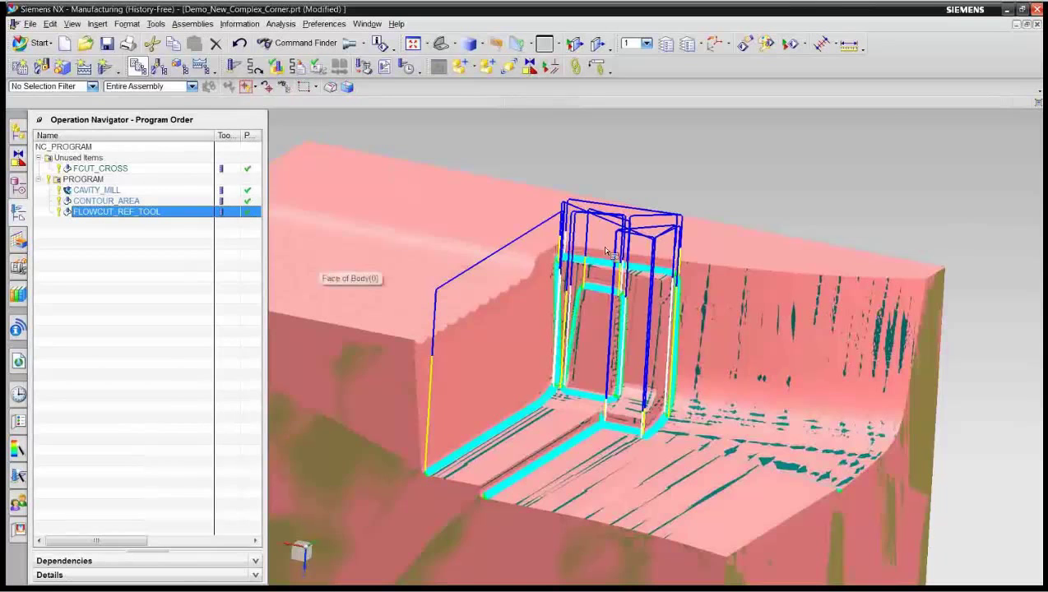
{"action": "right_click", "coordinate": [810, 195]}
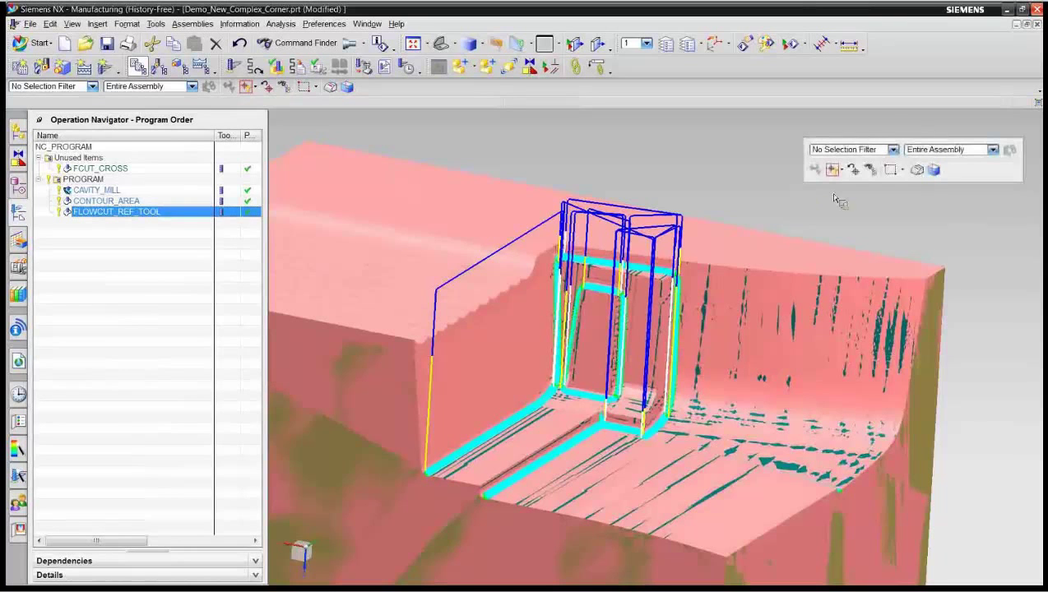
{"action": "left_click", "coordinate": [420, 189]}
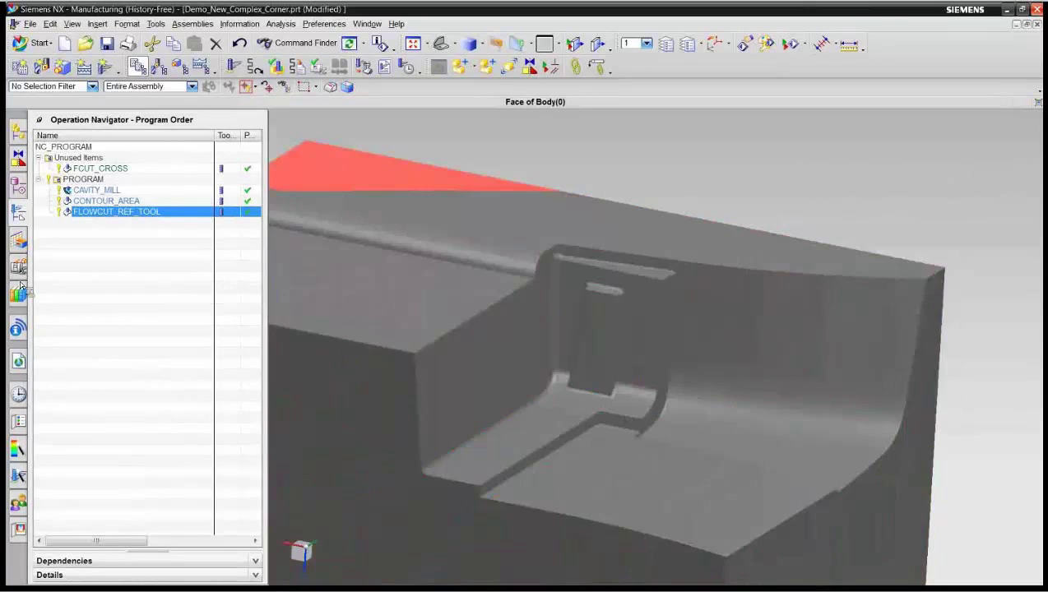
{"action": "left_click", "coordinate": [120, 285]}
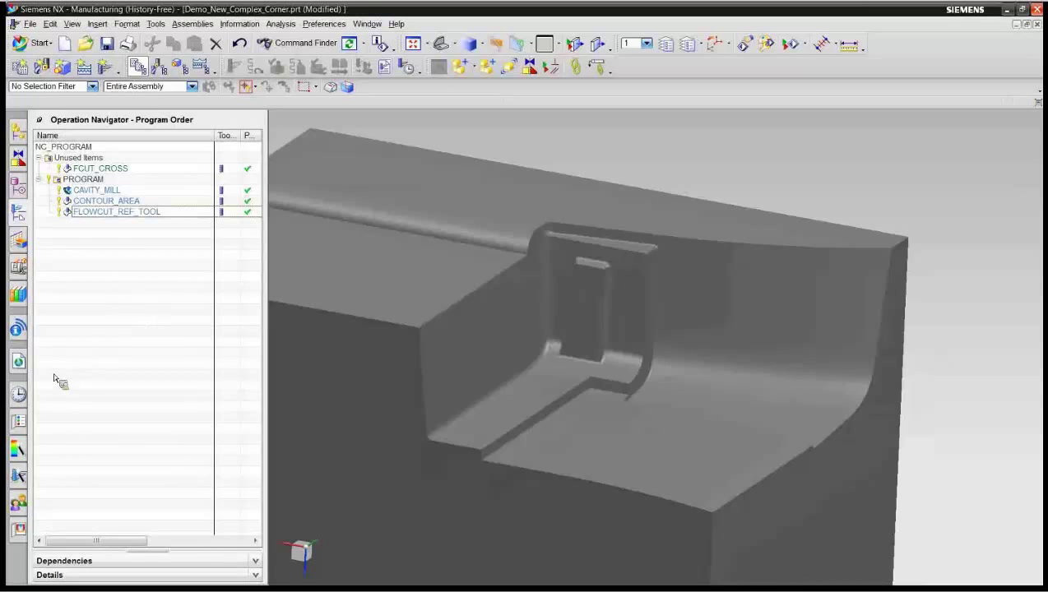
- Open the recent part Demo_Contour_Profile_Ring_height and delete the CONTOUR_PROFILE operation from its PROGRAM group
{"action": "left_click", "coordinate": [19, 395]}
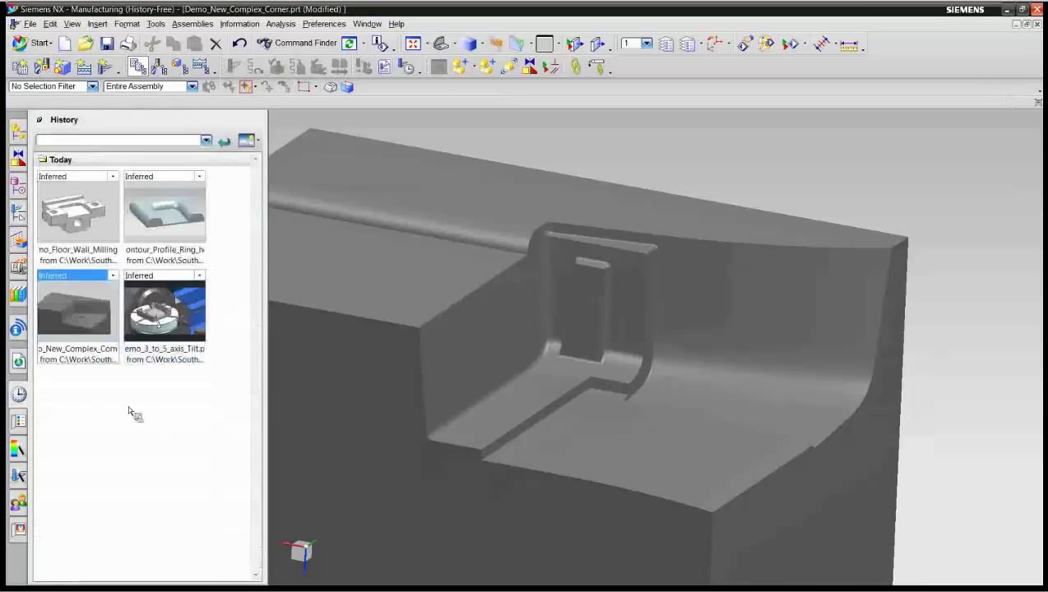
{"action": "left_click", "coordinate": [175, 251]}
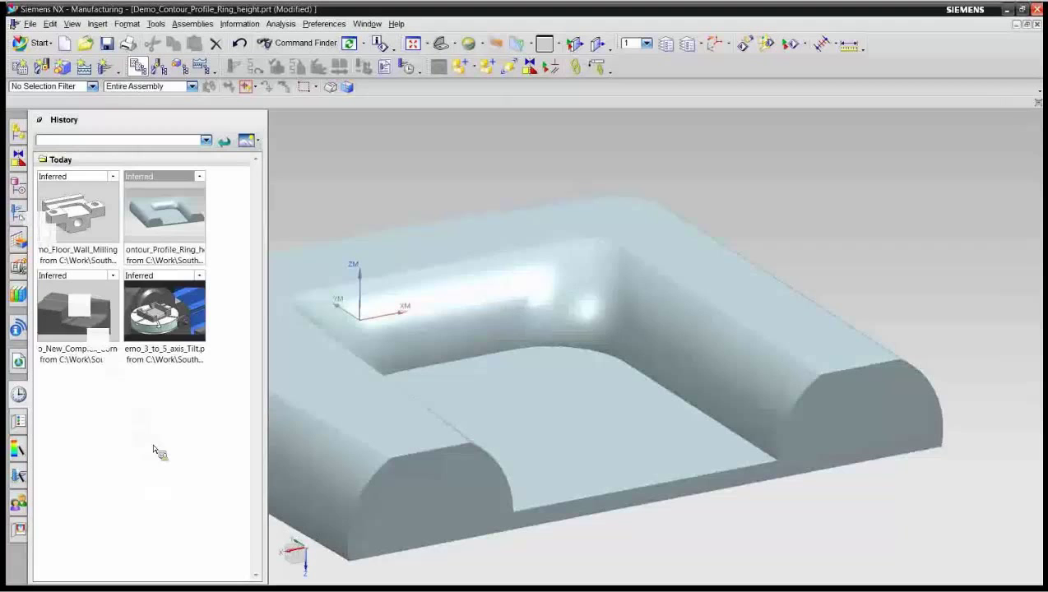
{"action": "right_click", "coordinate": [120, 265]}
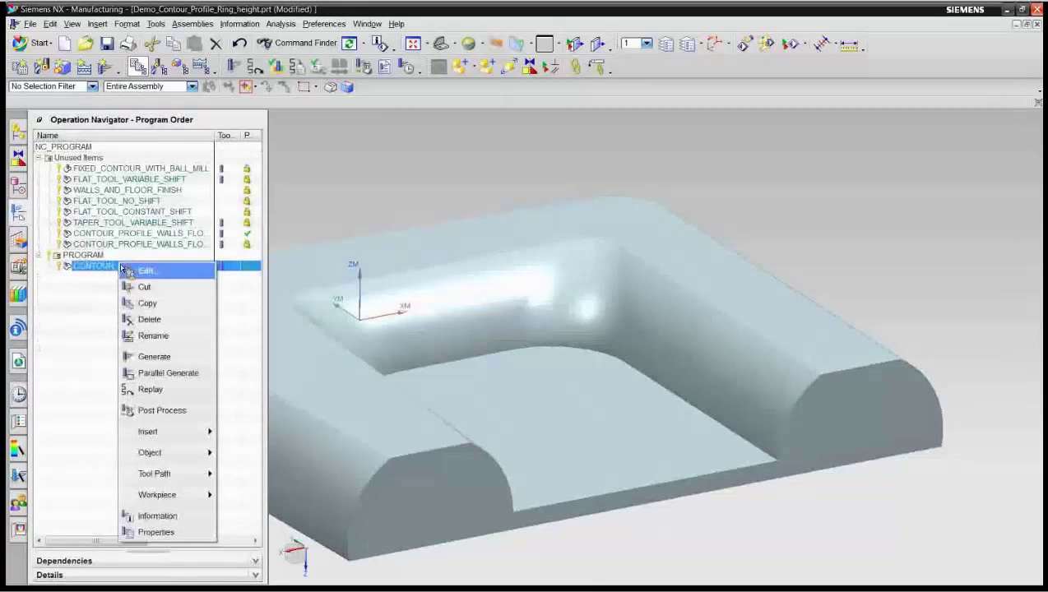
{"action": "left_click", "coordinate": [149, 320]}
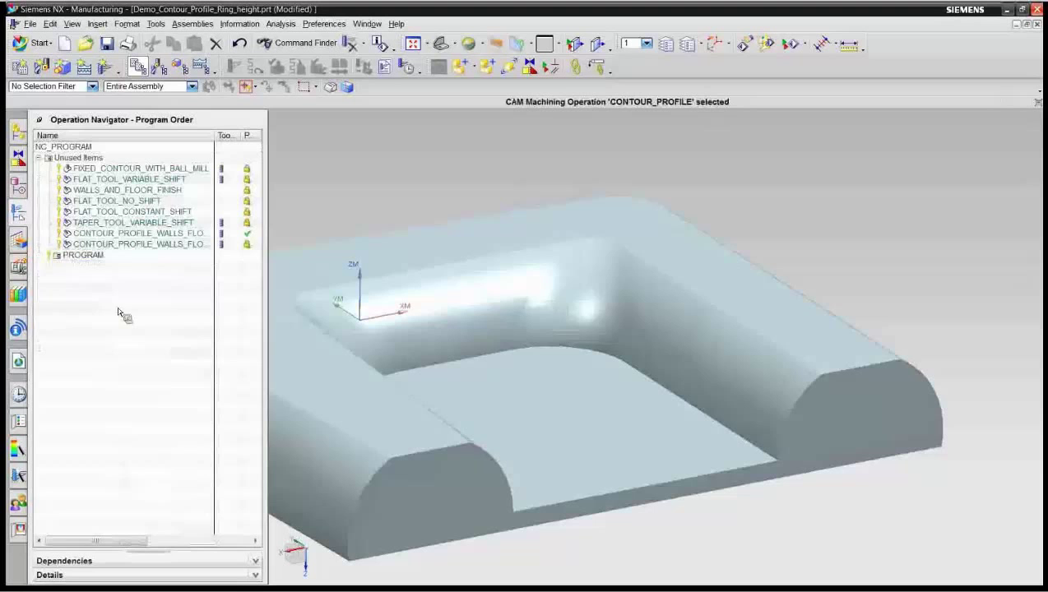
- Create a mill_contour_profile CONTOUR_PROFILE operation in PROGRAM with tool MILL, the walls and floor geometry and method MILL_FINISH
{"action": "left_click", "coordinate": [105, 71]}
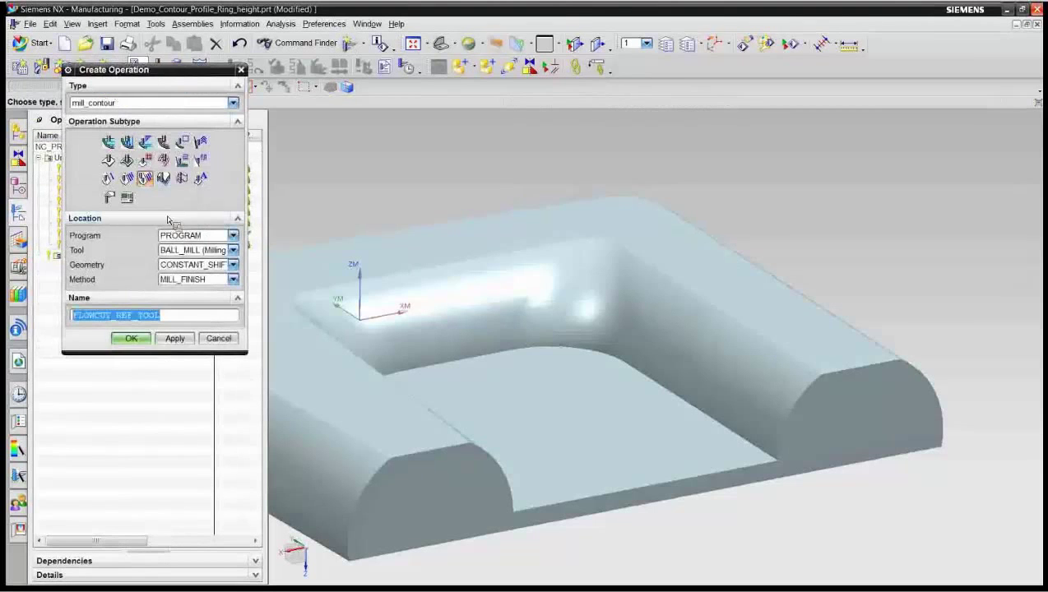
{"action": "left_click", "coordinate": [233, 103]}
{"action": "scroll", "coordinate": [214, 125], "scroll_direction": "down", "scroll_amount": 2}
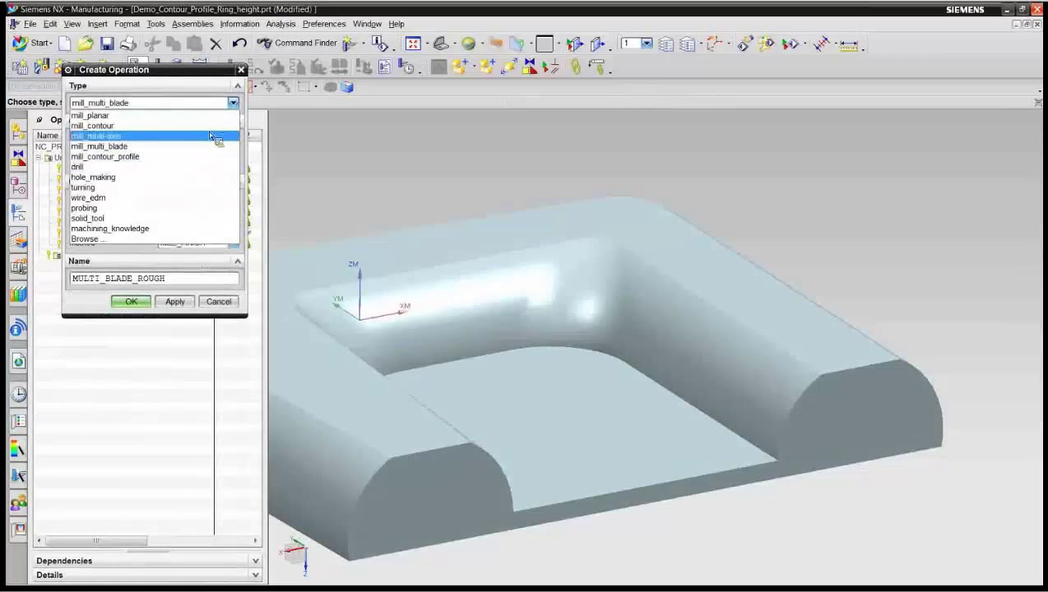
{"action": "left_click", "coordinate": [123, 160]}
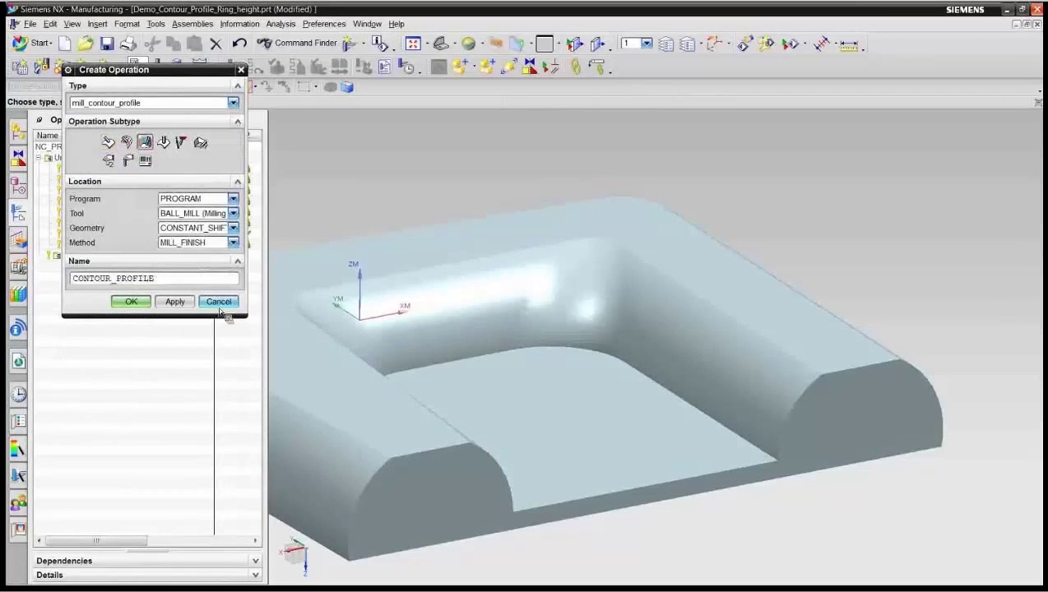
{"action": "left_click", "coordinate": [234, 215]}
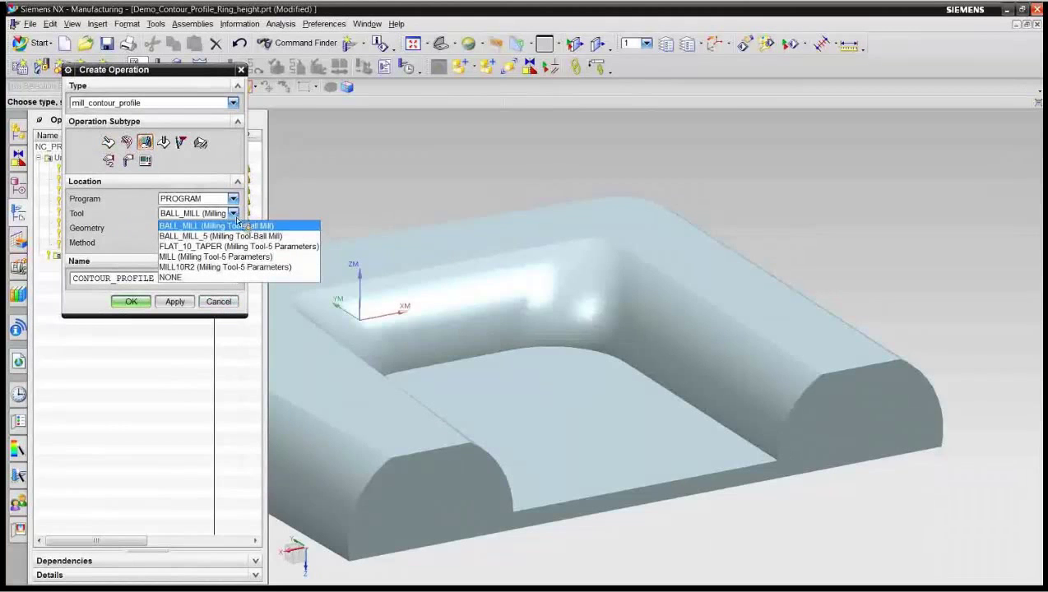
{"action": "left_click", "coordinate": [227, 257]}
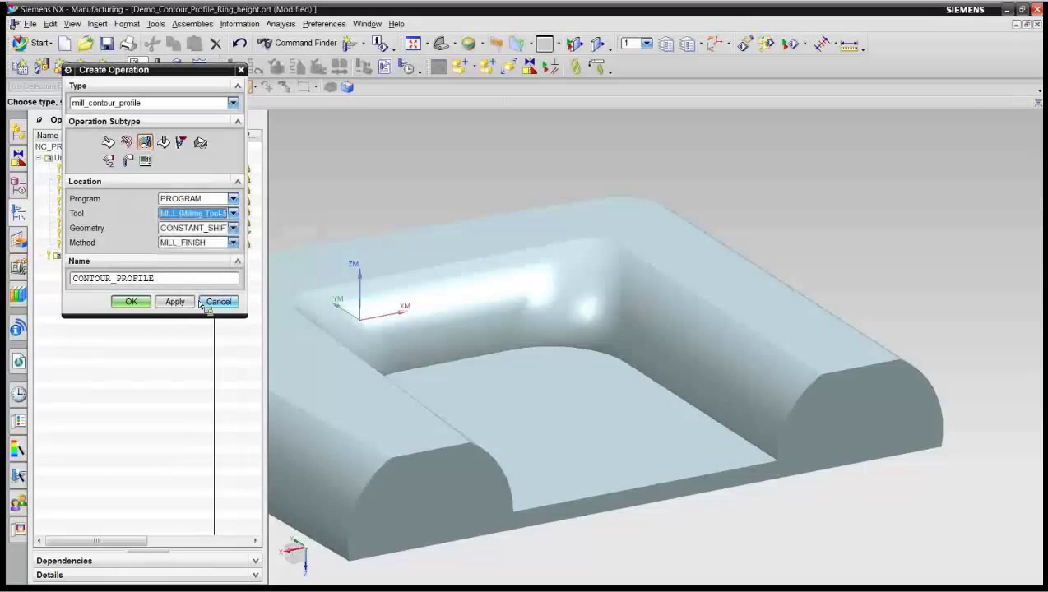
{"action": "left_click", "coordinate": [234, 228]}
{"action": "left_click", "coordinate": [214, 312]}
{"action": "left_click", "coordinate": [131, 301]}
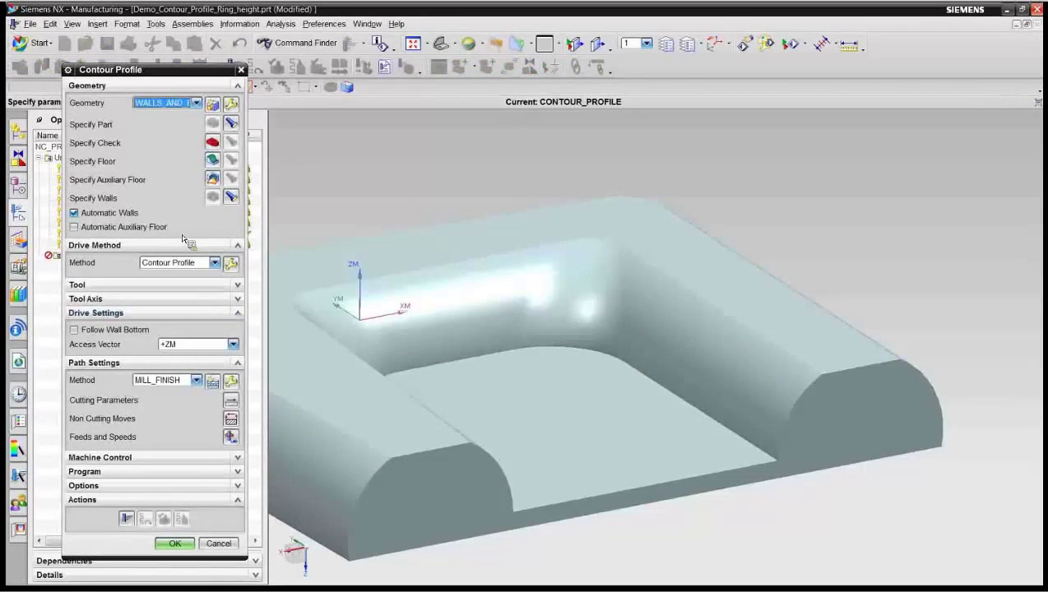
{"action": "left_click", "coordinate": [175, 543]}
- Verify the FIXED_CONTOUR_WITH_BALL_MILL tool path by replaying it at animation speed 4
{"action": "left_click", "coordinate": [197, 264]}
{"action": "left_click", "coordinate": [140, 168]}
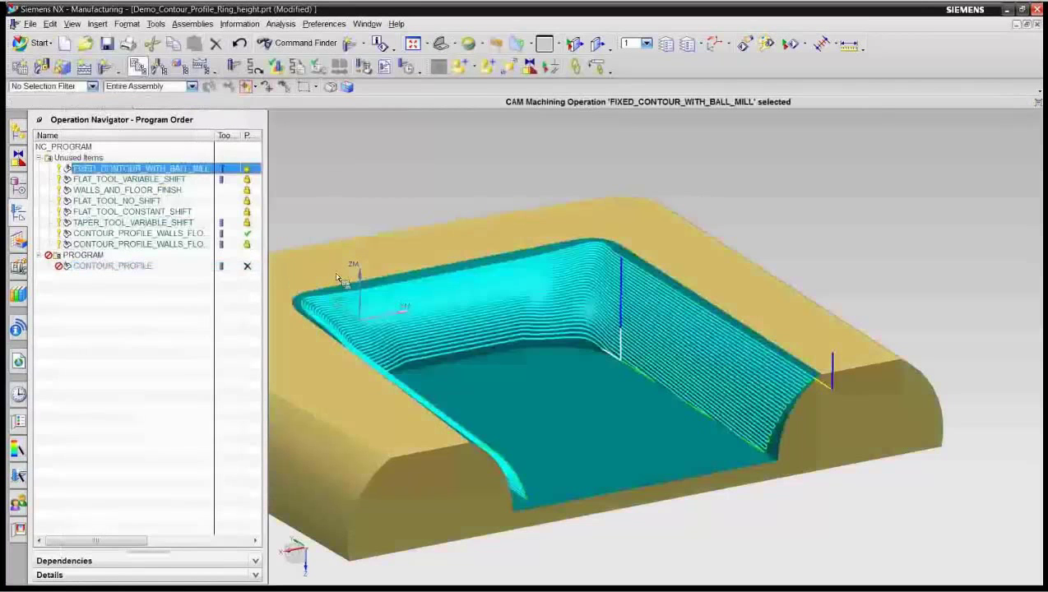
{"action": "left_click", "coordinate": [306, 72]}
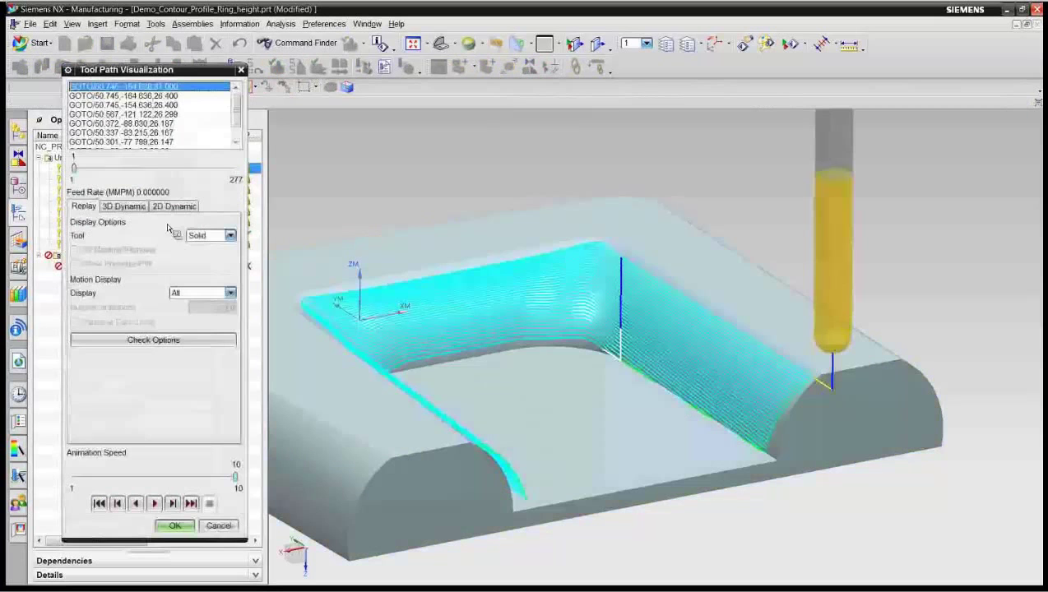
{"action": "left_click_drag", "start_coordinate": [235, 477], "coordinate": [127, 478]}
{"action": "left_click", "coordinate": [153, 504]}
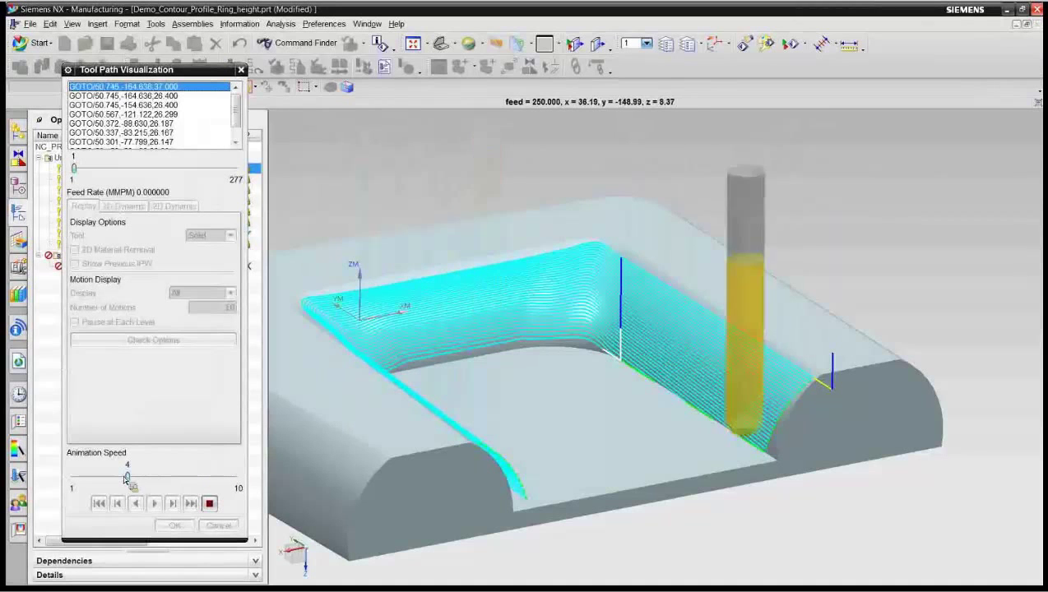
{"action": "left_click", "coordinate": [174, 525]}
- Edit the CONTOUR_PROFILE operation, specify the flat pocket face as its floor and display the automatic walls
{"action": "left_click", "coordinate": [110, 268]}
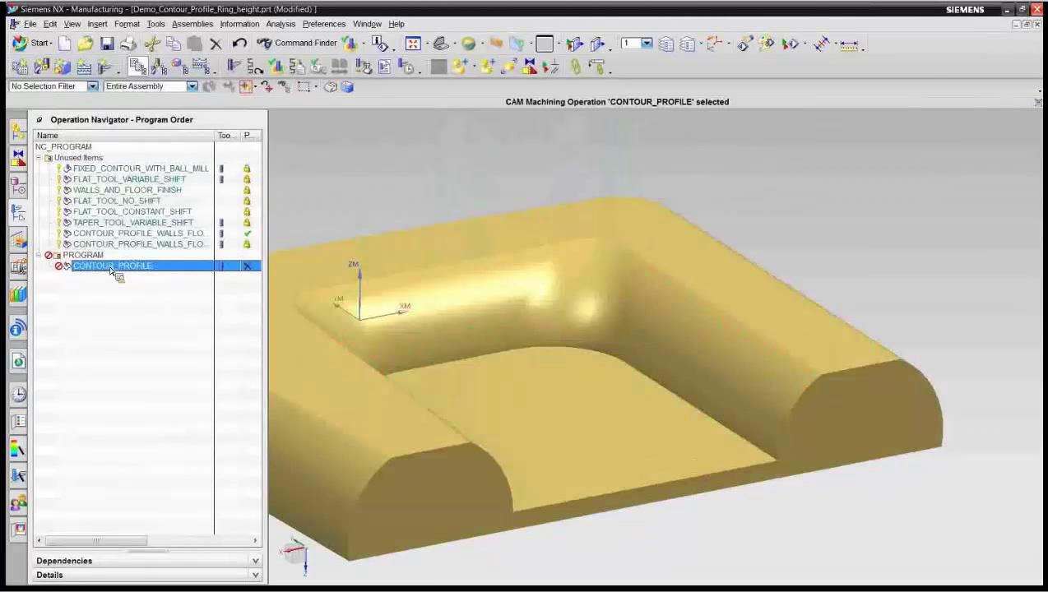
{"action": "double_click", "coordinate": [110, 268]}
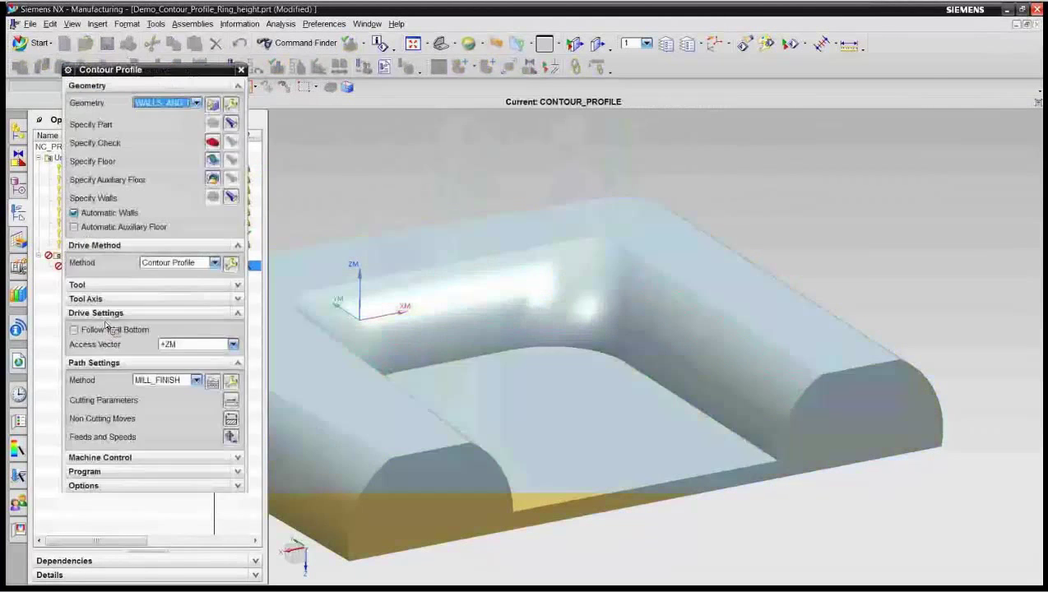
{"action": "left_click", "coordinate": [213, 161]}
{"action": "left_click", "coordinate": [532, 417]}
{"action": "left_click", "coordinate": [219, 237]}
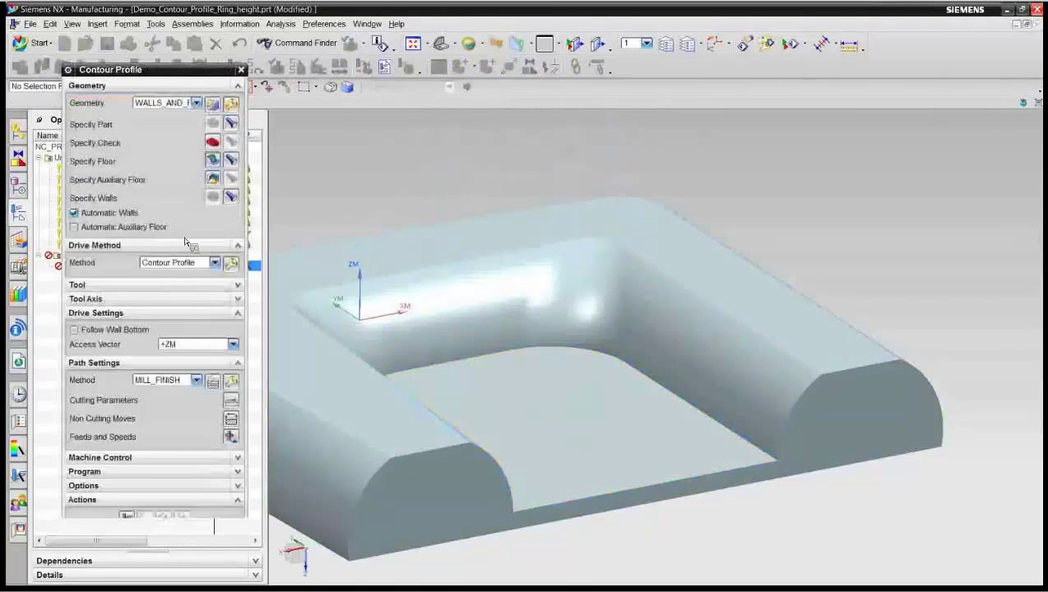
{"action": "left_click", "coordinate": [231, 198]}
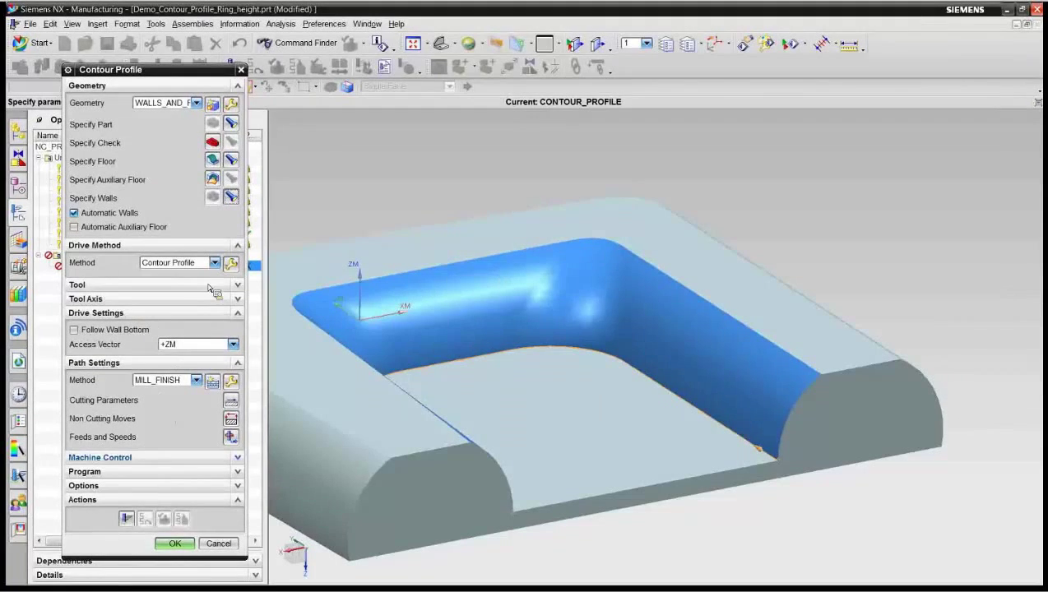
- Set the Contour Profile drive method's ring height to Variable with a bottom distance of 2 mm and accept
{"action": "left_click", "coordinate": [232, 263]}
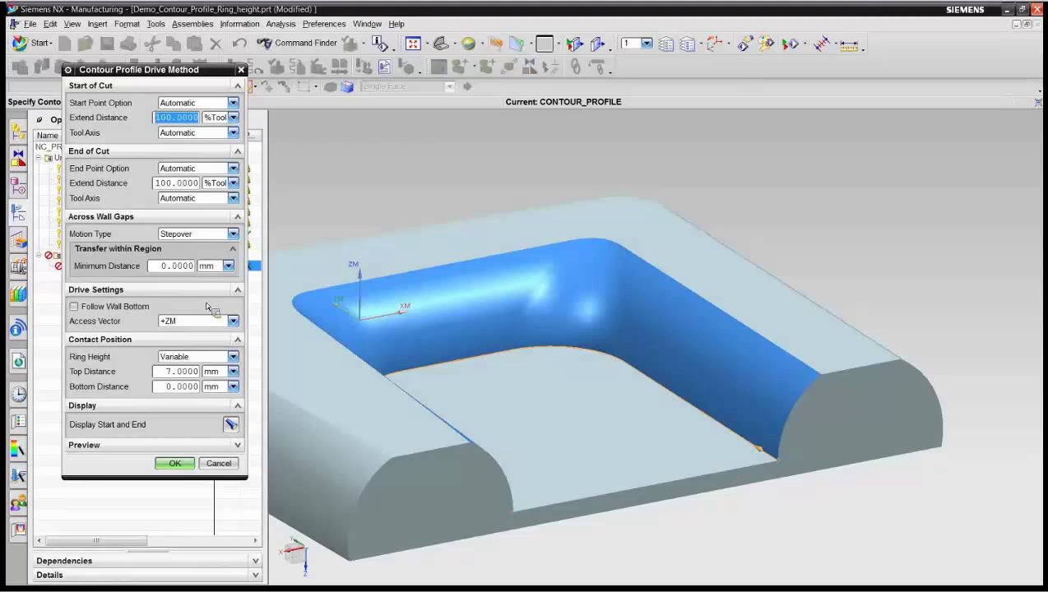
{"action": "left_click", "coordinate": [198, 362]}
{"action": "left_click", "coordinate": [190, 369]}
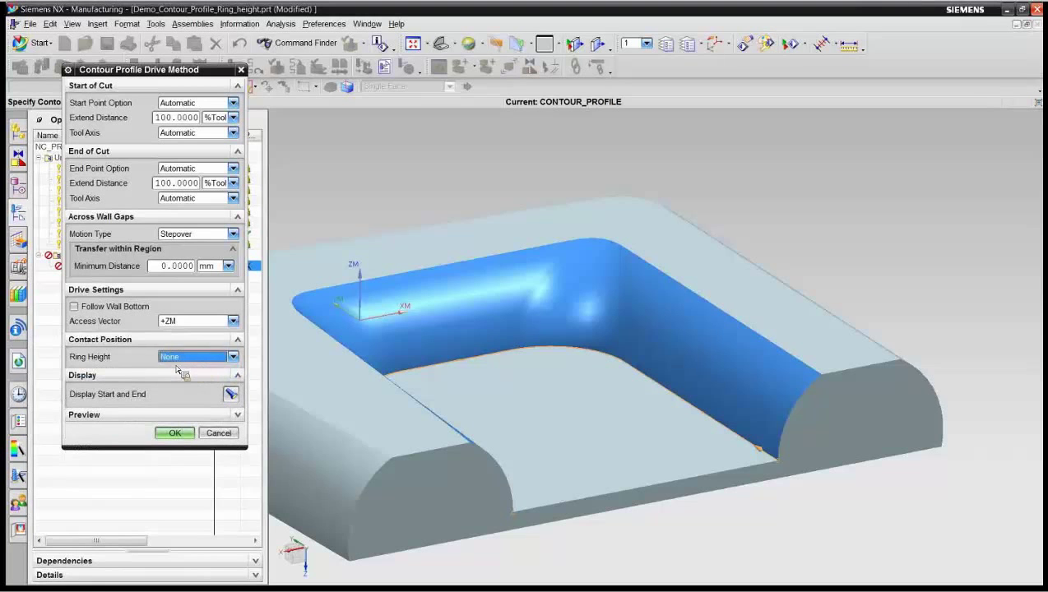
{"action": "left_click", "coordinate": [233, 357]}
{"action": "left_click", "coordinate": [228, 392]}
{"action": "left_click", "coordinate": [174, 387]}
{"action": "left_click_drag", "start_coordinate": [170, 387], "coordinate": [141, 419]}
{"action": "type", "text": "2"}
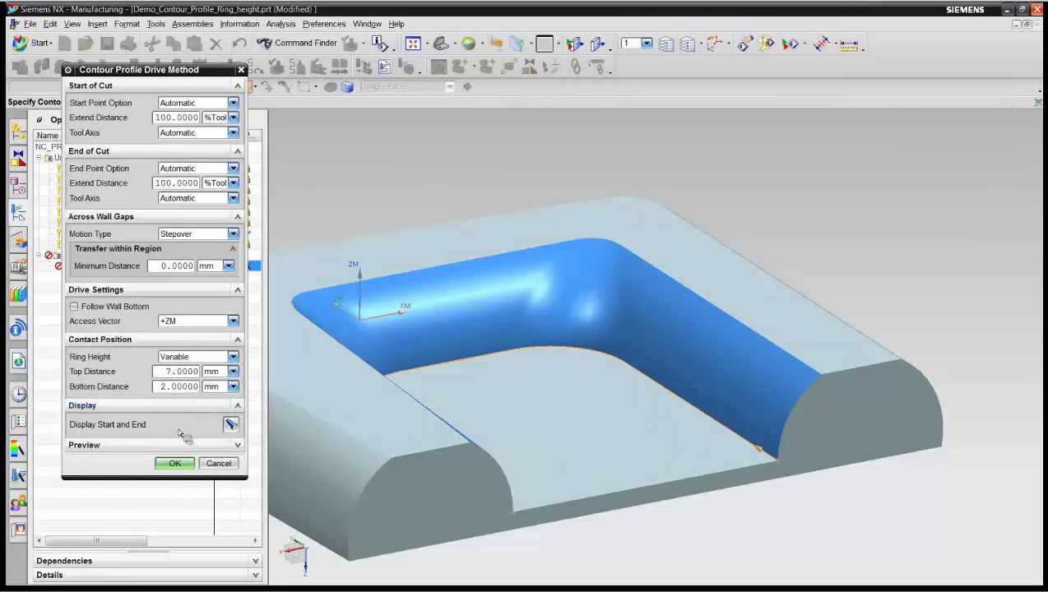
{"action": "left_click", "coordinate": [178, 466]}
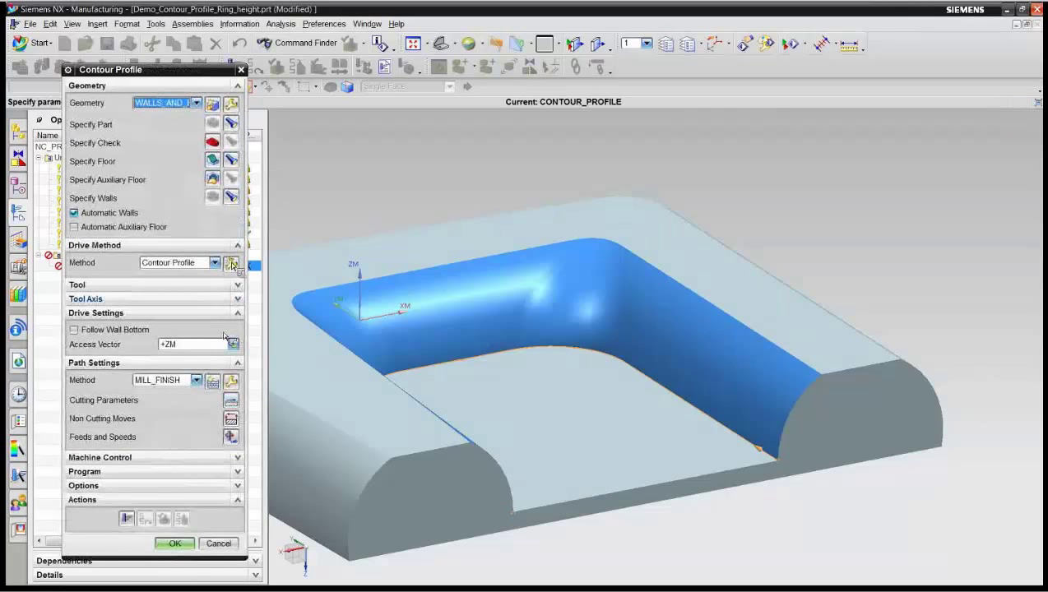
- Review the ring height options in the Contour Profile drive method, keep Variable and accept the settings
{"action": "left_click", "coordinate": [232, 262]}
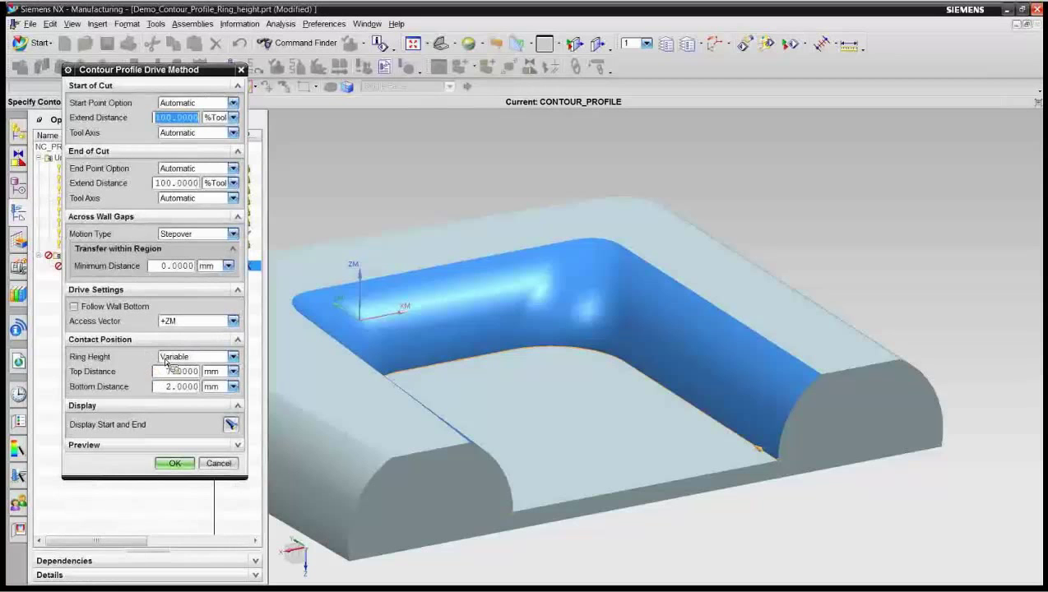
{"action": "left_click", "coordinate": [233, 358]}
{"action": "left_click", "coordinate": [202, 389]}
{"action": "left_click", "coordinate": [233, 358]}
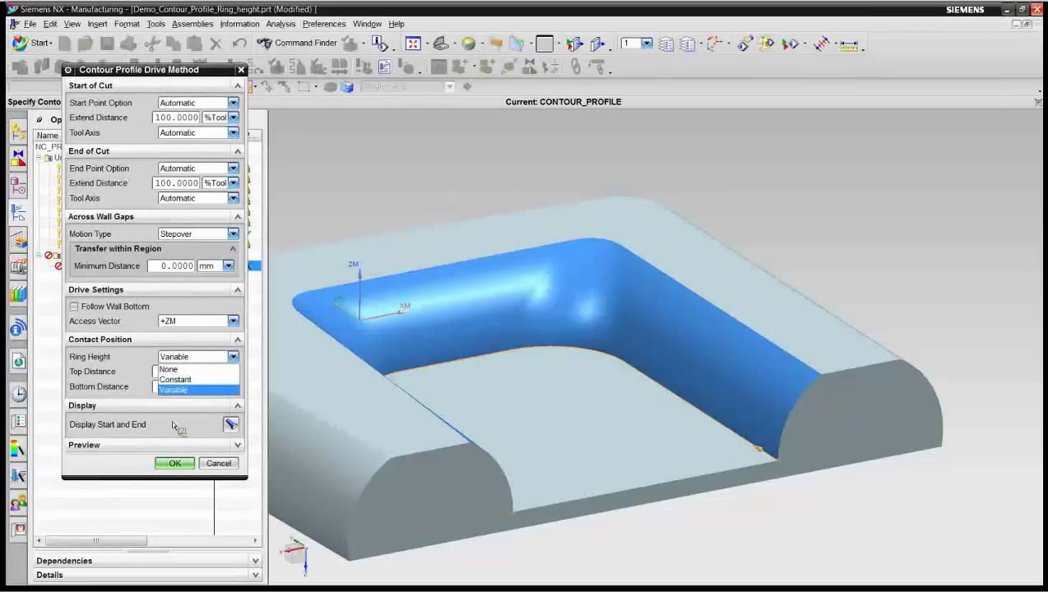
{"action": "left_click", "coordinate": [174, 461]}
{"action": "left_click", "coordinate": [174, 464]}
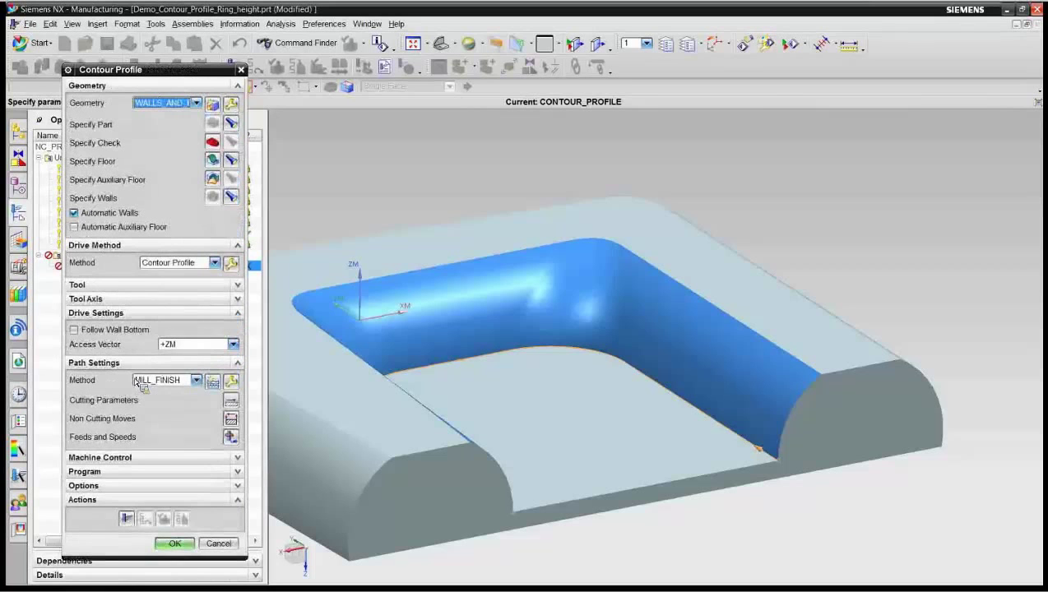
- Enable multiple depths in the cutting parameters with a depth stock offset of 28 and Passes as the step method
{"action": "left_click", "coordinate": [231, 400]}
{"action": "left_click", "coordinate": [138, 102]}
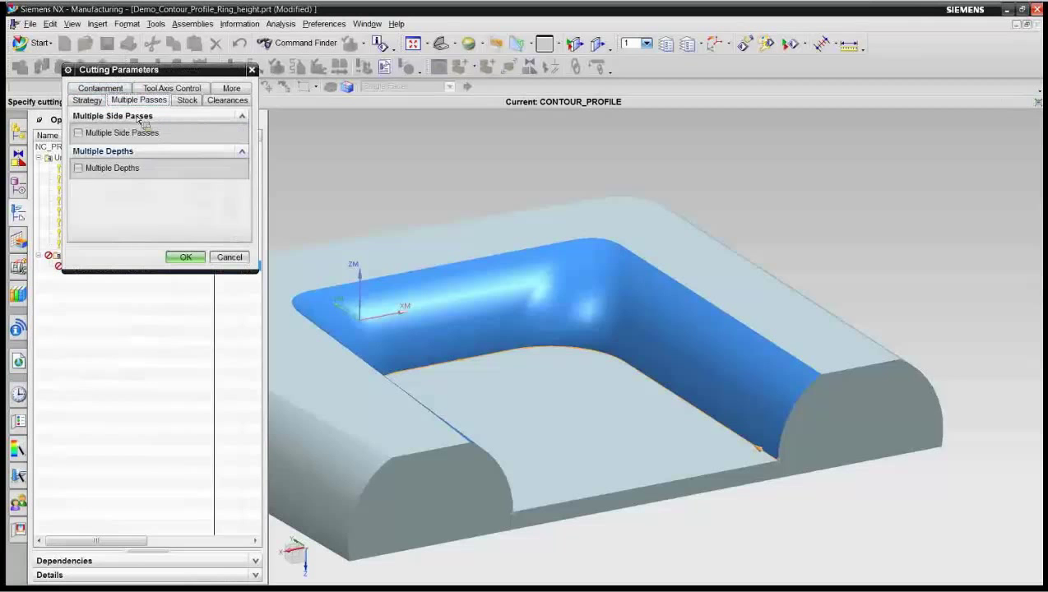
{"action": "left_click", "coordinate": [79, 169]}
{"action": "left_click_drag", "start_coordinate": [216, 198], "coordinate": [187, 204]}
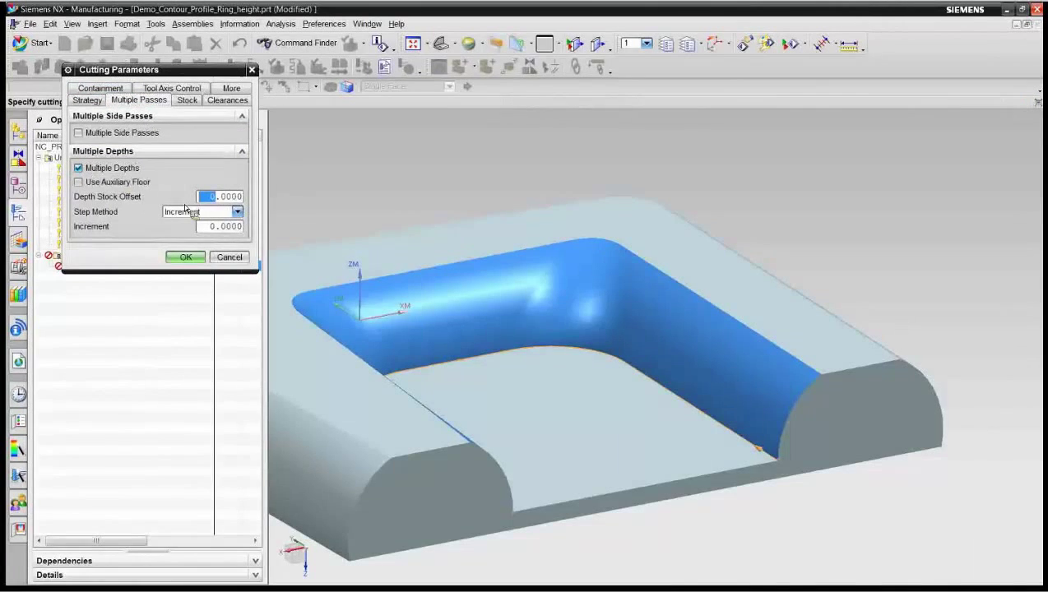
{"action": "type", "text": "28"}
{"action": "left_click", "coordinate": [237, 212]}
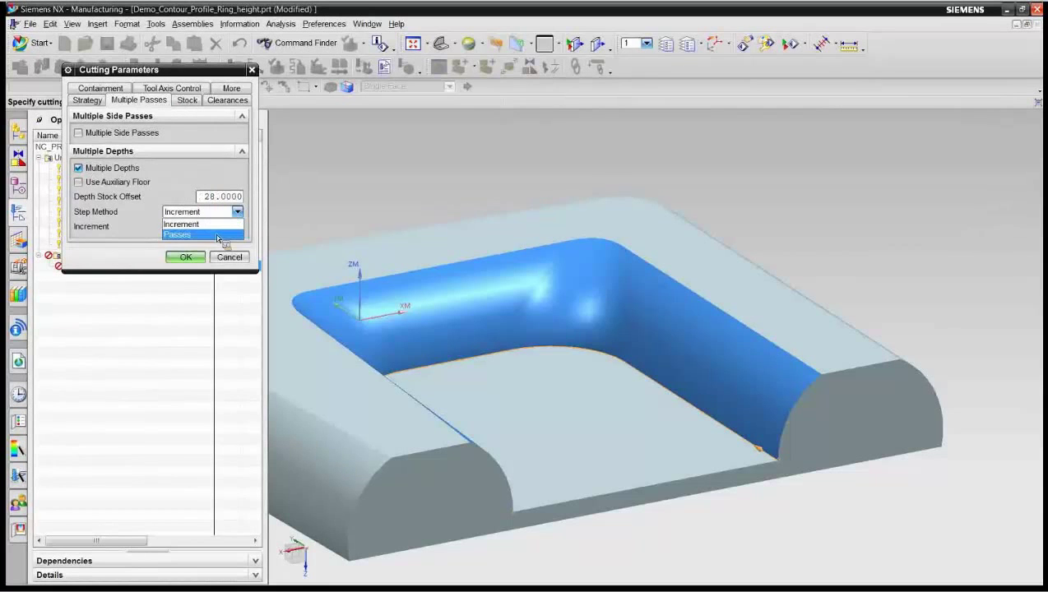
{"action": "left_click", "coordinate": [218, 235]}
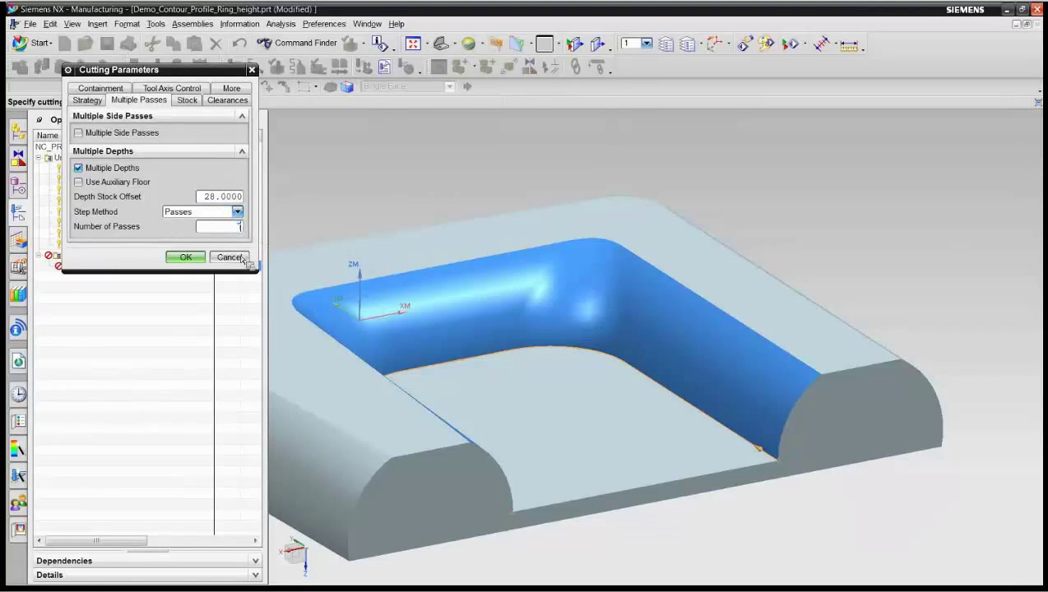
{"action": "left_click", "coordinate": [185, 258]}
- Generate the CONTOUR_PROFILE tool path and verify its material removal in 3D Dynamic at animation speed 5
{"action": "left_click", "coordinate": [126, 518]}
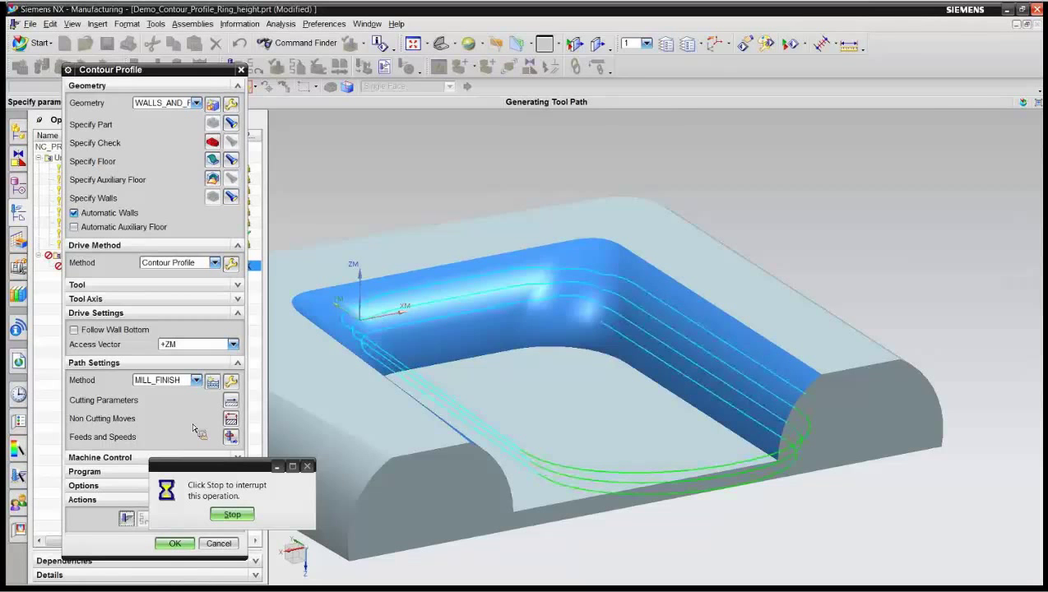
{"action": "left_click", "coordinate": [163, 518]}
{"action": "left_click", "coordinate": [123, 205]}
{"action": "left_click_drag", "start_coordinate": [235, 476], "coordinate": [146, 477]}
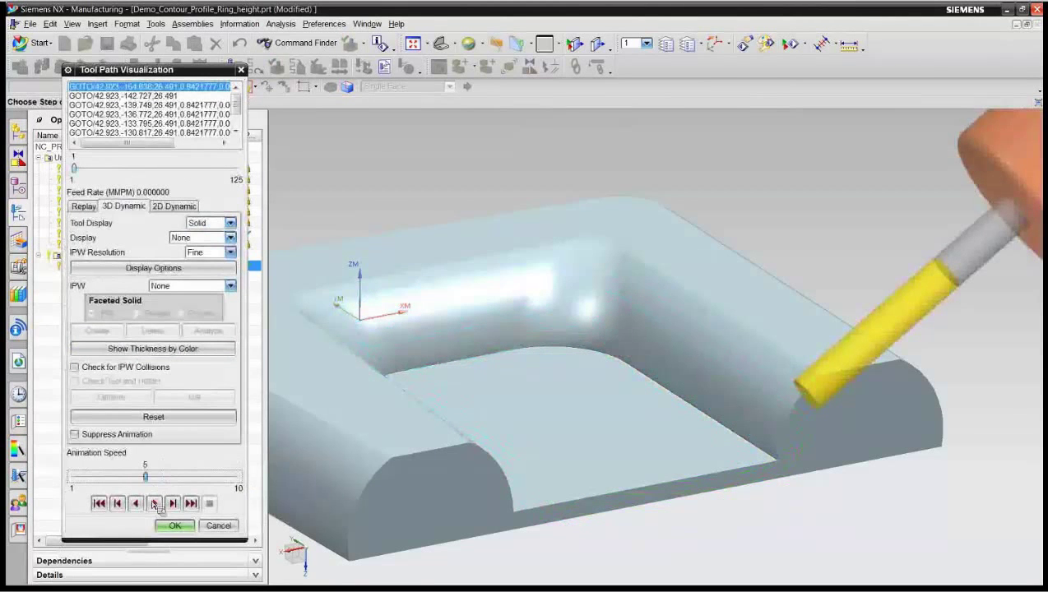
{"action": "left_click", "coordinate": [155, 504]}
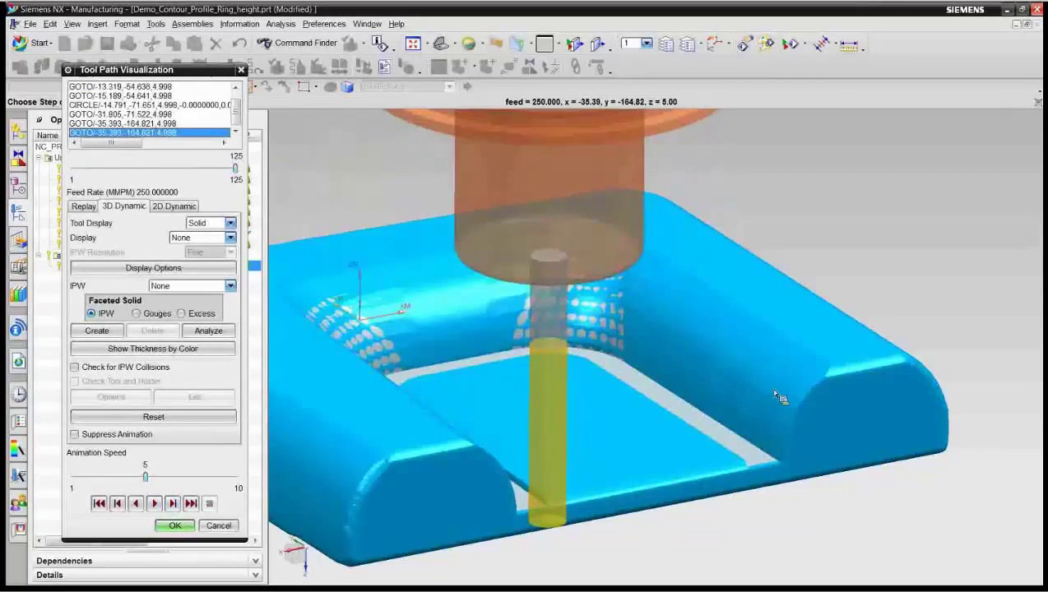
{"action": "left_click", "coordinate": [175, 527]}
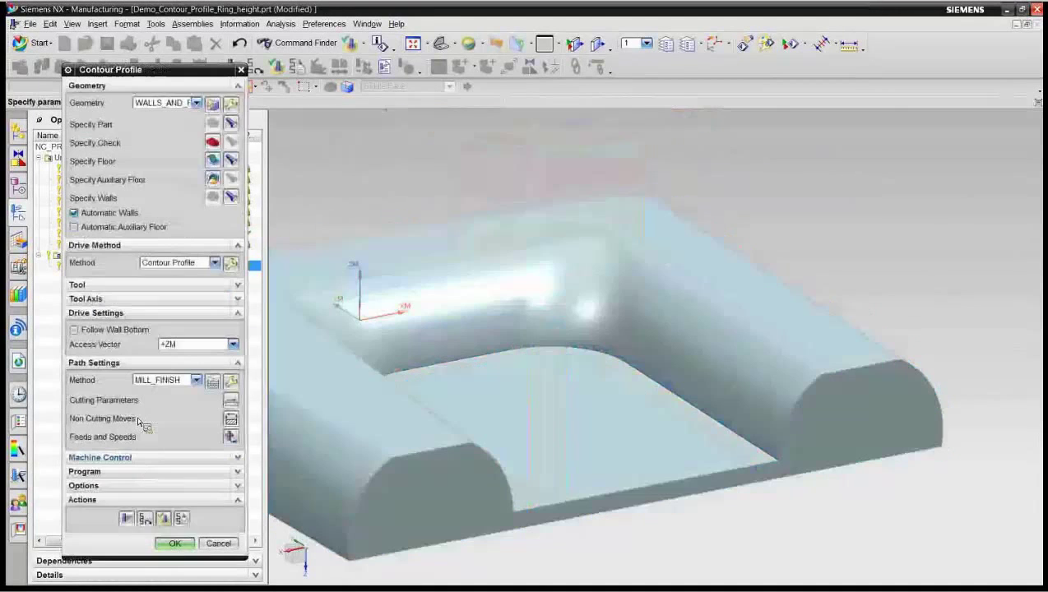
- Change the ring height option in the Contour Profile drive method, accept it and regenerate the tool path
{"action": "left_click", "coordinate": [231, 263]}
{"action": "left_click", "coordinate": [234, 356]}
{"action": "left_click", "coordinate": [204, 370]}
{"action": "left_click", "coordinate": [175, 433]}
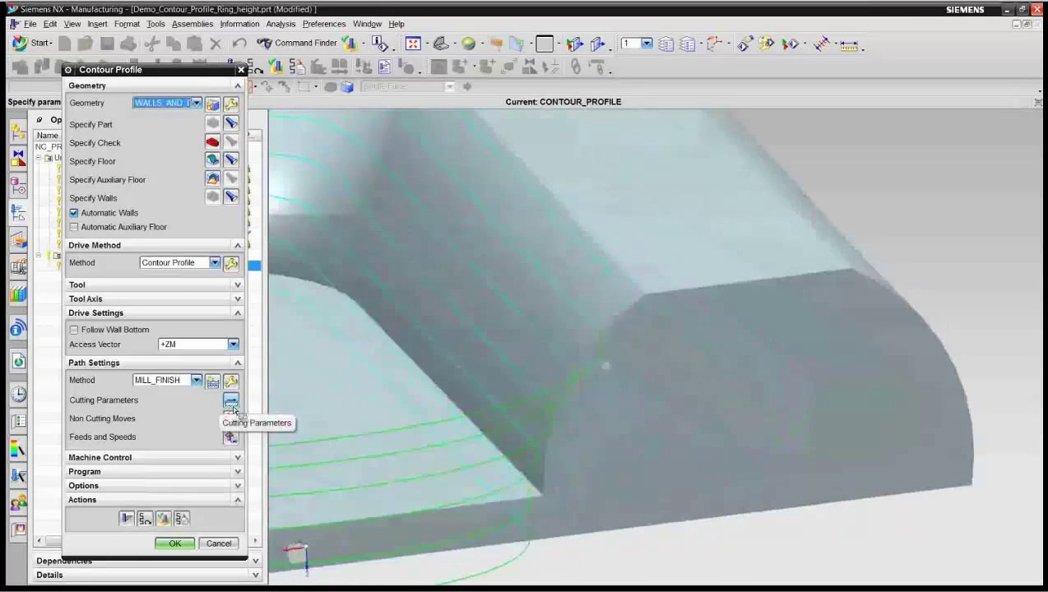
- Simulate the regenerated CONTOUR_PROFILE path in 3D Dynamic at animation speed 5, and accept the operation
{"action": "left_click", "coordinate": [162, 518]}
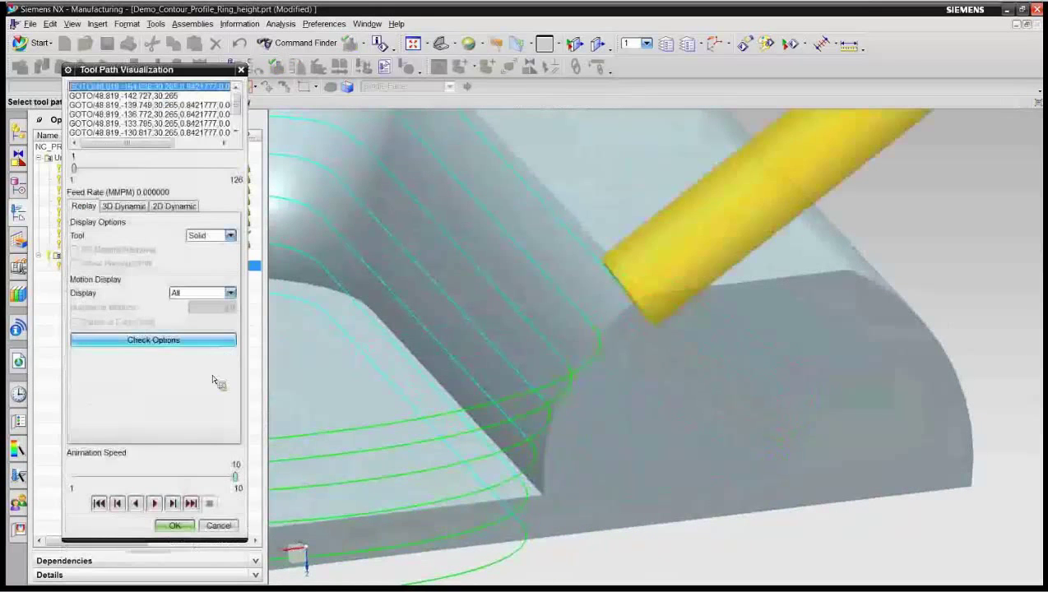
{"action": "left_click", "coordinate": [124, 206]}
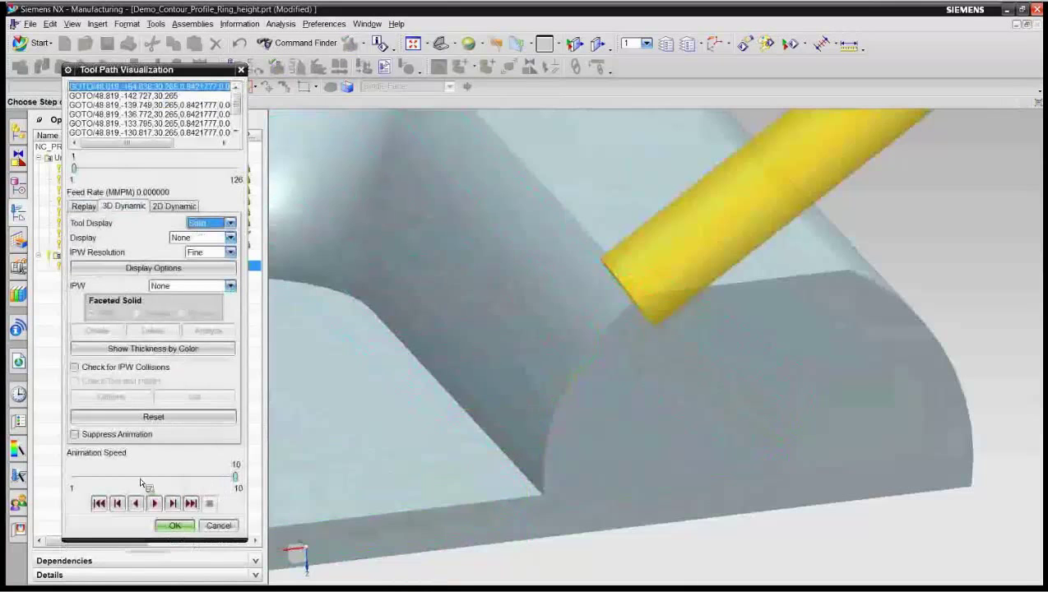
{"action": "left_click", "coordinate": [139, 480]}
{"action": "left_click", "coordinate": [155, 504]}
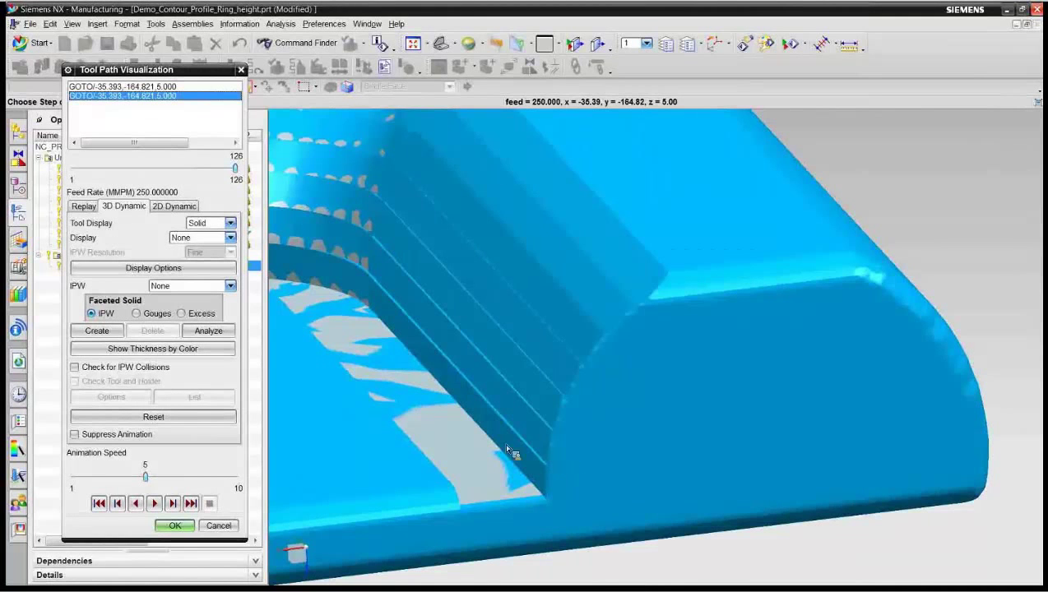
{"action": "left_click", "coordinate": [177, 526]}
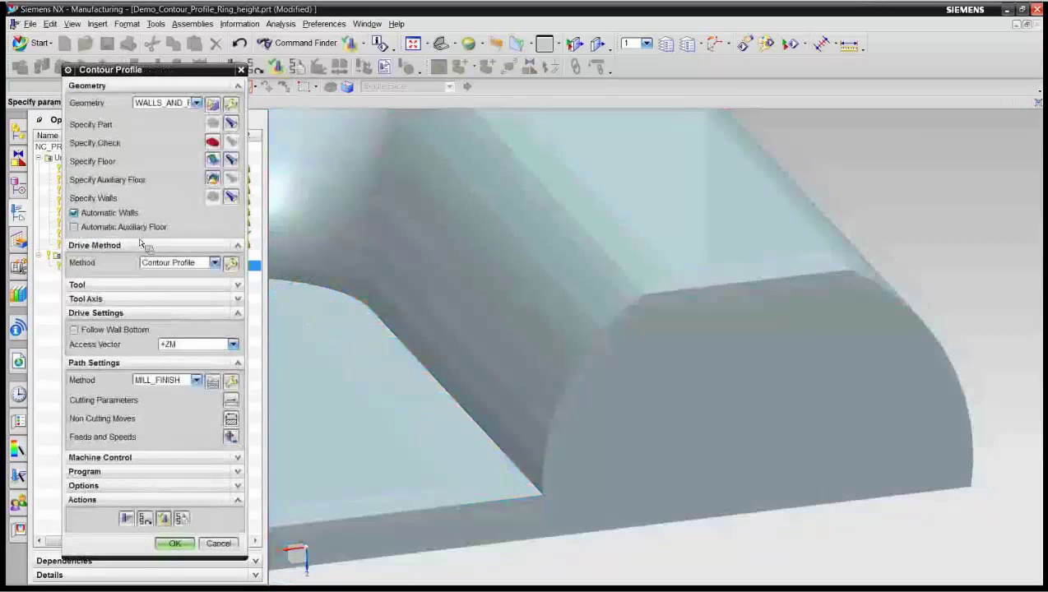
{"action": "left_click", "coordinate": [174, 543]}
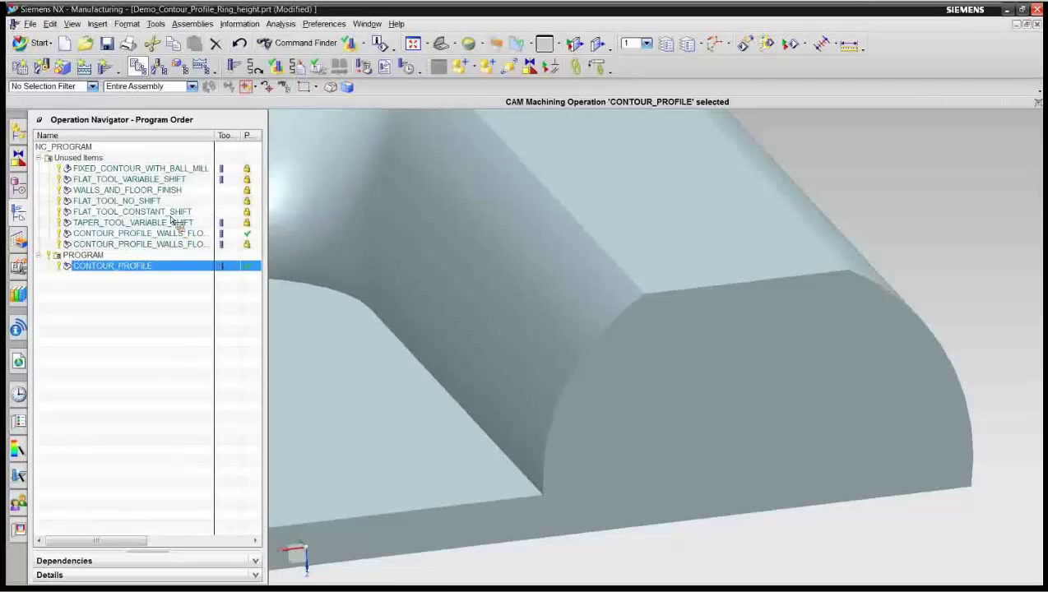
- Display the 3D workpiece of the TAPER_TOOL_VARIABLE_SHIFT operation, examine the machined wall, and clear the display
{"action": "left_click", "coordinate": [171, 212]}
{"action": "left_click", "coordinate": [167, 223]}
{"action": "right_click", "coordinate": [166, 227]}
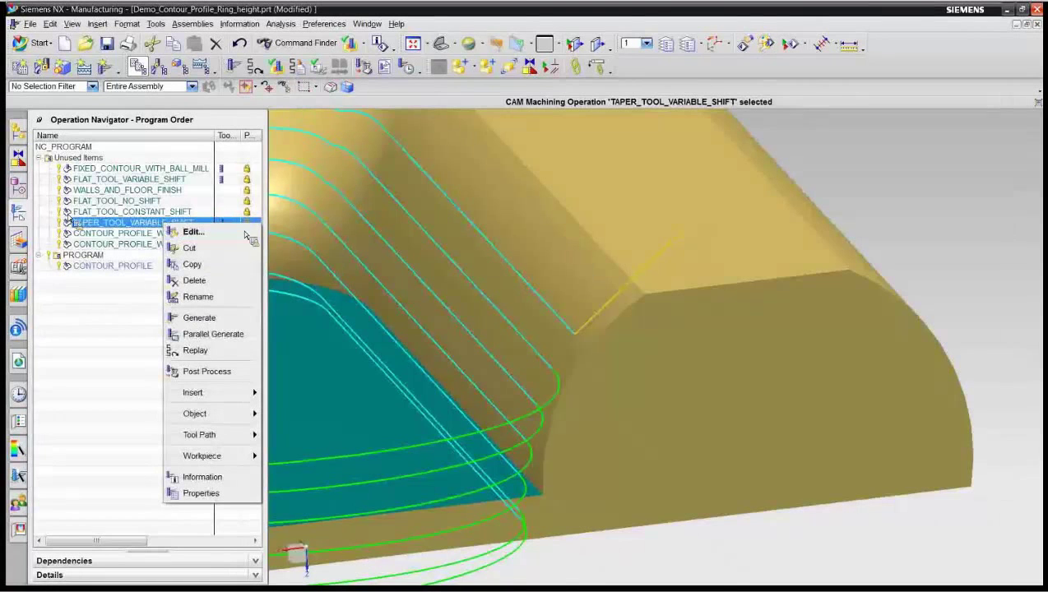
{"action": "key", "text": "F6"}
{"action": "key", "text": "F5"}
{"action": "right_click", "coordinate": [153, 227]}
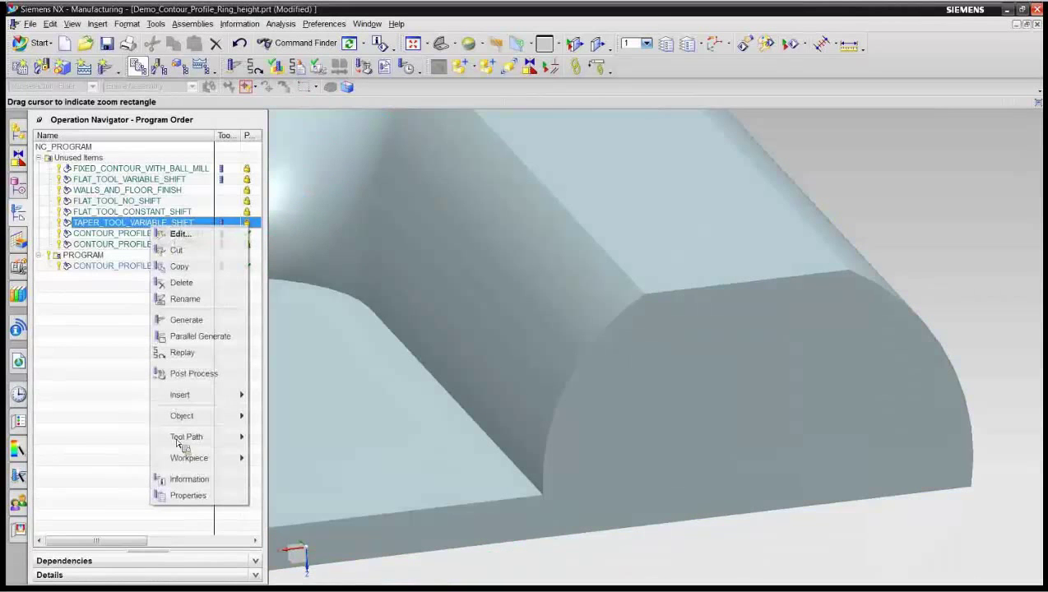
{"action": "mouse_move", "coordinate": [201, 458]}
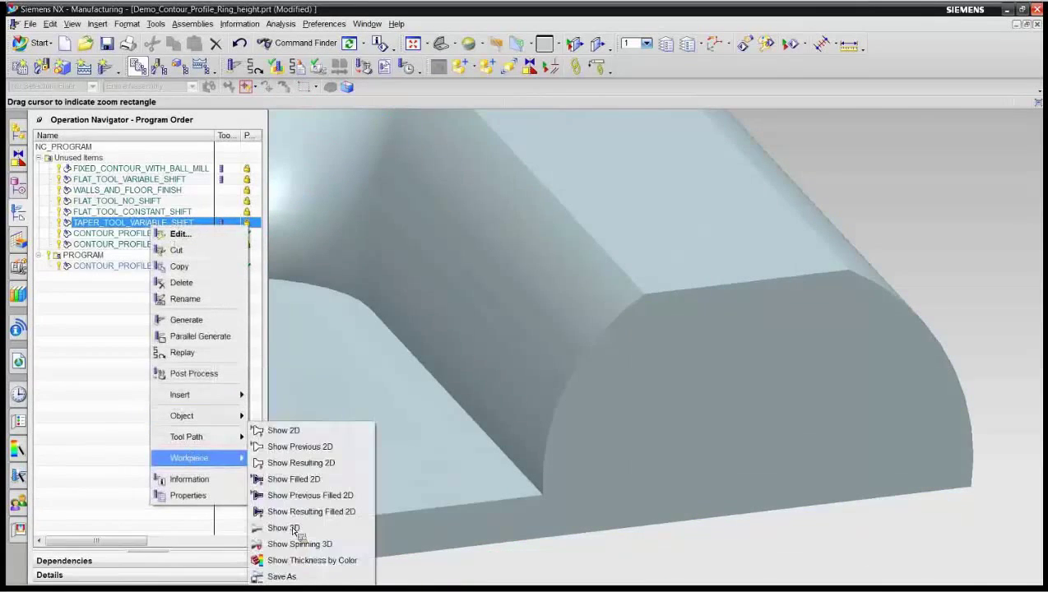
{"action": "left_click", "coordinate": [298, 535]}
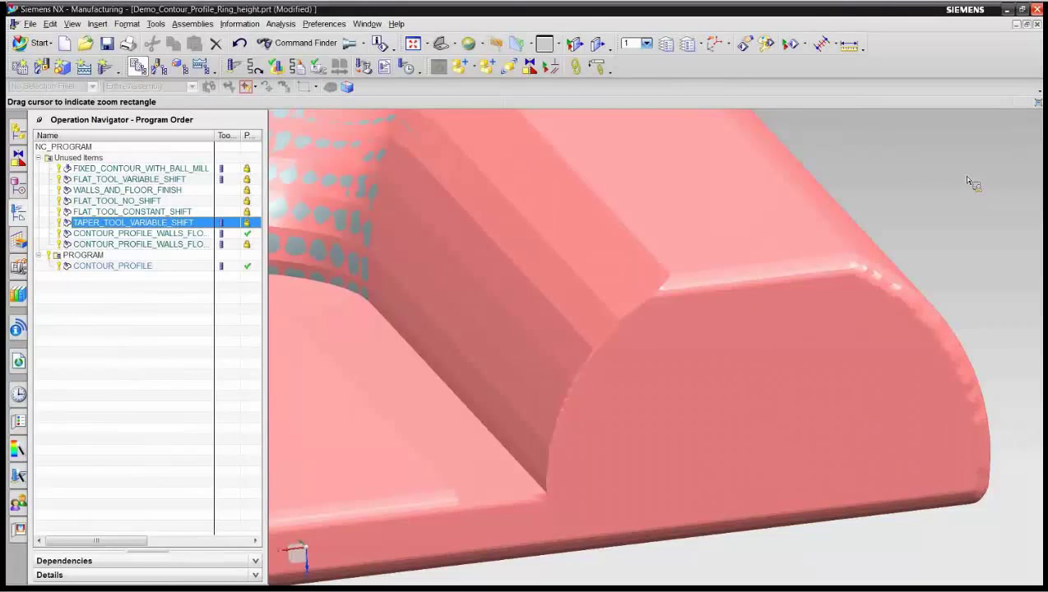
{"action": "left_click", "coordinate": [99, 316]}
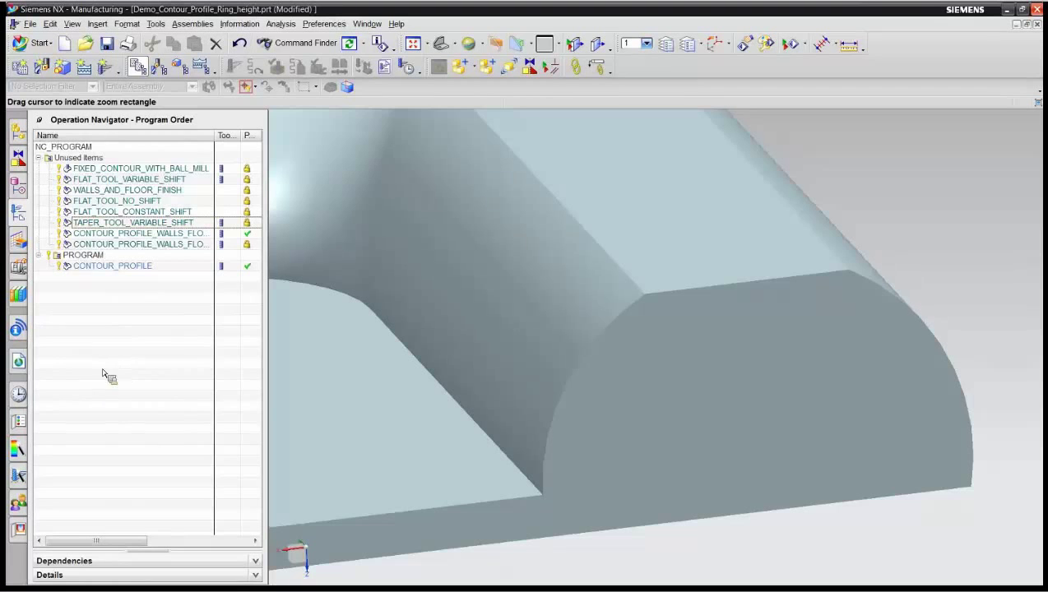
- Open the recent part Demo_3_to_5_axis_Tilt and select its CONTOUR_AREA_NOT_TILTED operation in the program order
{"action": "left_click", "coordinate": [18, 394]}
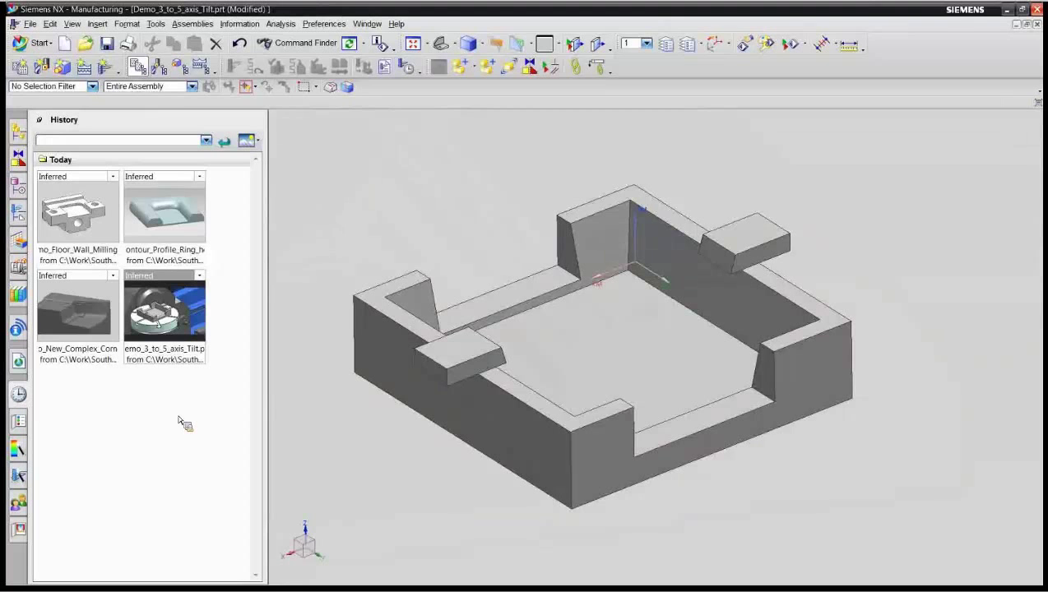
{"action": "left_click", "coordinate": [18, 211]}
{"action": "left_click", "coordinate": [148, 181]}
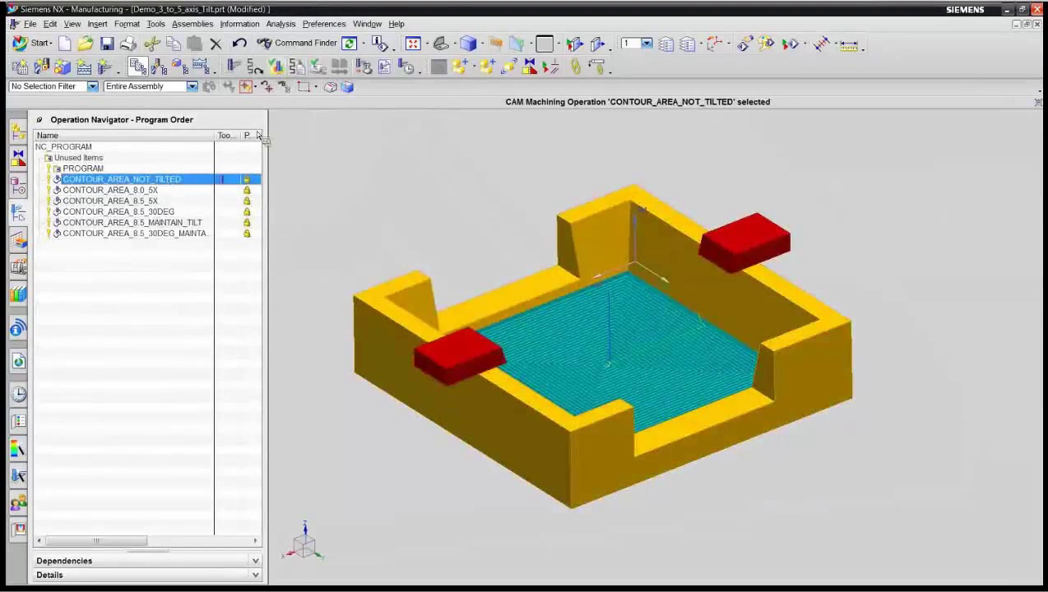
- Verify the CONTOUR_AREA_NOT_TILTED path by placing the tool at several path points, examining the holder against the walls and clamps
{"action": "left_click", "coordinate": [724, 338]}
{"action": "middle_click_drag", "start_coordinate": [724, 337], "coordinate": [815, 329]}
{"action": "scroll", "coordinate": [814, 329], "scroll_direction": "up", "scroll_amount": 5}
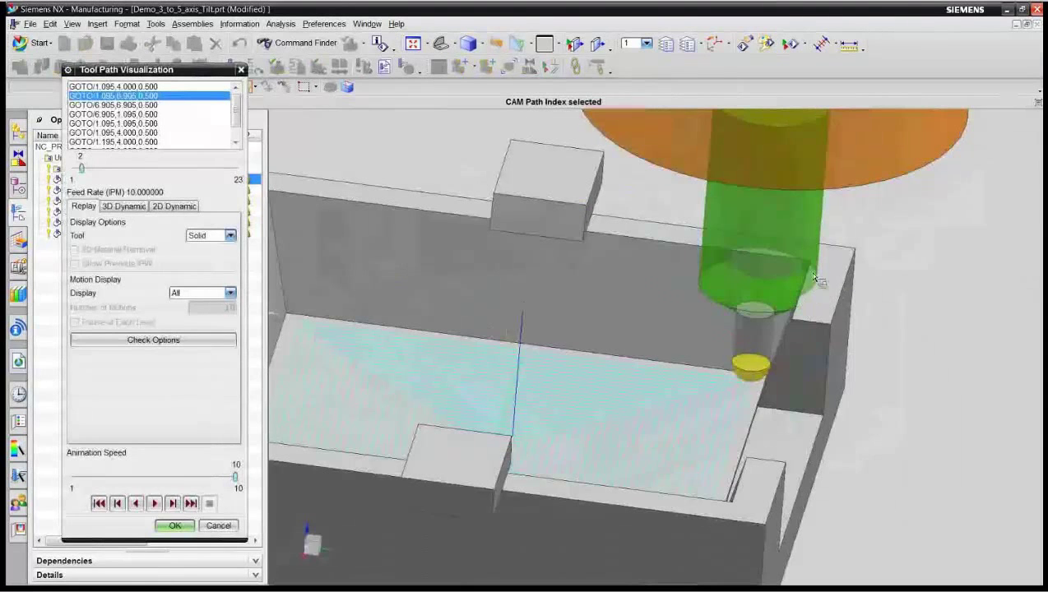
{"action": "left_click", "coordinate": [527, 356]}
{"action": "left_click", "coordinate": [531, 349]}
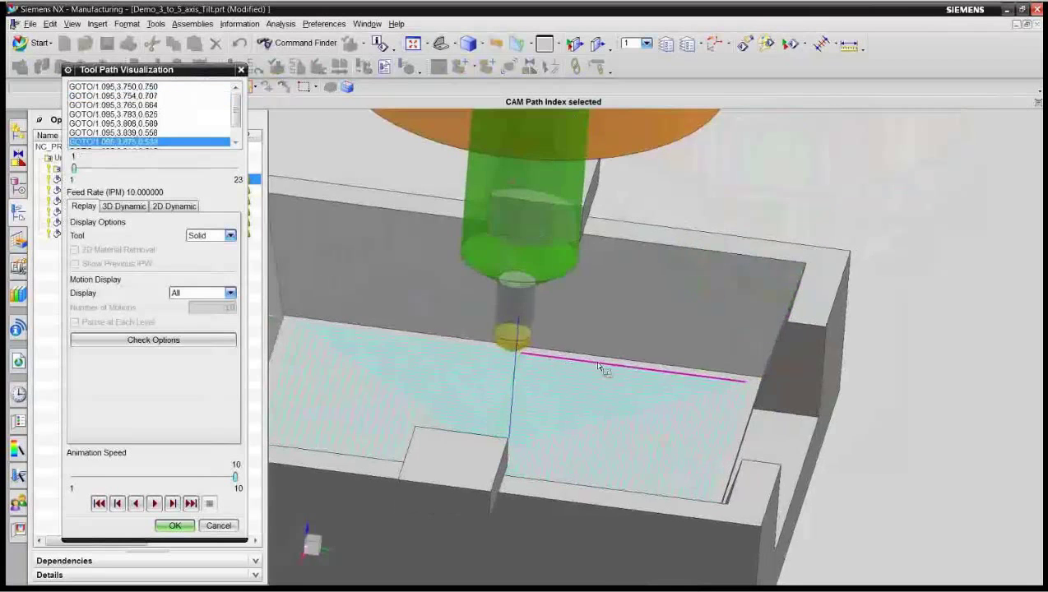
{"action": "middle_click_drag", "start_coordinate": [603, 368], "coordinate": [630, 388]}
{"action": "left_click", "coordinate": [632, 387]}
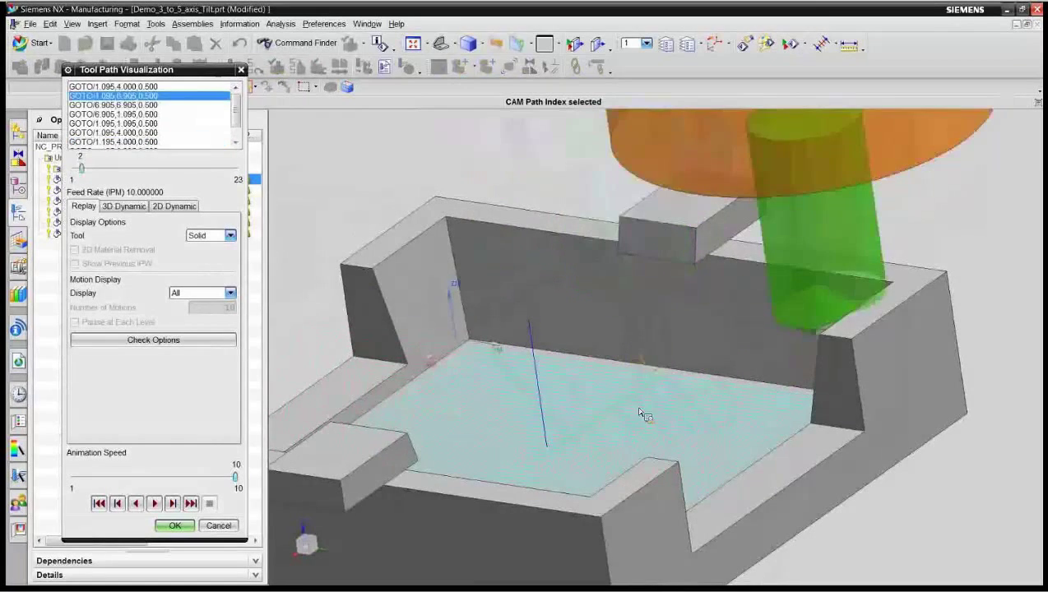
{"action": "left_click", "coordinate": [629, 385]}
{"action": "middle_click_drag", "start_coordinate": [632, 386], "coordinate": [870, 306]}
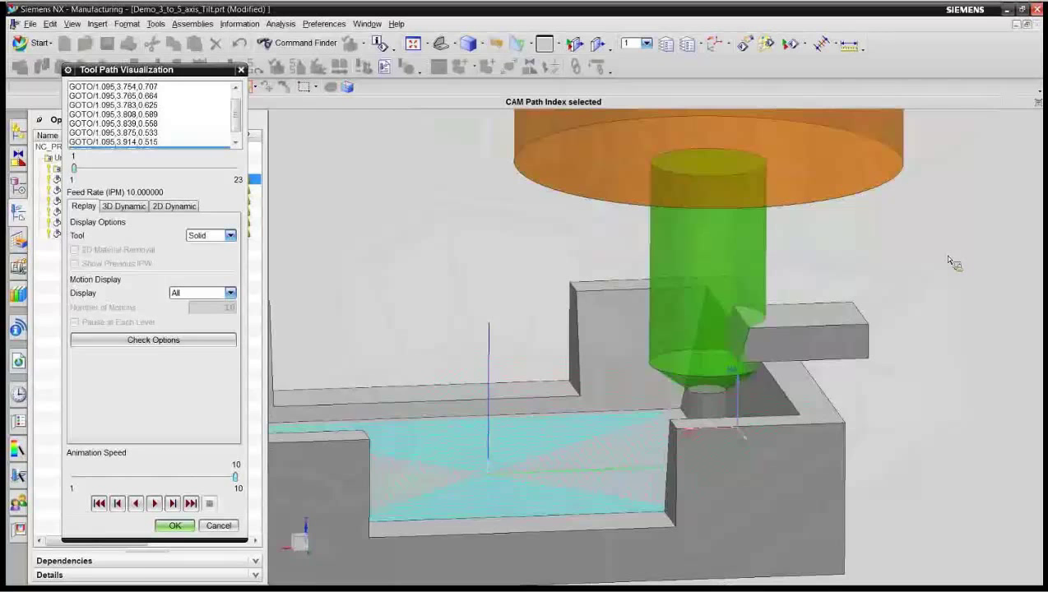
{"action": "key", "text": "Home"}
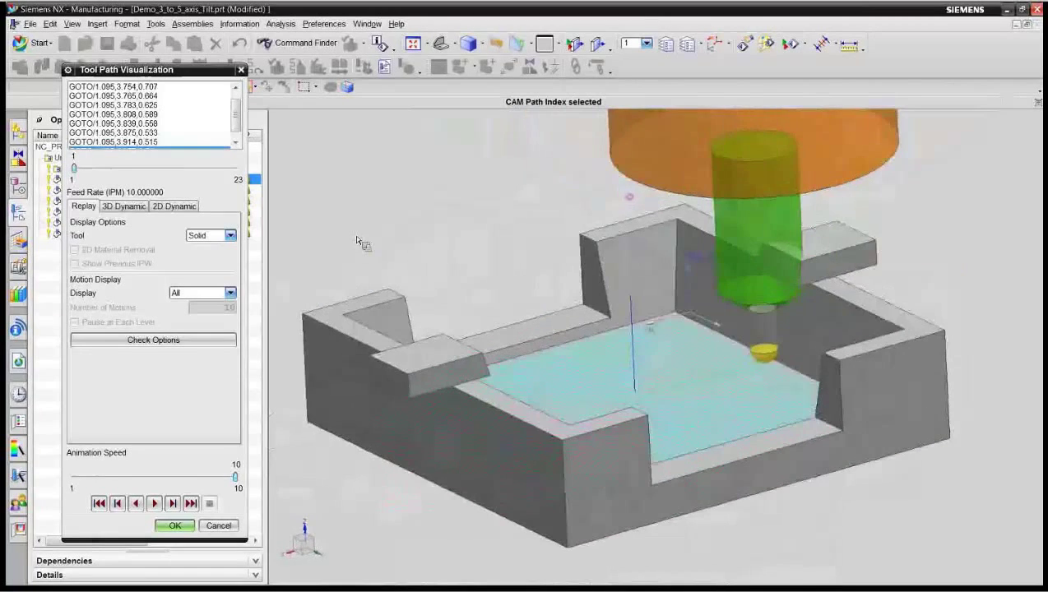
{"action": "left_click", "coordinate": [174, 525]}
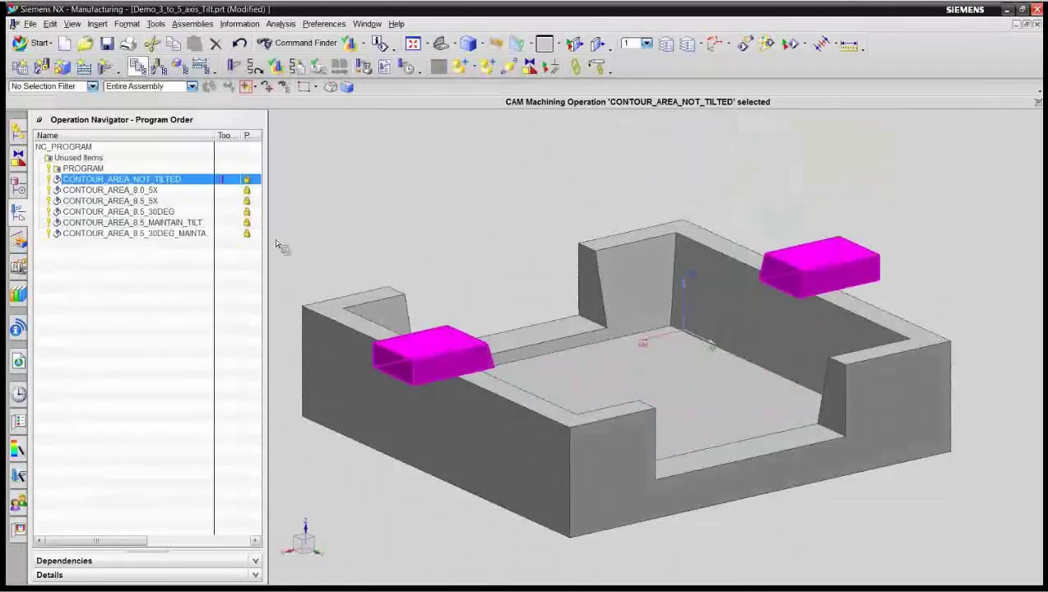
- Unlock the CONTOUR_AREA_NOT_TILTED tool path and tilt its tool axis with clearances of 0.1 in holder, 0.03 in shank and 0 in neck
{"action": "right_click", "coordinate": [178, 186]}
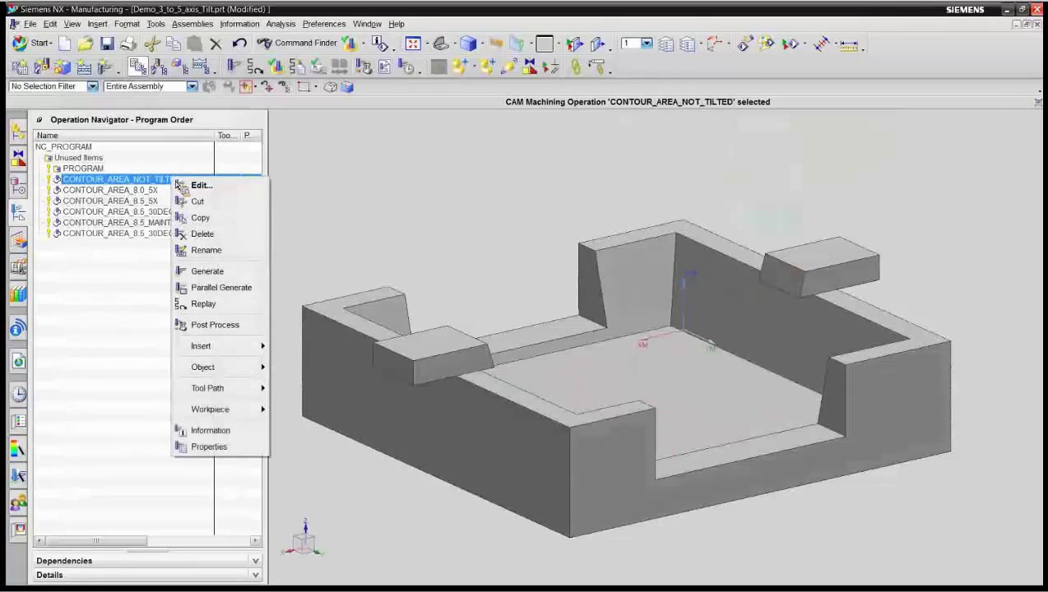
{"action": "mouse_move", "coordinate": [243, 388]}
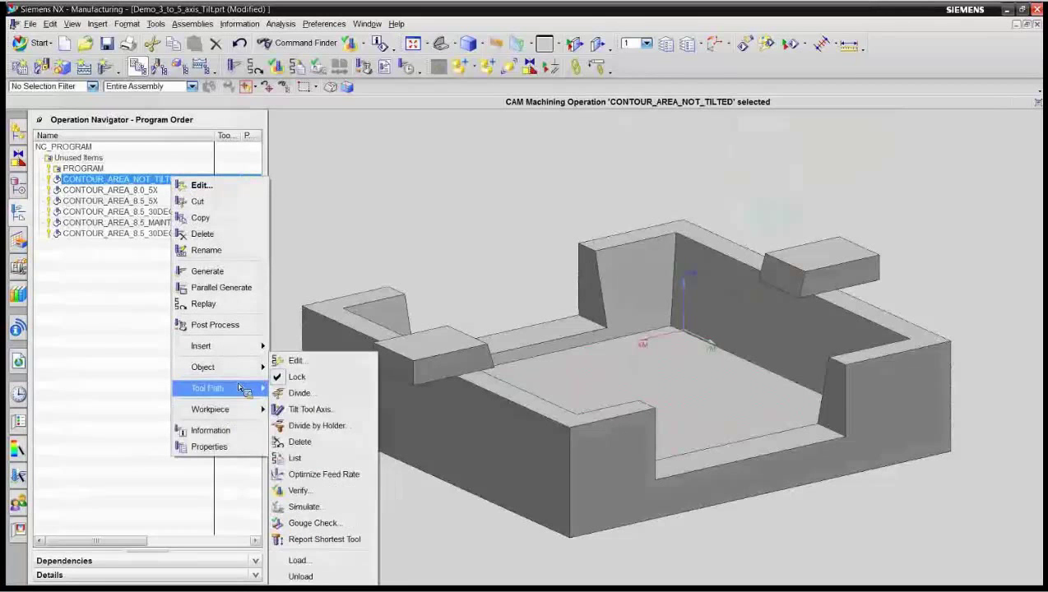
{"action": "left_click", "coordinate": [299, 394]}
{"action": "right_click", "coordinate": [171, 180]}
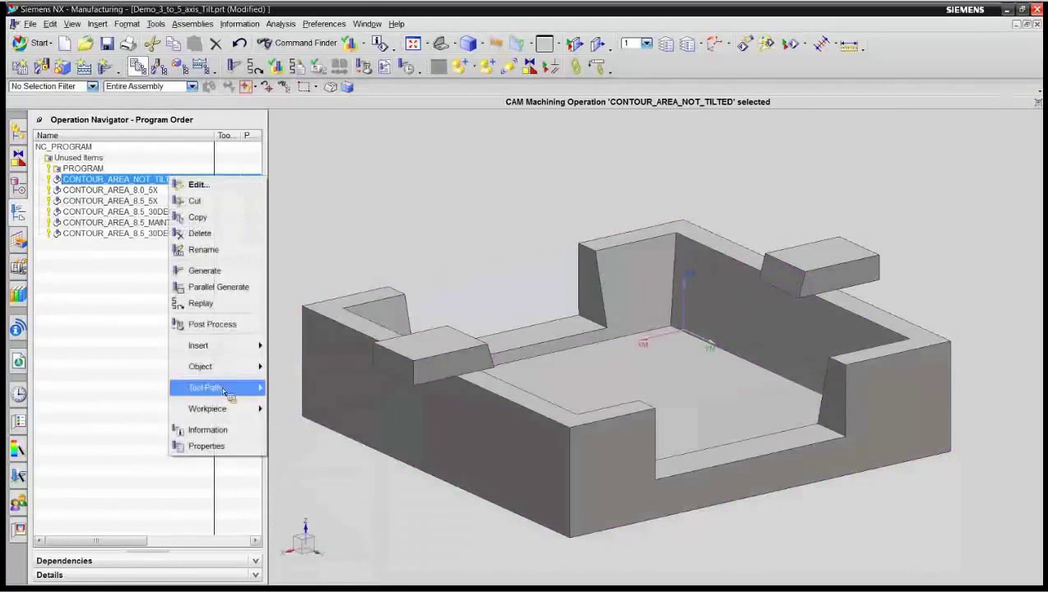
{"action": "mouse_move", "coordinate": [228, 396]}
{"action": "left_click", "coordinate": [323, 409]}
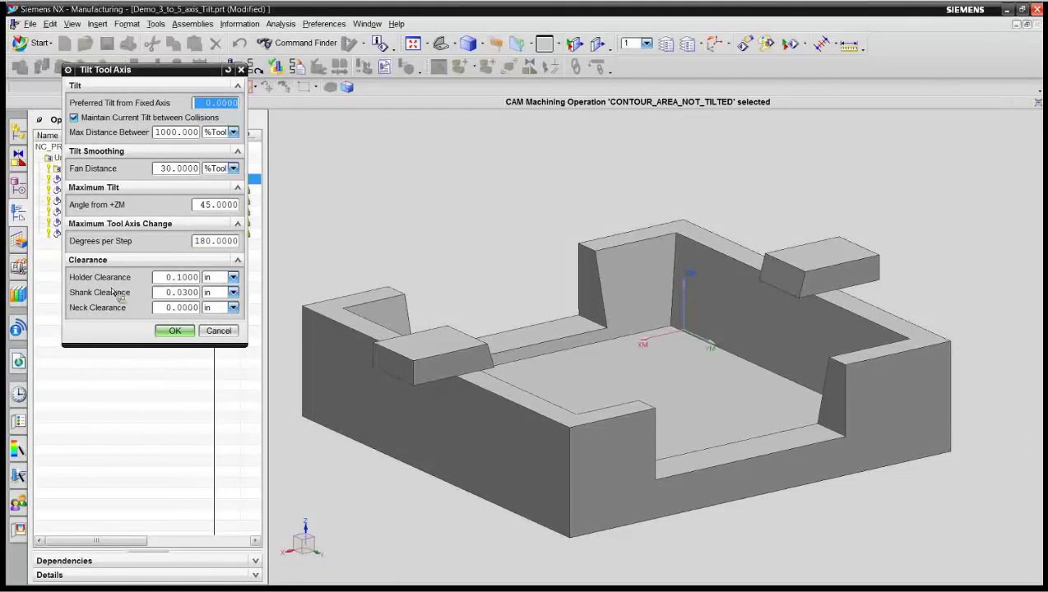
{"action": "double_click", "coordinate": [187, 279]}
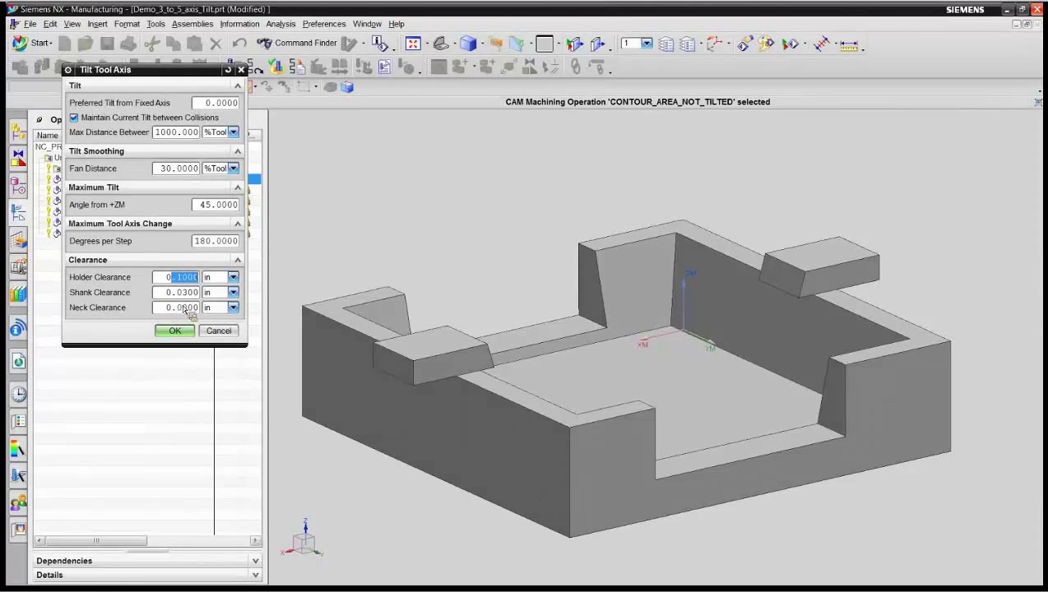
{"action": "left_click", "coordinate": [186, 308]}
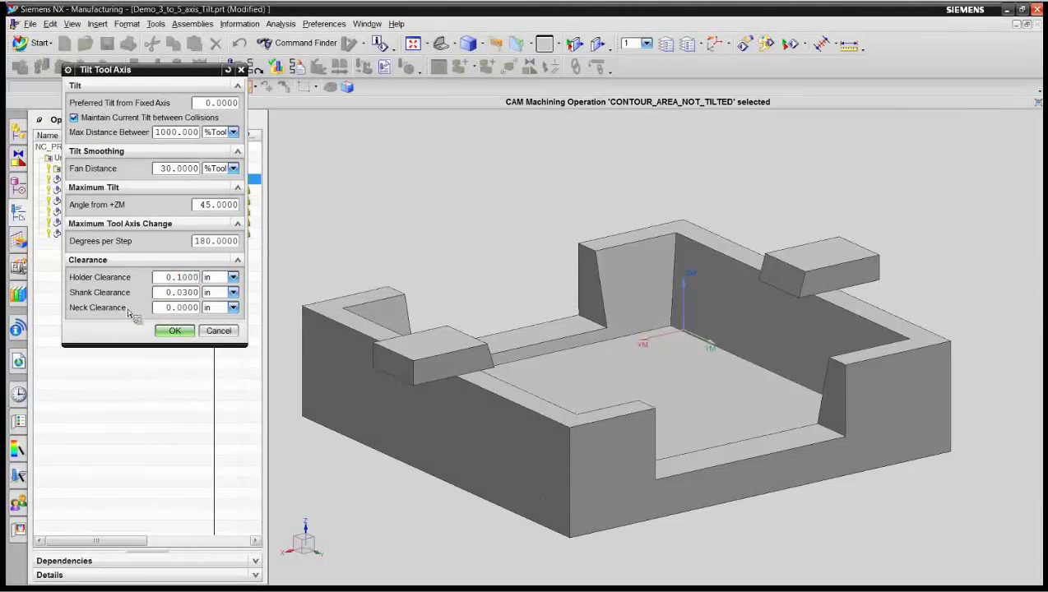
{"action": "left_click", "coordinate": [175, 331]}
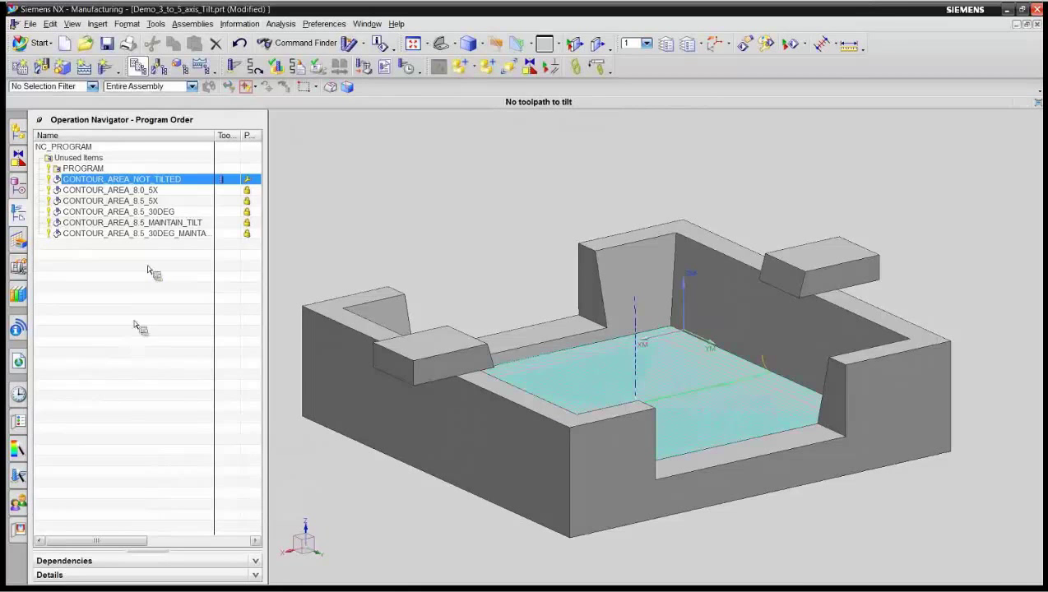
- Verify the tilted CONTOUR_AREA_NOT_TILTED path by placing the tool at several path points, examining holder and shank against the walls and clamps
{"action": "left_click", "coordinate": [280, 70]}
{"action": "scroll", "coordinate": [531, 308], "scroll_direction": "up", "scroll_amount": 2}
{"action": "scroll", "coordinate": [530, 308], "scroll_direction": "up", "scroll_amount": 5}
{"action": "middle_click_drag", "start_coordinate": [533, 309], "coordinate": [320, 362]}
{"action": "left_click", "coordinate": [174, 503]}
{"action": "middle_click_drag", "start_coordinate": [700, 385], "coordinate": [721, 371]}
{"action": "middle_click_drag", "start_coordinate": [466, 384], "coordinate": [596, 374]}
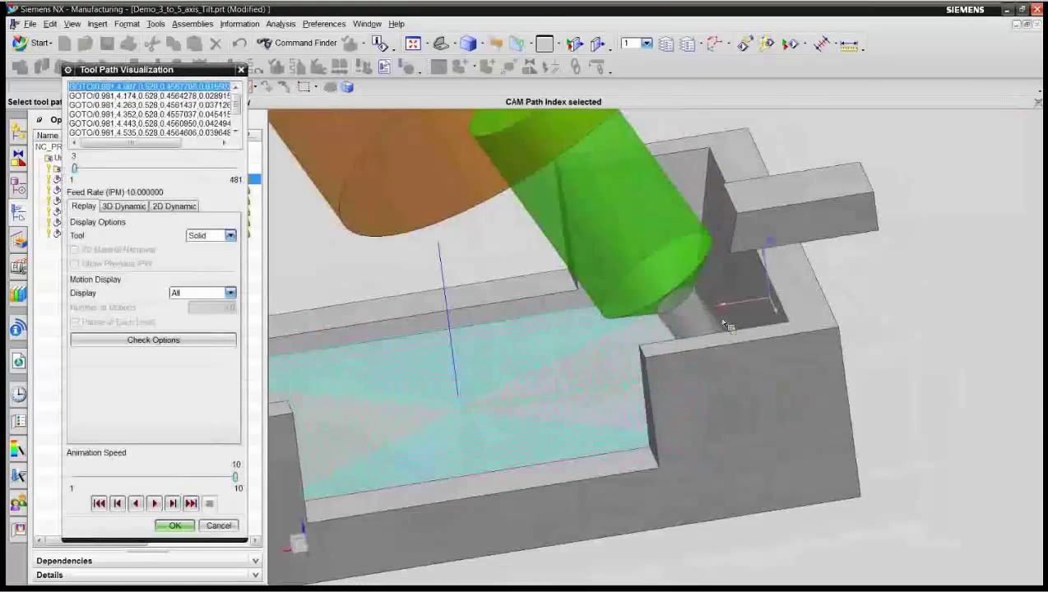
{"action": "middle_click_drag", "start_coordinate": [607, 395], "coordinate": [841, 380]}
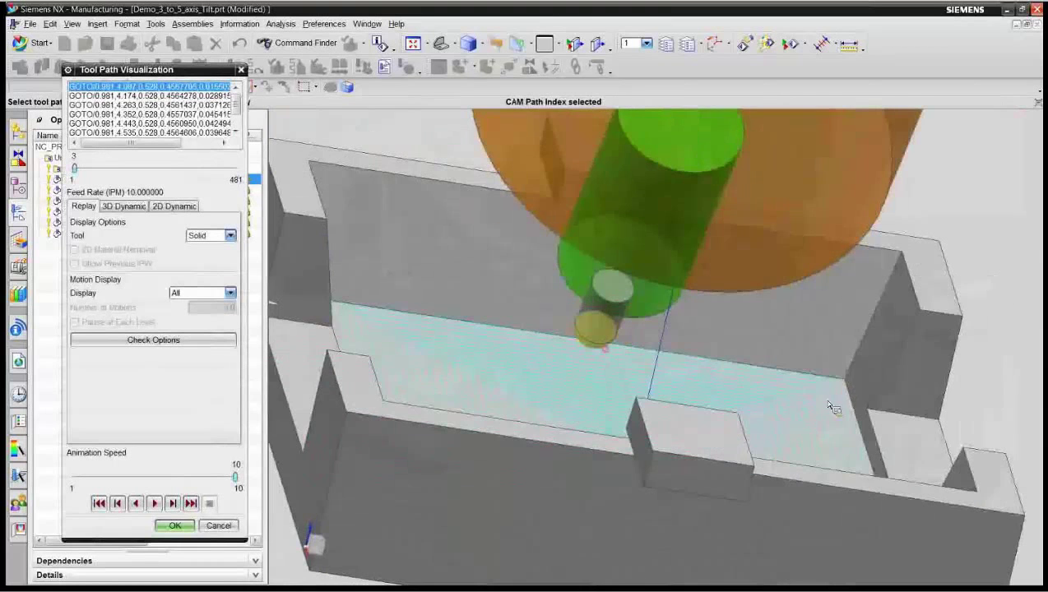
{"action": "middle_click_drag", "start_coordinate": [718, 485], "coordinate": [618, 492]}
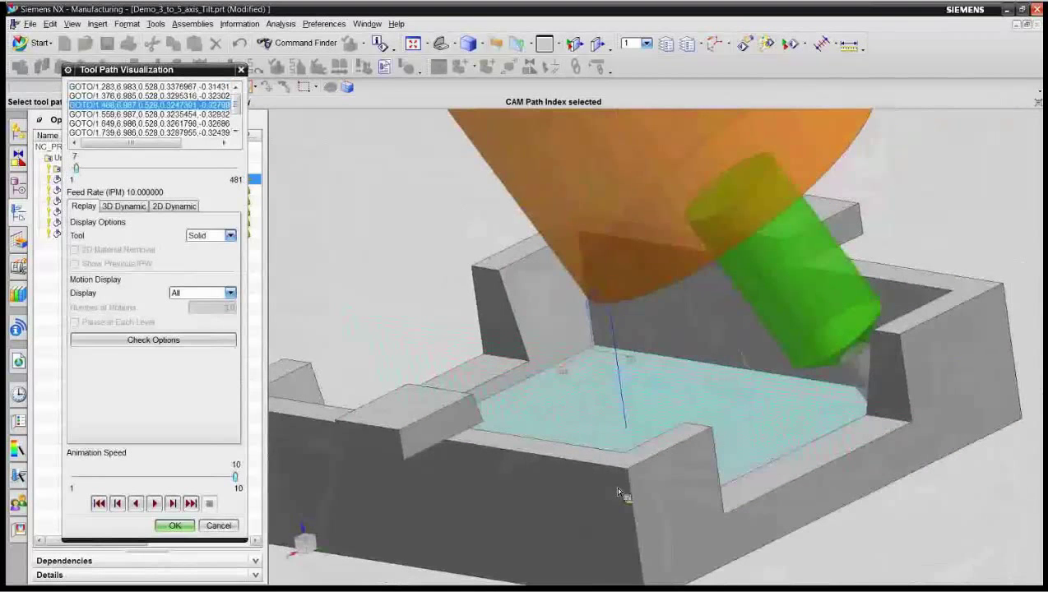
{"action": "scroll", "coordinate": [619, 492], "scroll_direction": "down", "scroll_amount": 2}
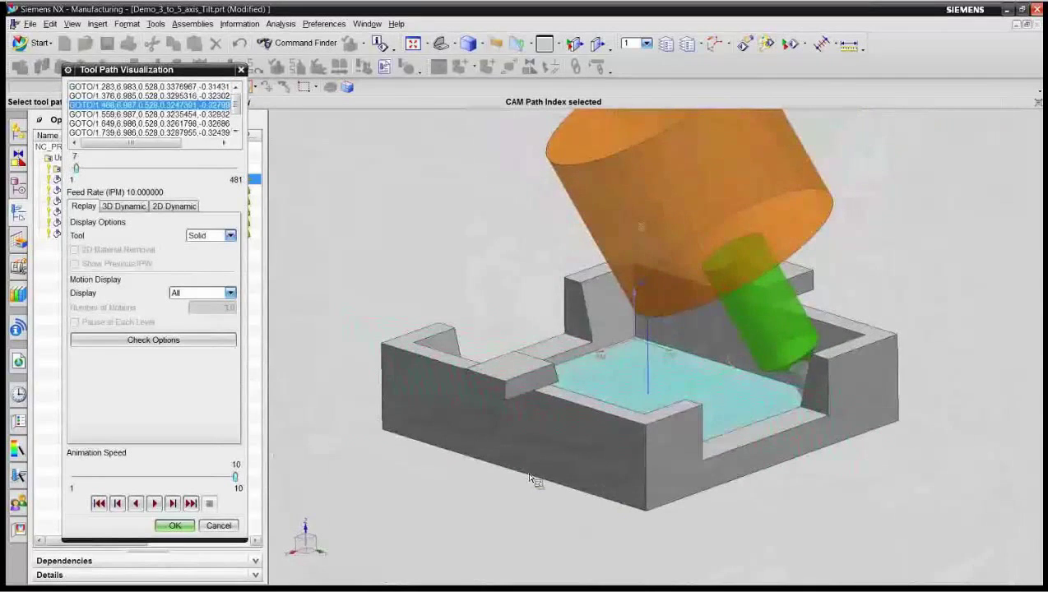
- Replay the tilted tool path from its start at animation speed 2, raise the speed to 4, stop the replay and close the verification
{"action": "left_click", "coordinate": [99, 504]}
{"action": "left_click_drag", "start_coordinate": [235, 477], "coordinate": [91, 477]}
{"action": "left_click", "coordinate": [155, 503]}
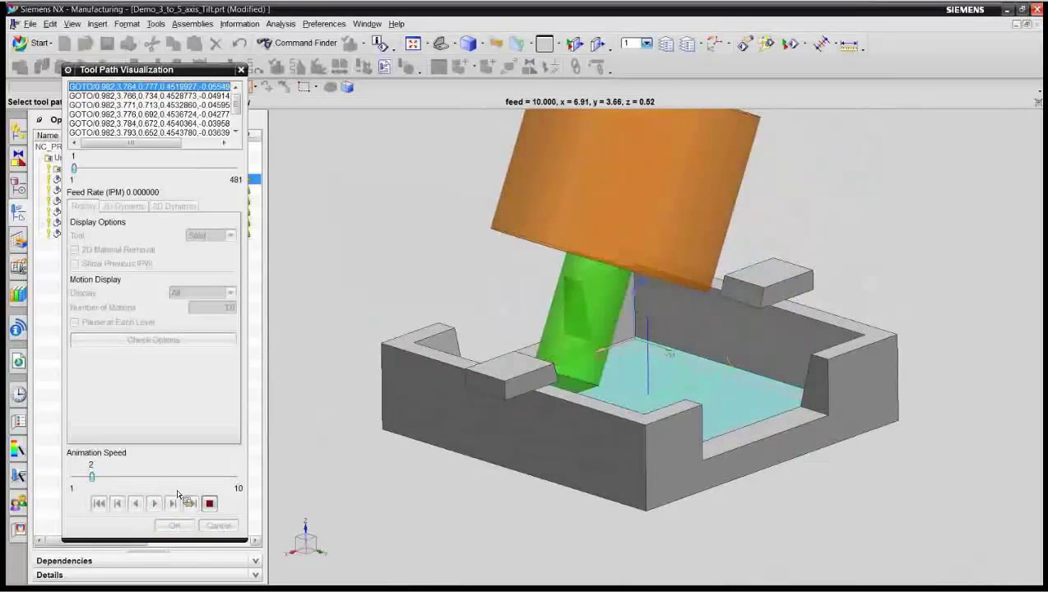
{"action": "left_click_drag", "start_coordinate": [92, 477], "coordinate": [126, 478]}
{"action": "left_click", "coordinate": [209, 503]}
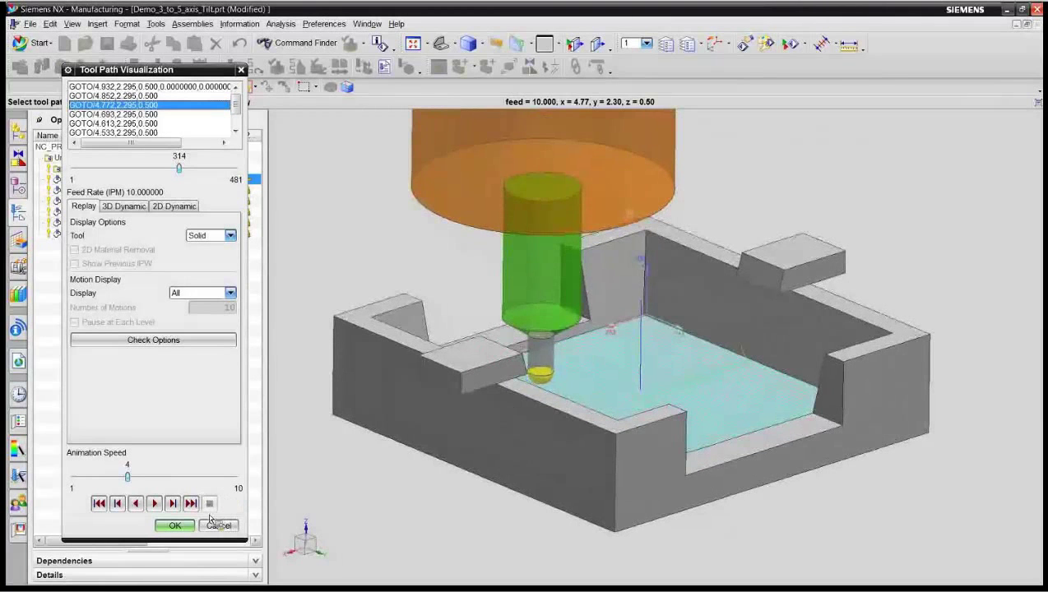
{"action": "left_click", "coordinate": [217, 526]}
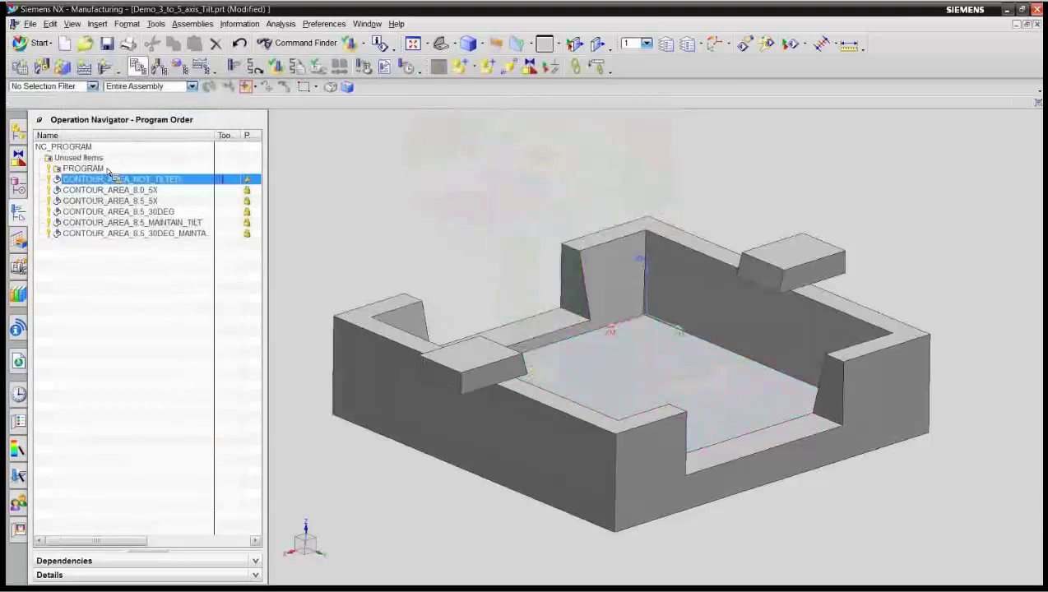
- Show the machine tool component under sim06_mill_5ax in the Demo_3_to_5_axis_Tilt assembly
{"action": "left_click", "coordinate": [18, 133]}
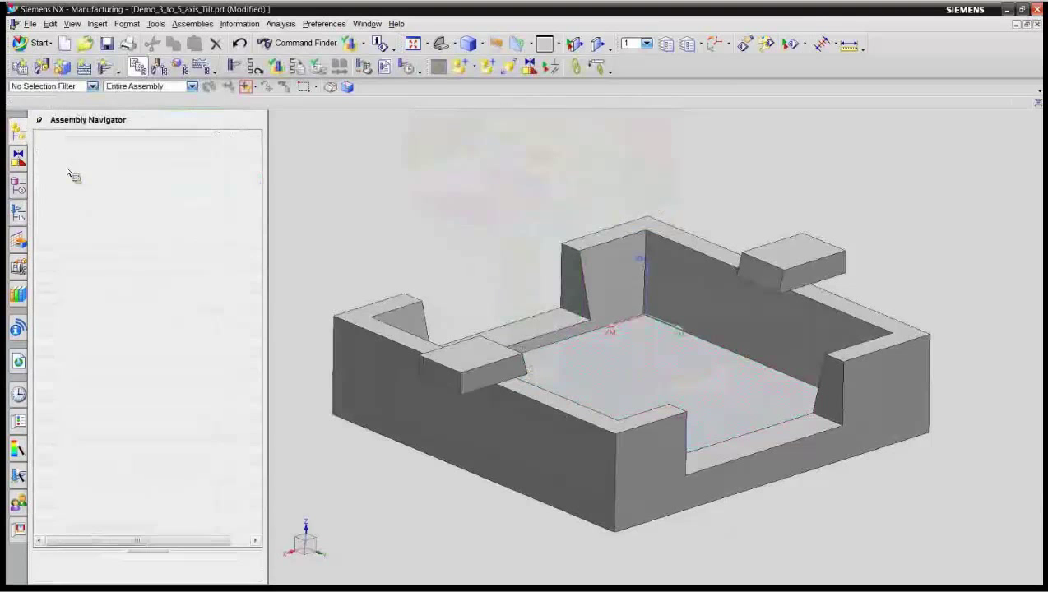
{"action": "left_click", "coordinate": [69, 179]}
{"action": "key", "text": "ctrl+f"}
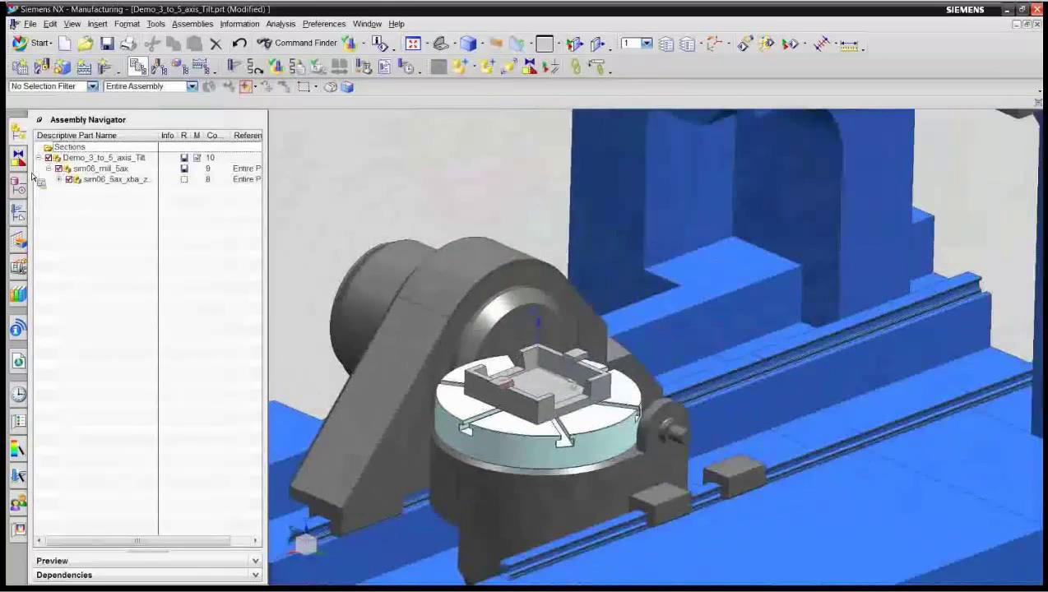
- Run the machine simulation of the CONTOUR_AREA_NOT_TILTED operation in full-screen view, raising the animation speed to 6
{"action": "left_click", "coordinate": [19, 213]}
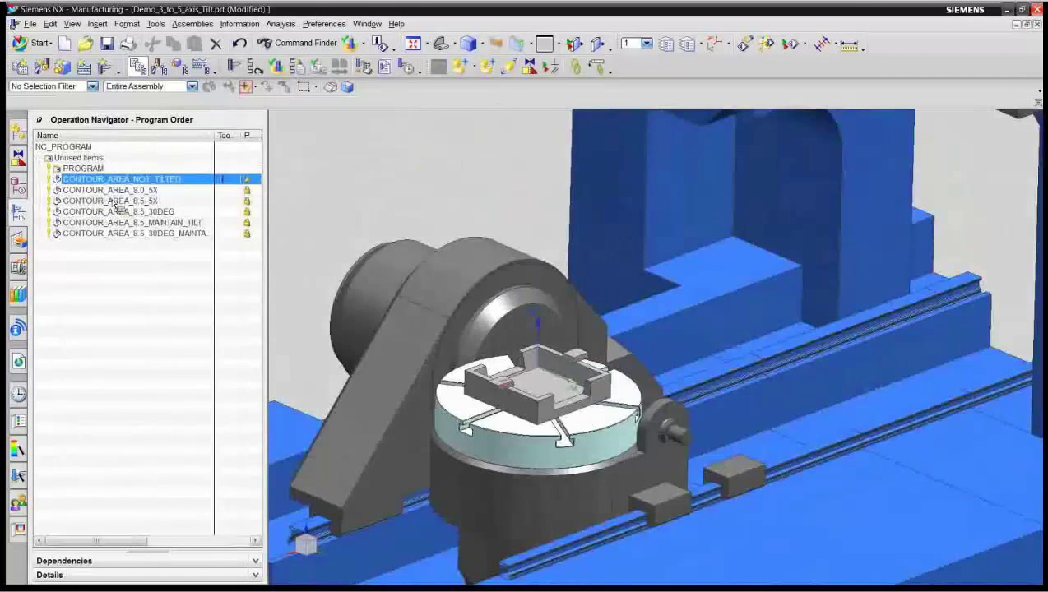
{"action": "left_click", "coordinate": [317, 67]}
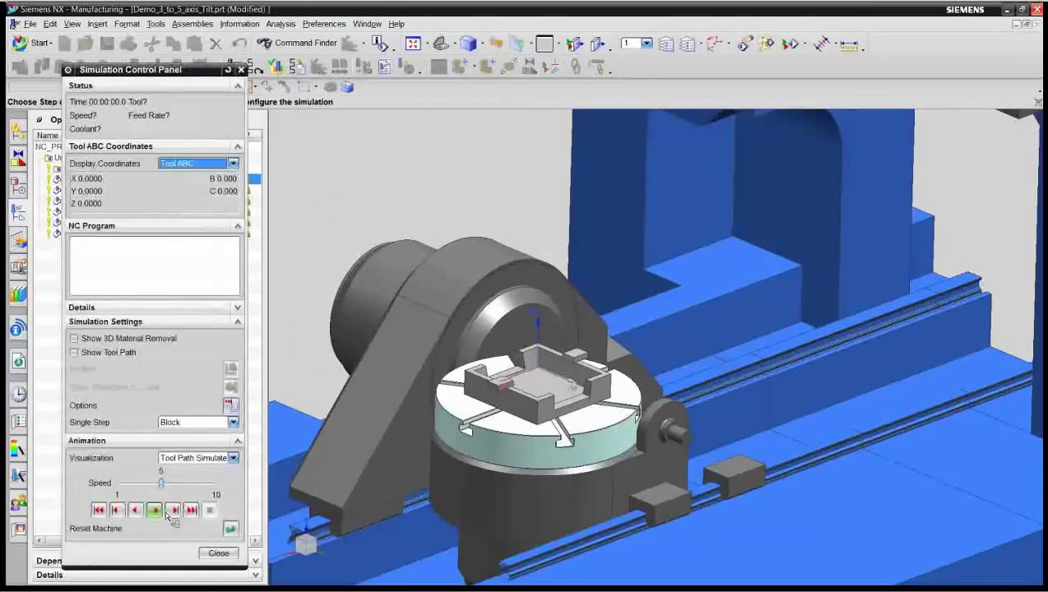
{"action": "left_click", "coordinate": [238, 321]}
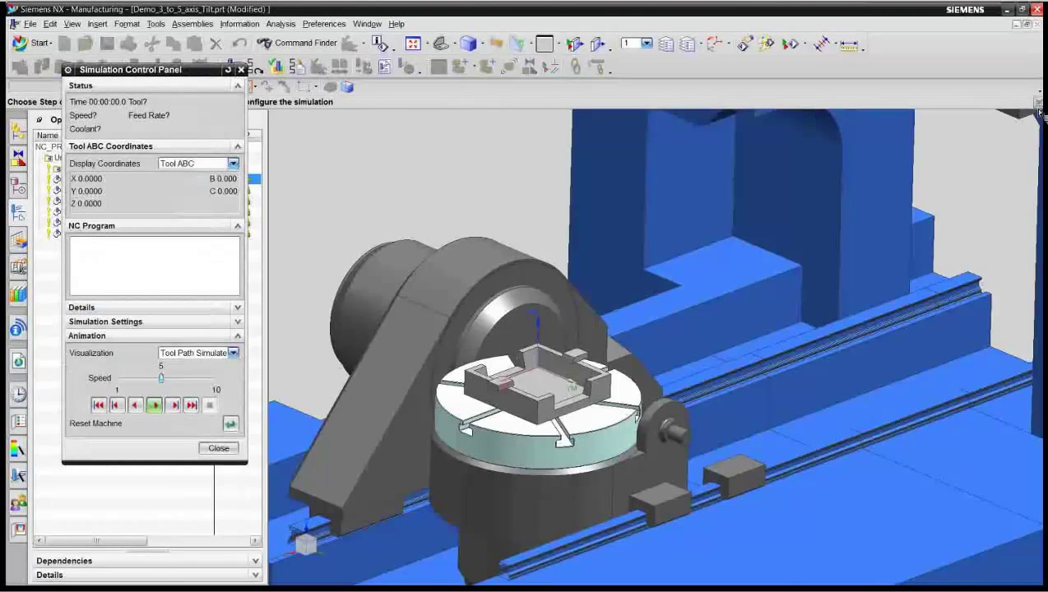
{"action": "key", "text": "alt+Return"}
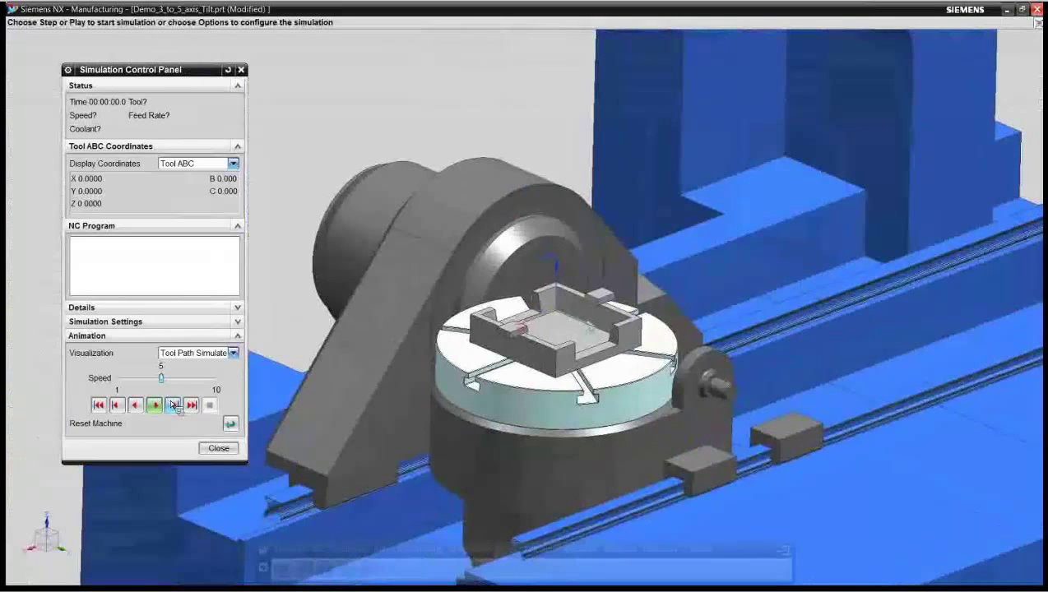
{"action": "left_click", "coordinate": [159, 408]}
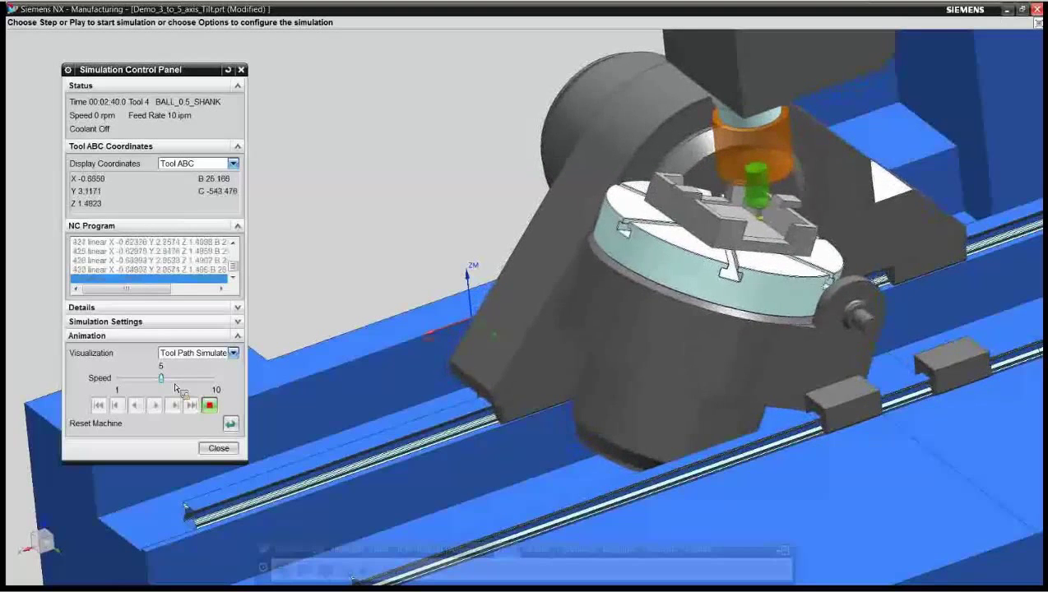
{"action": "left_click", "coordinate": [178, 383]}
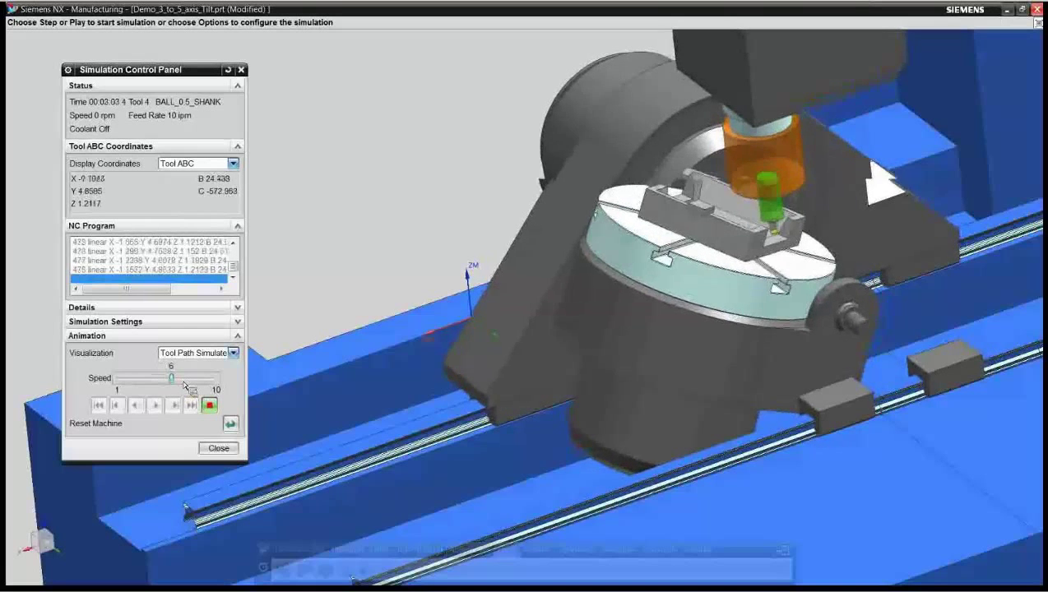